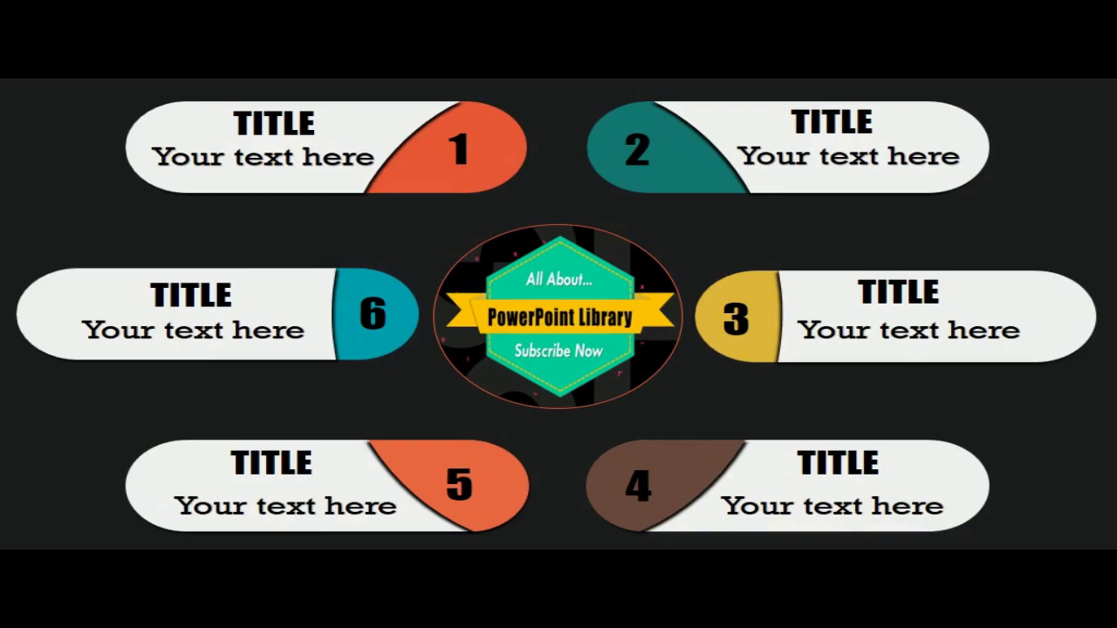
Step: End the slideshow preview of the finished six-pill infographic
key("Escape")
Step: On blank slide 4, draw a 1.69" by 5.59" rounded rectangle across the upper-left
left_click(93, 424)
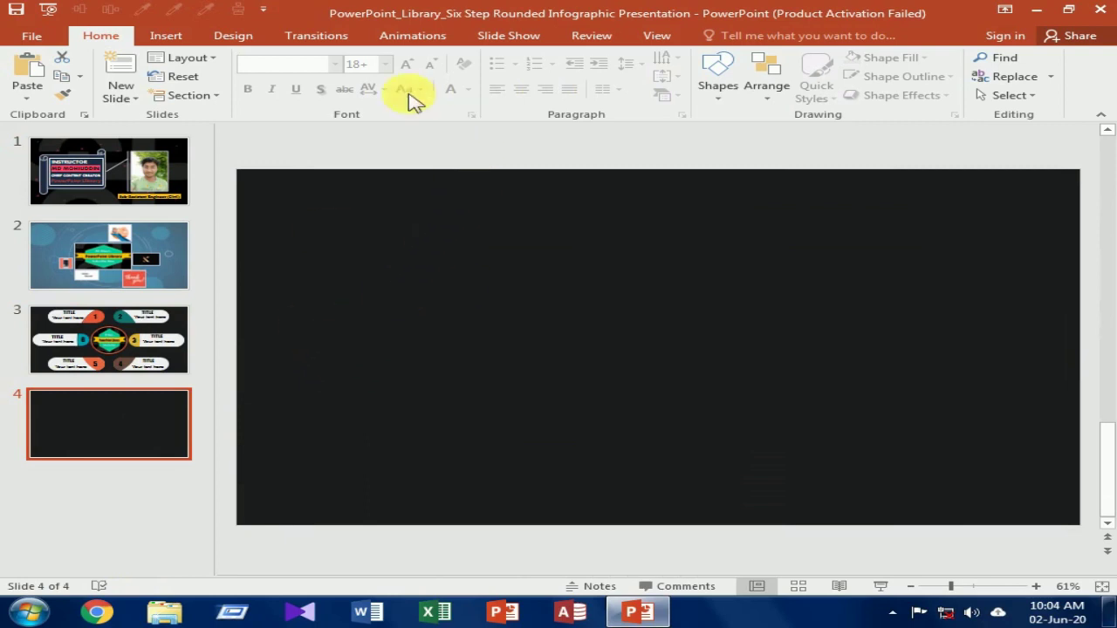
left_click(184, 39)
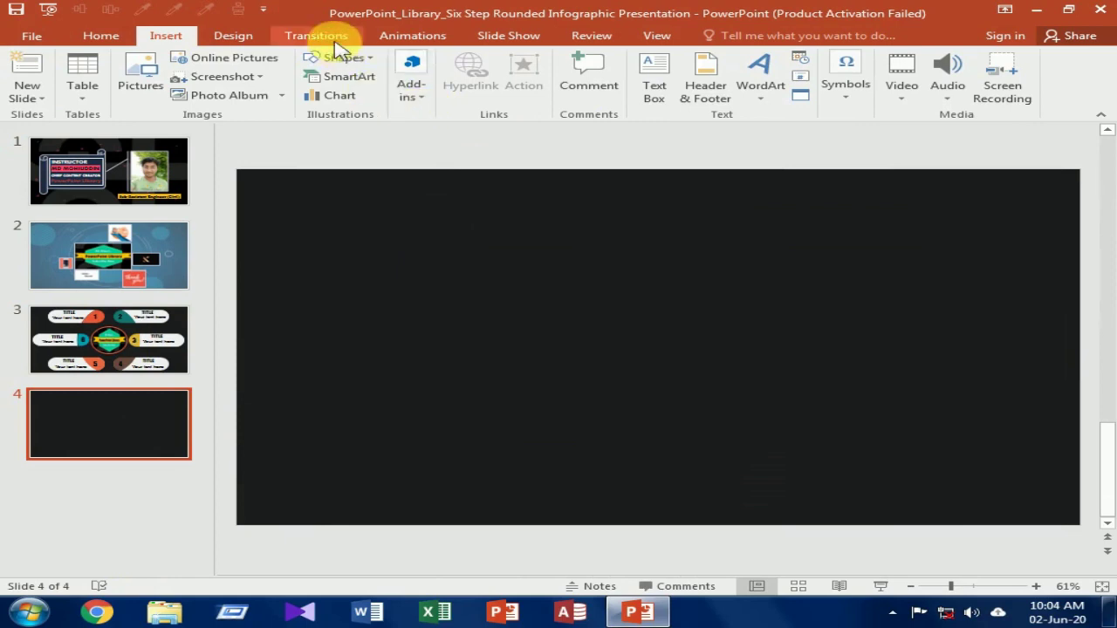
left_click(357, 61)
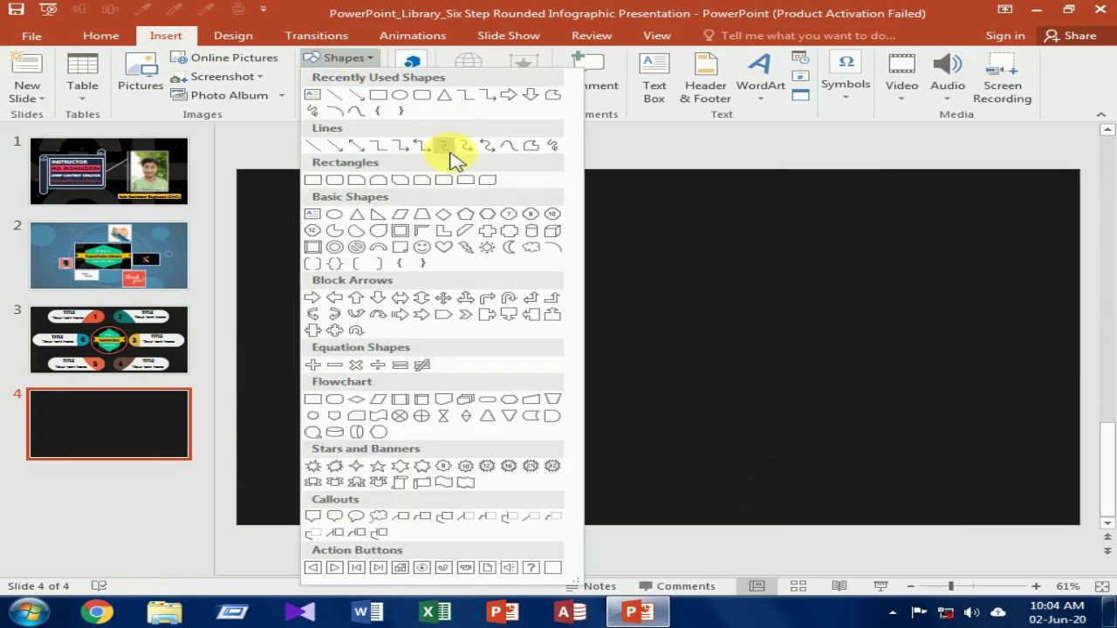
left_click(423, 98)
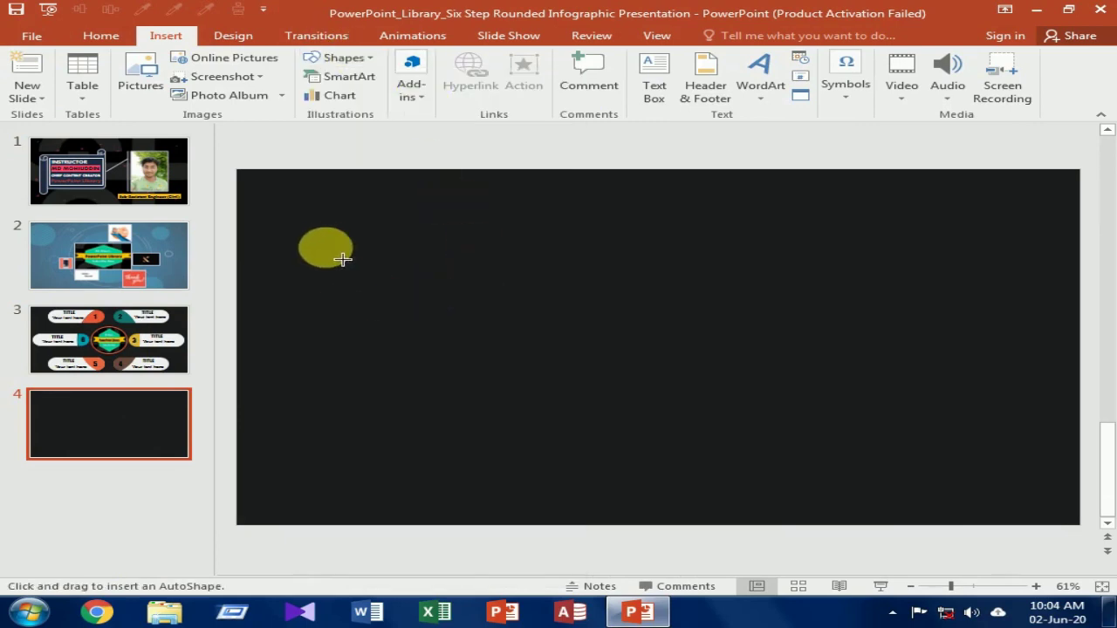
left_click_drag(372, 254, 689, 303)
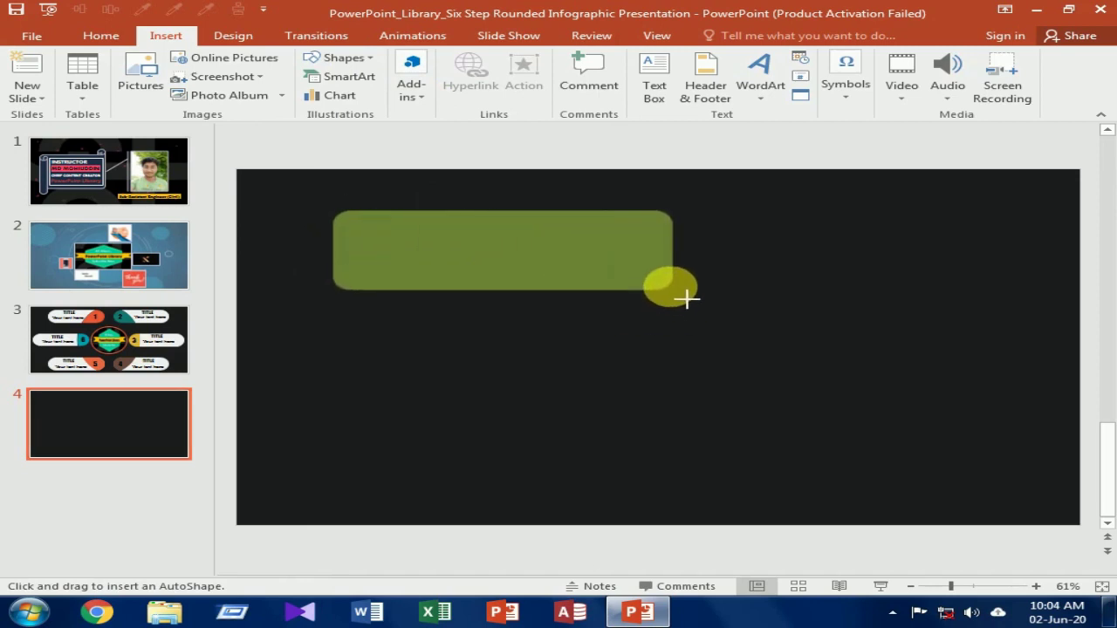
left_click_drag(689, 302, 704, 303)
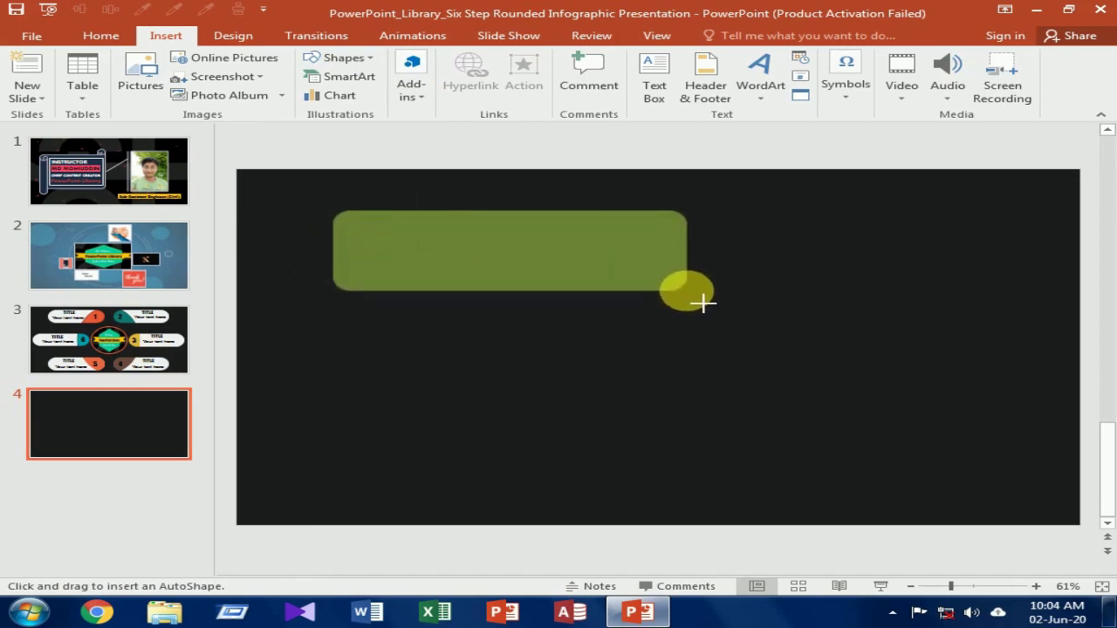
left_click_drag(703, 303, 702, 301)
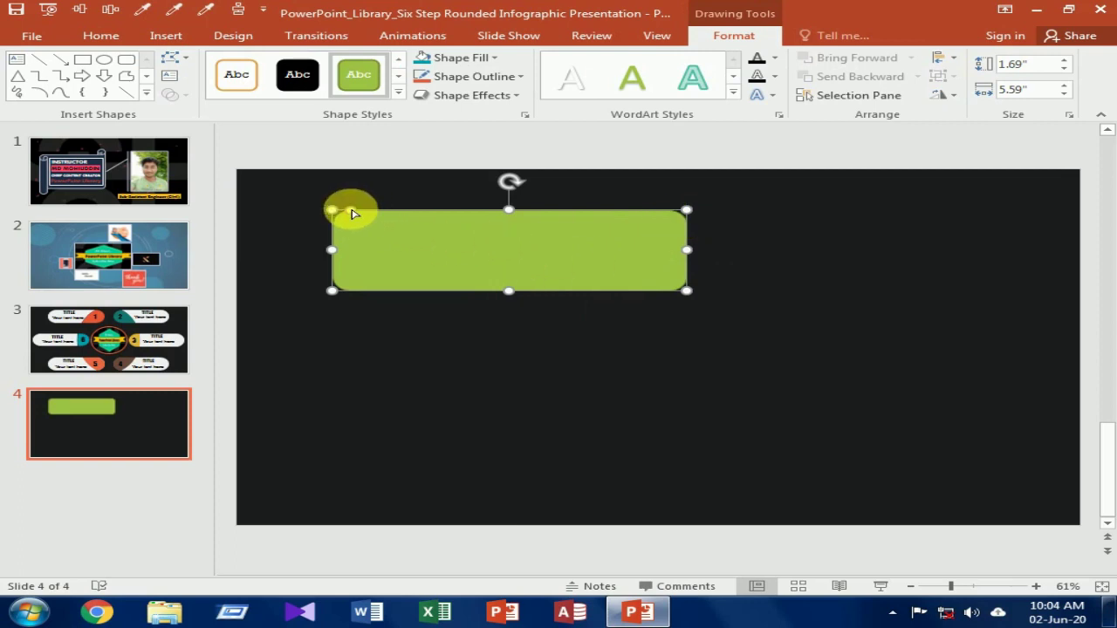
Step: Round the rectangle into a full pill, nudge it up-left, and remove its outline
left_click_drag(352, 213, 408, 256)
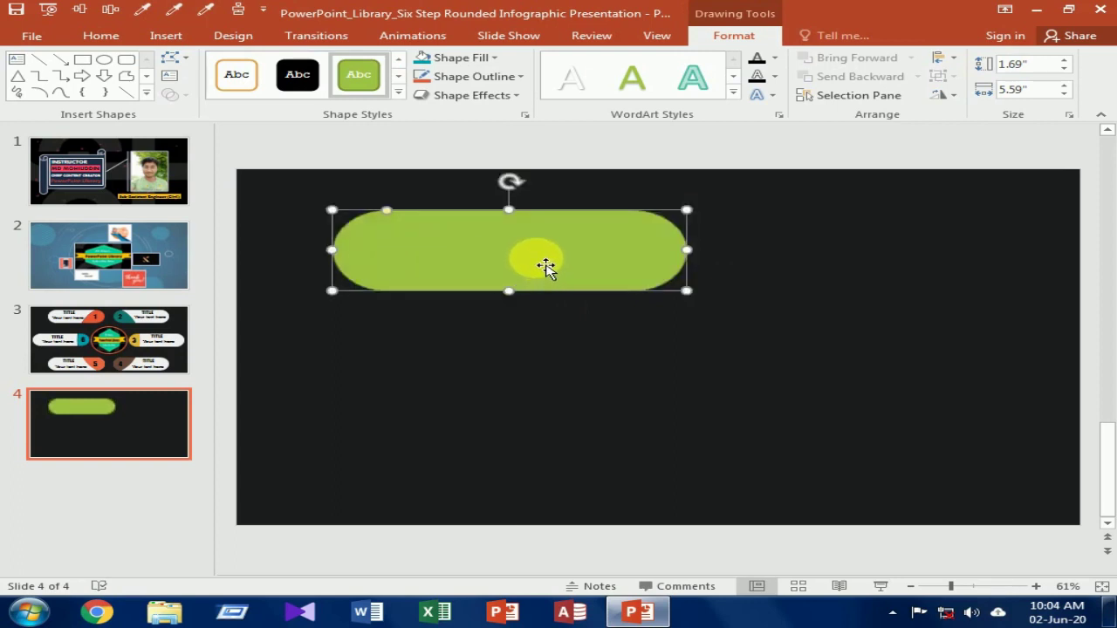
left_click_drag(546, 266, 492, 256)
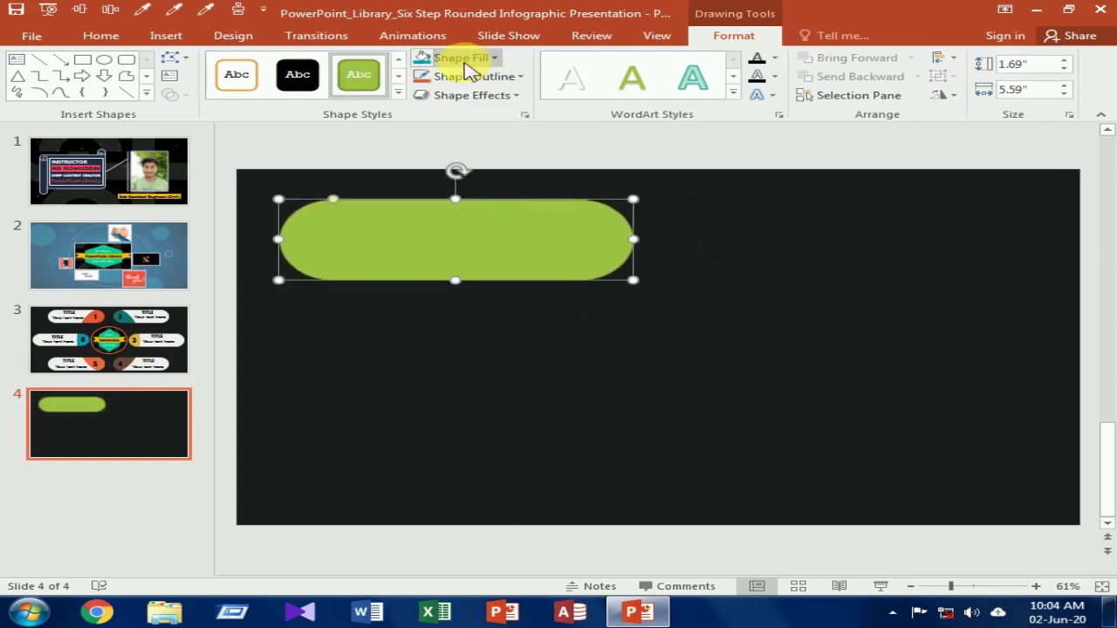
left_click(510, 77)
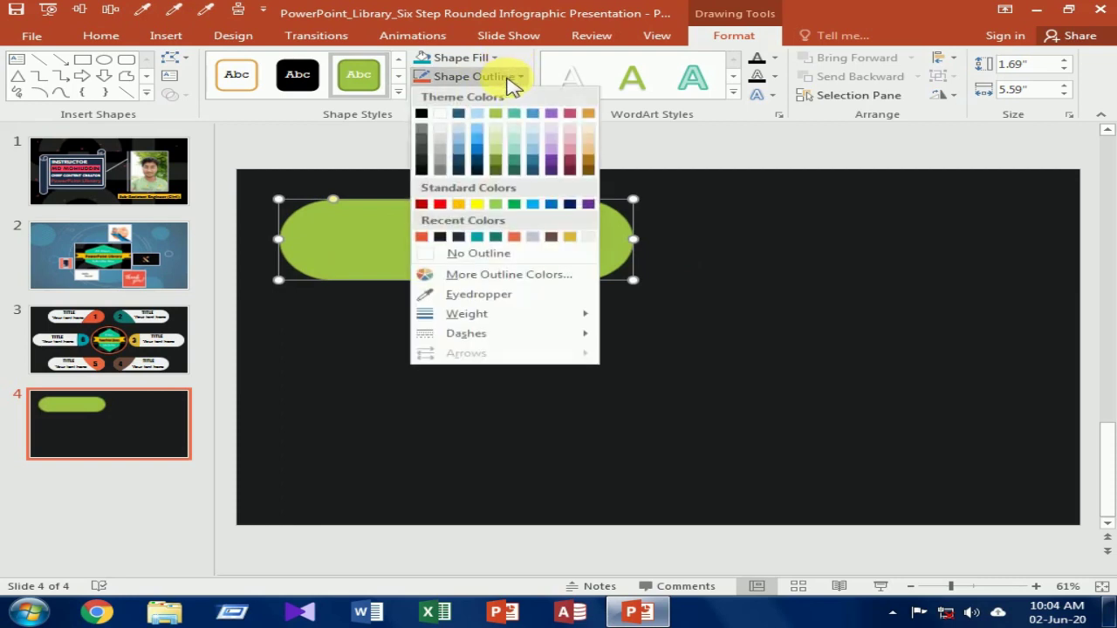
left_click(478, 253)
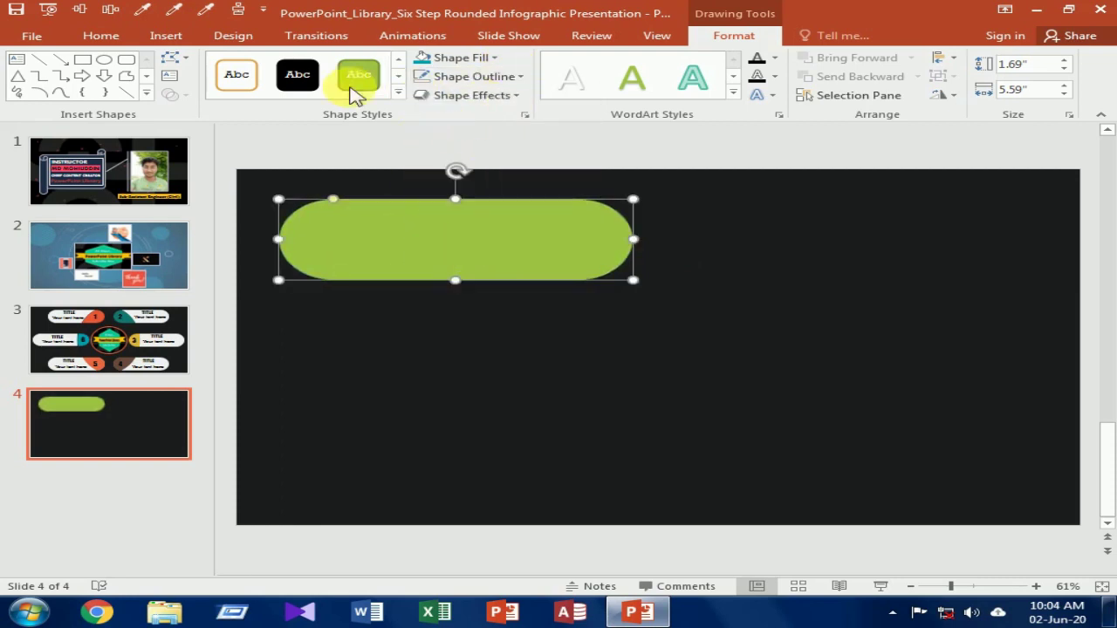
Step: Fill the pill with White, Text 1, Darker 5%
left_click(462, 58)
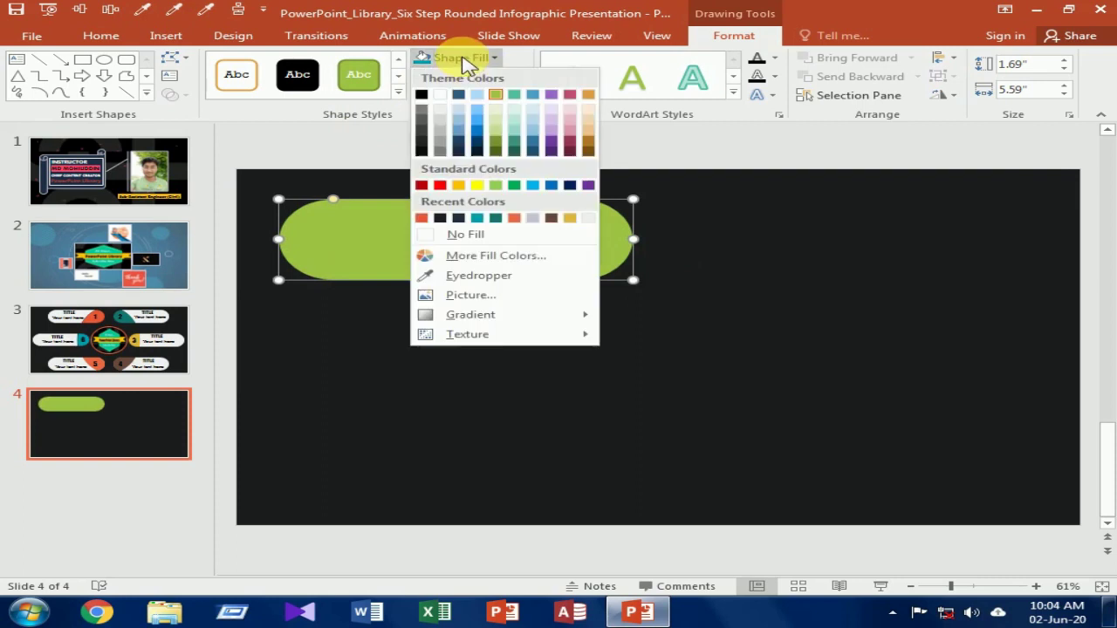
left_click(441, 110)
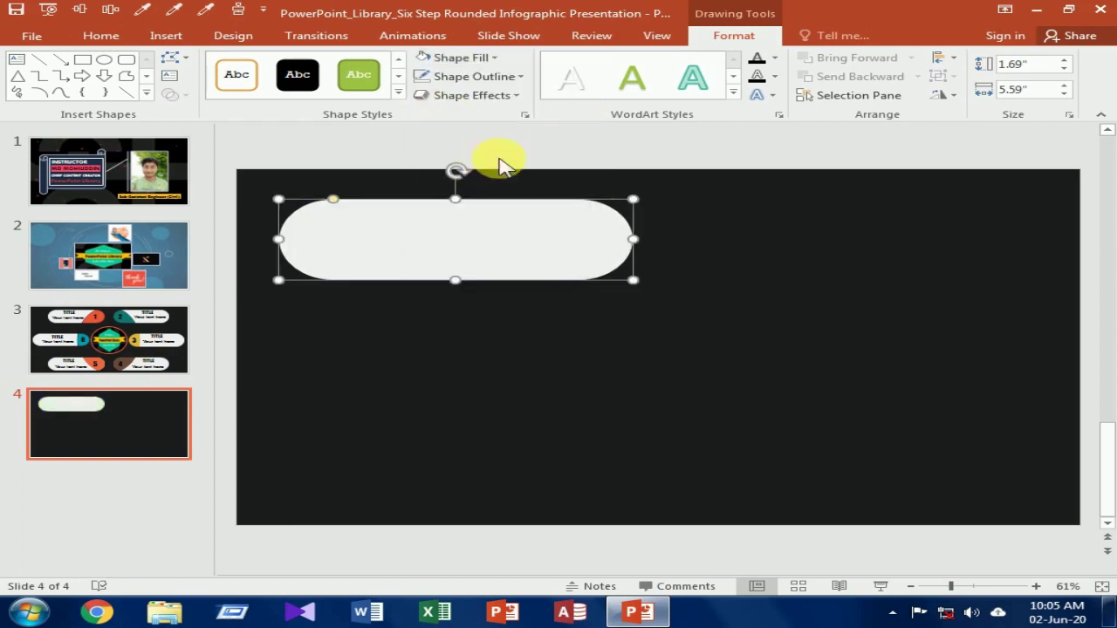
left_click(664, 39)
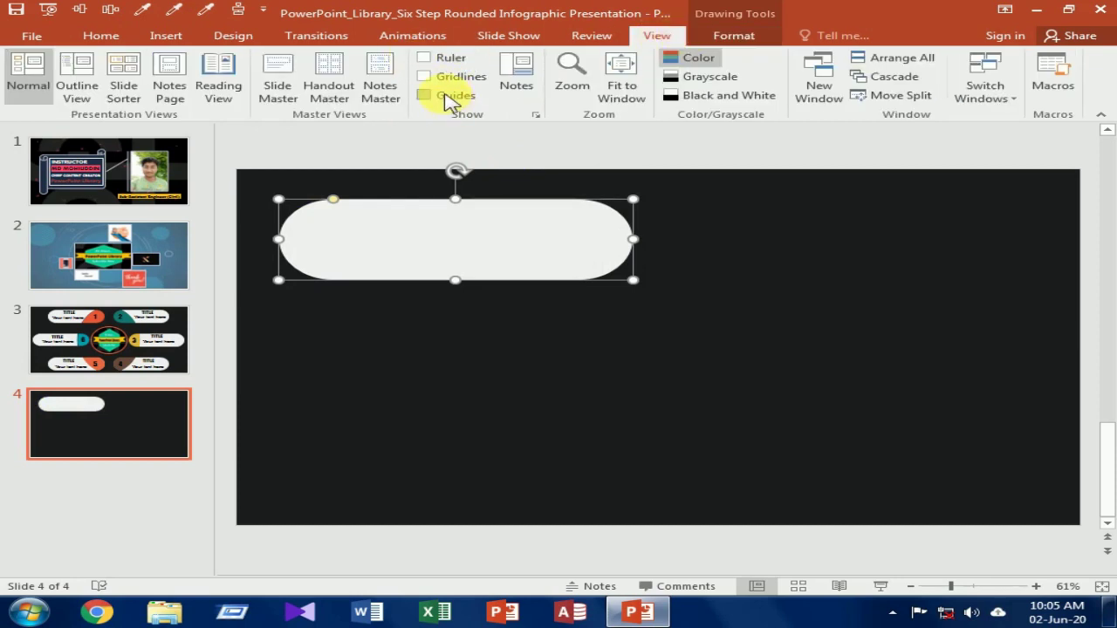
Step: Turn on guides, place the pill top-left, and Ctrl-drag a copy to the top-right
left_click(446, 96)
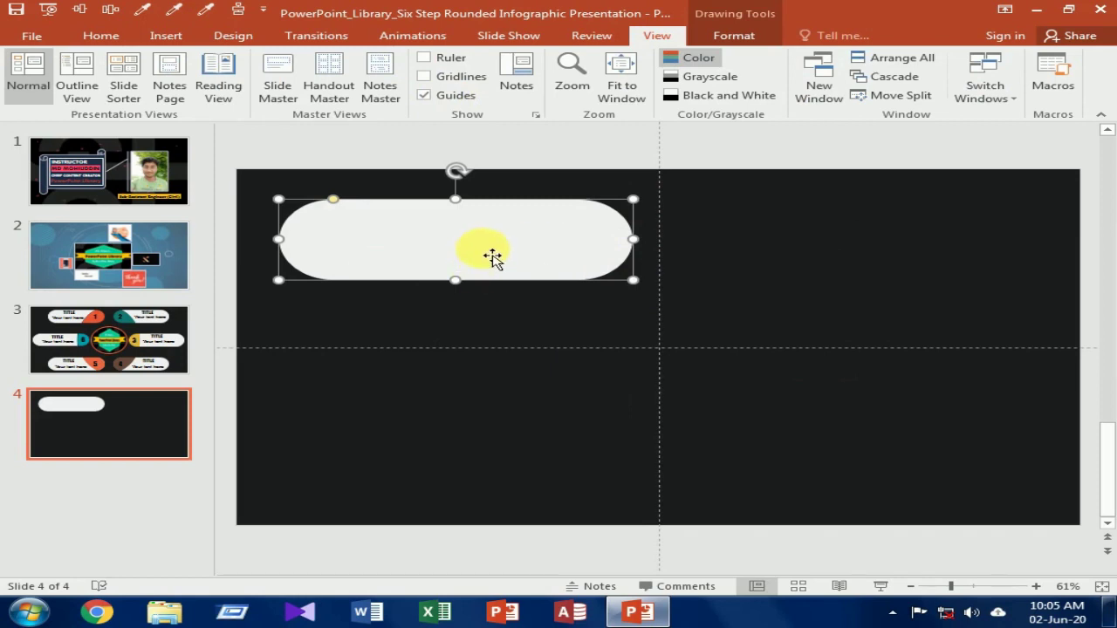
left_click_drag(494, 258, 509, 239)
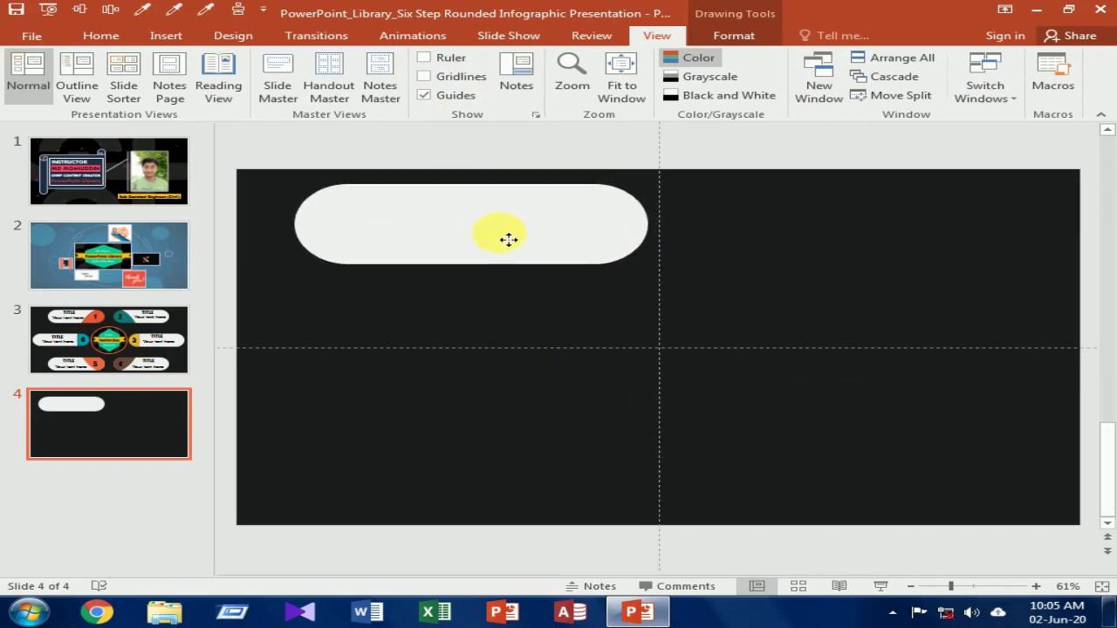
left_click_drag(509, 240, 509, 239)
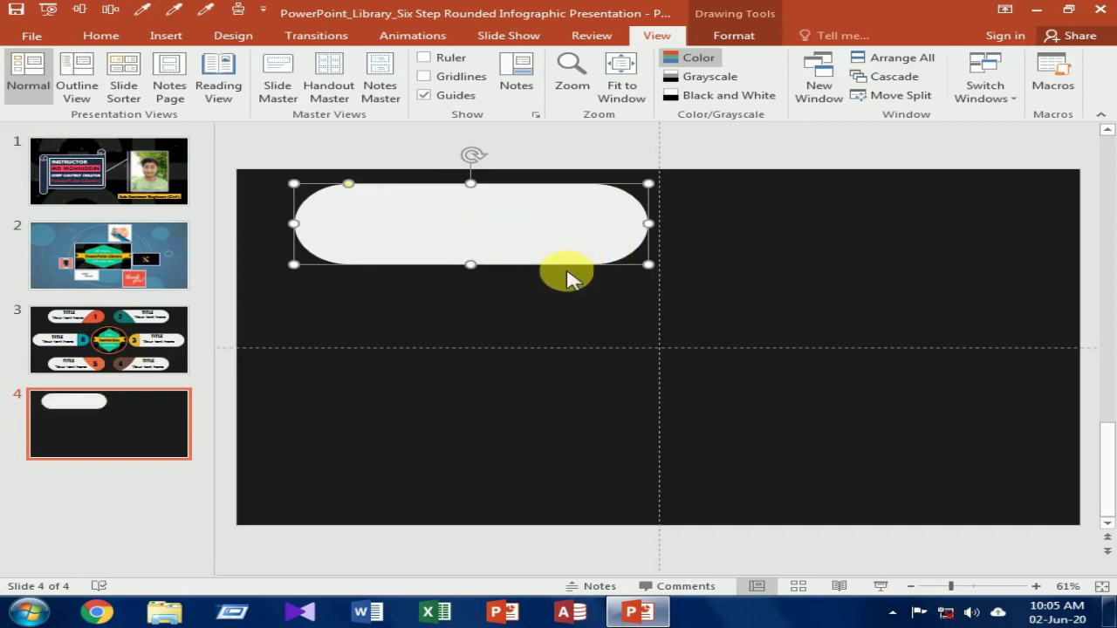
left_click_drag(569, 258, 909, 252)
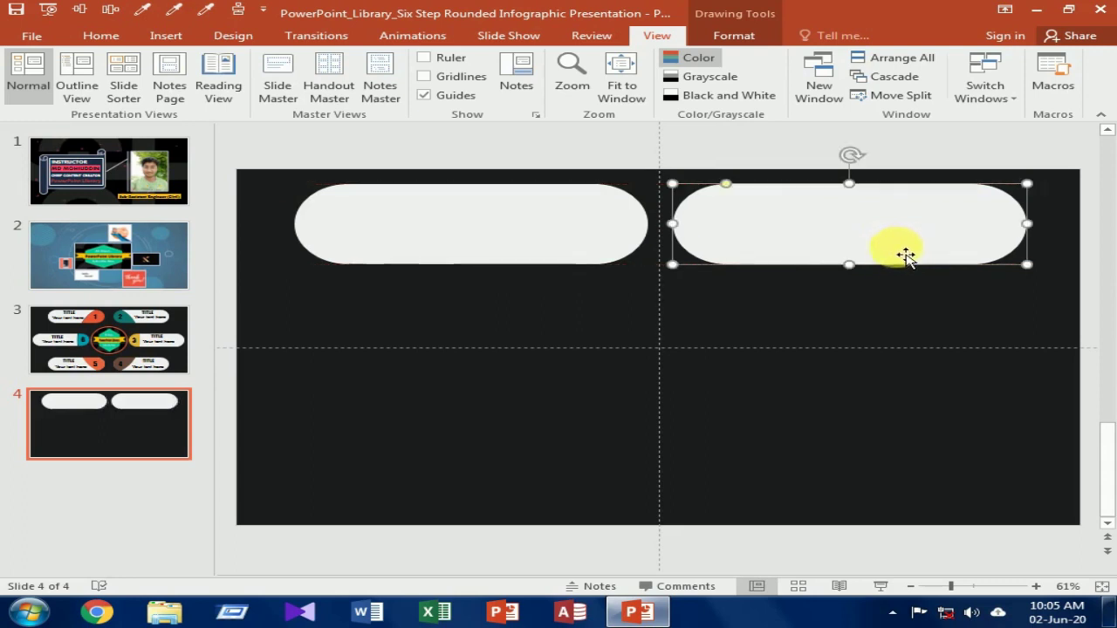
Step: Ctrl-drag both top pills down to create a matching bottom row
left_click(592, 252)
left_click(785, 251, "ctrl")
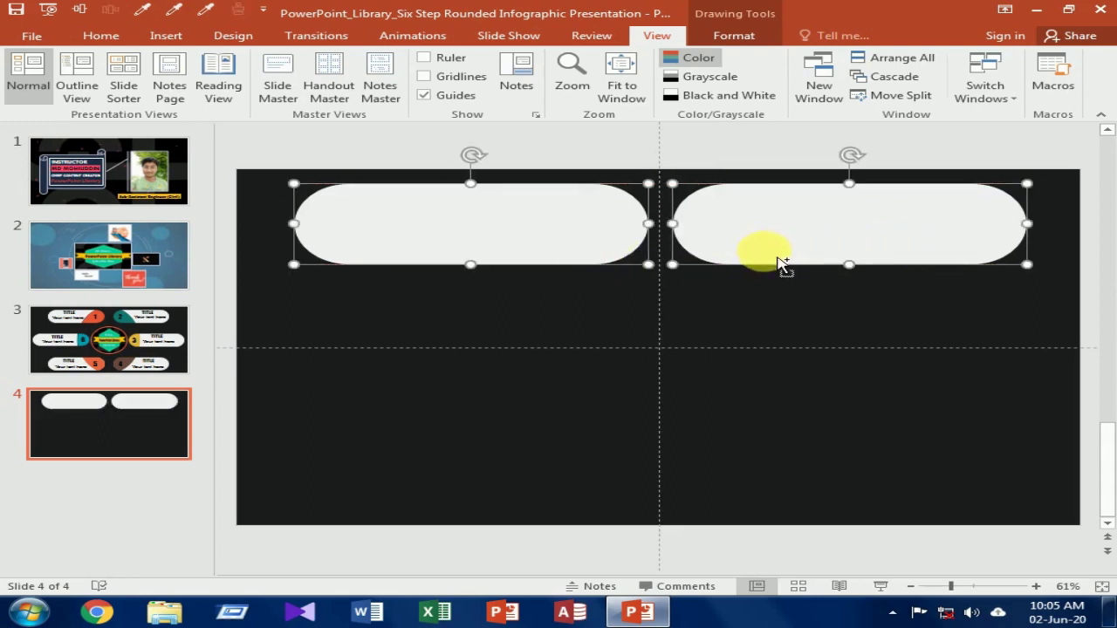
left_click_drag(778, 259, 773, 504)
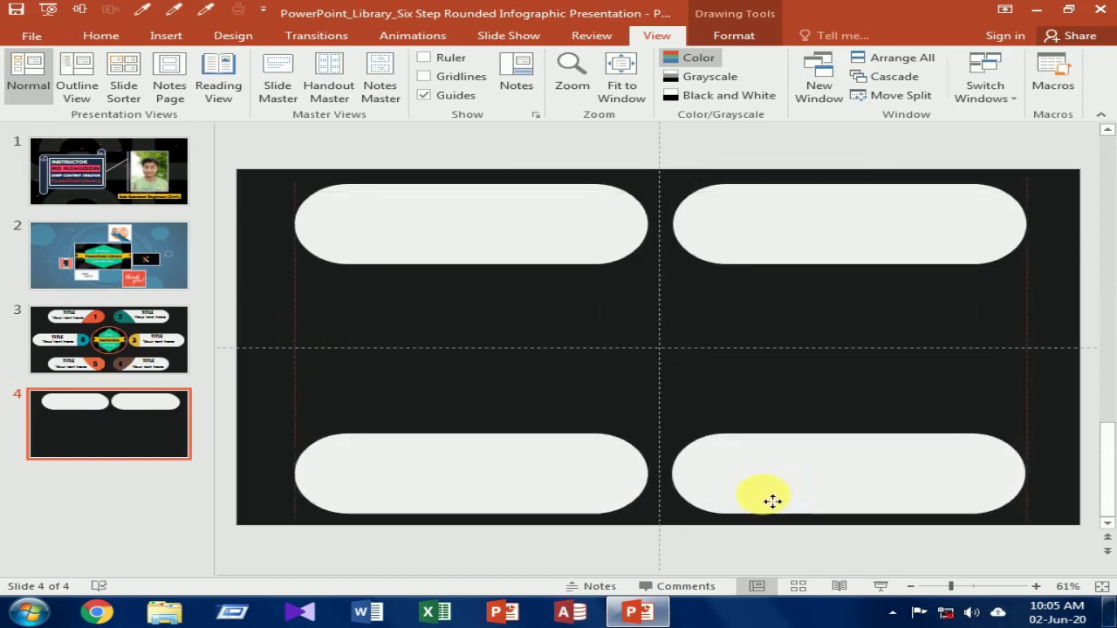
left_click_drag(774, 504, 774, 499)
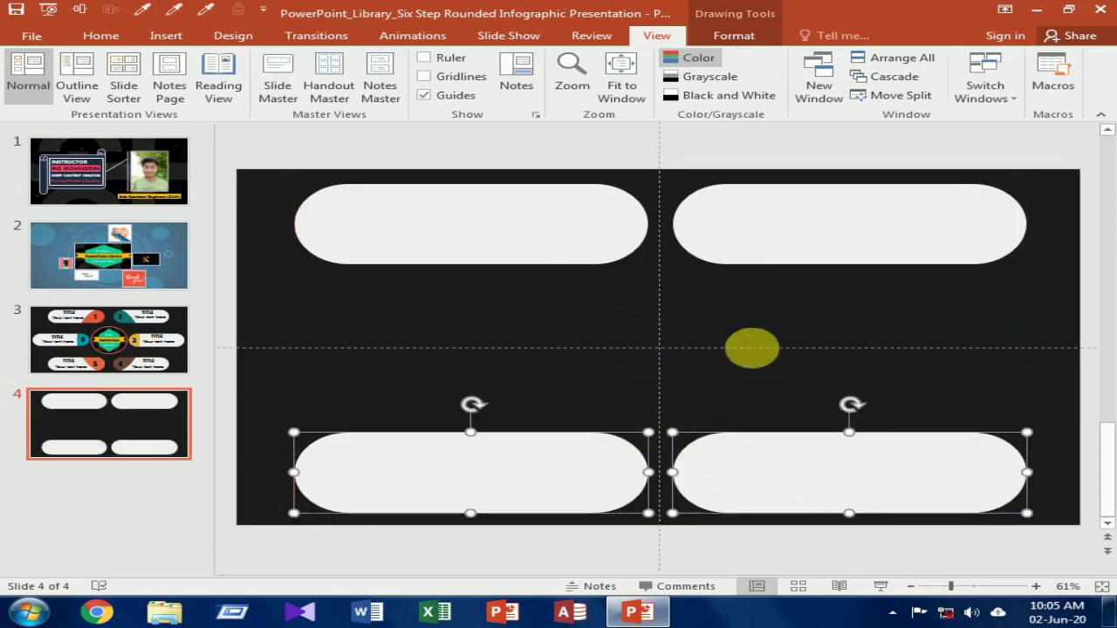
left_click(523, 288)
Step: Ctrl-drag two copies of the top-left pill into a middle row, offset left and right
left_click(503, 247)
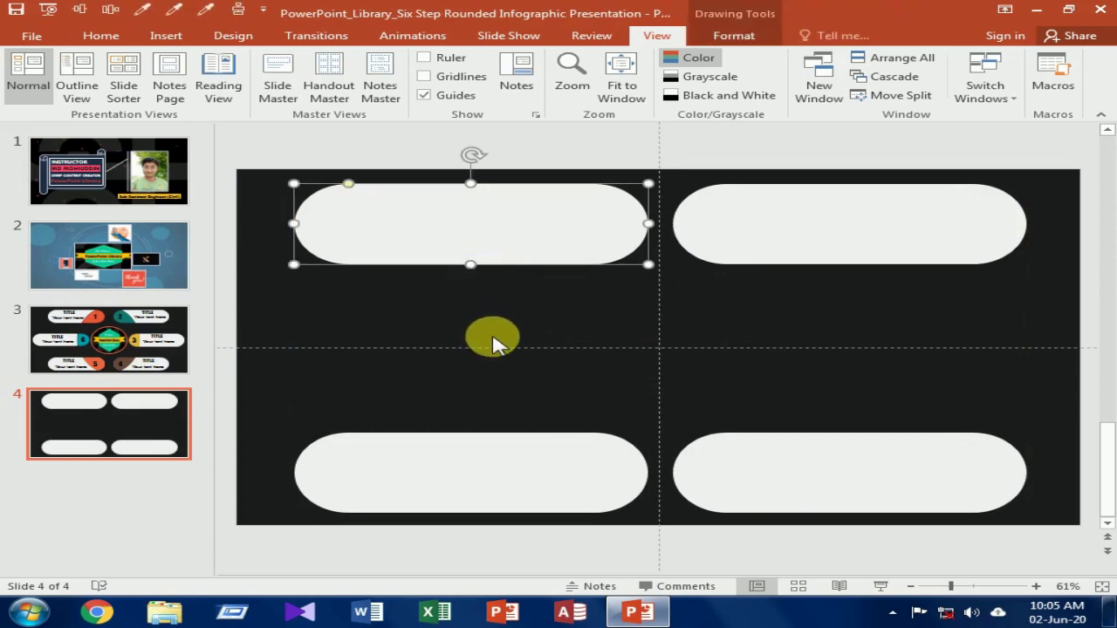
left_click_drag(507, 240, 454, 369)
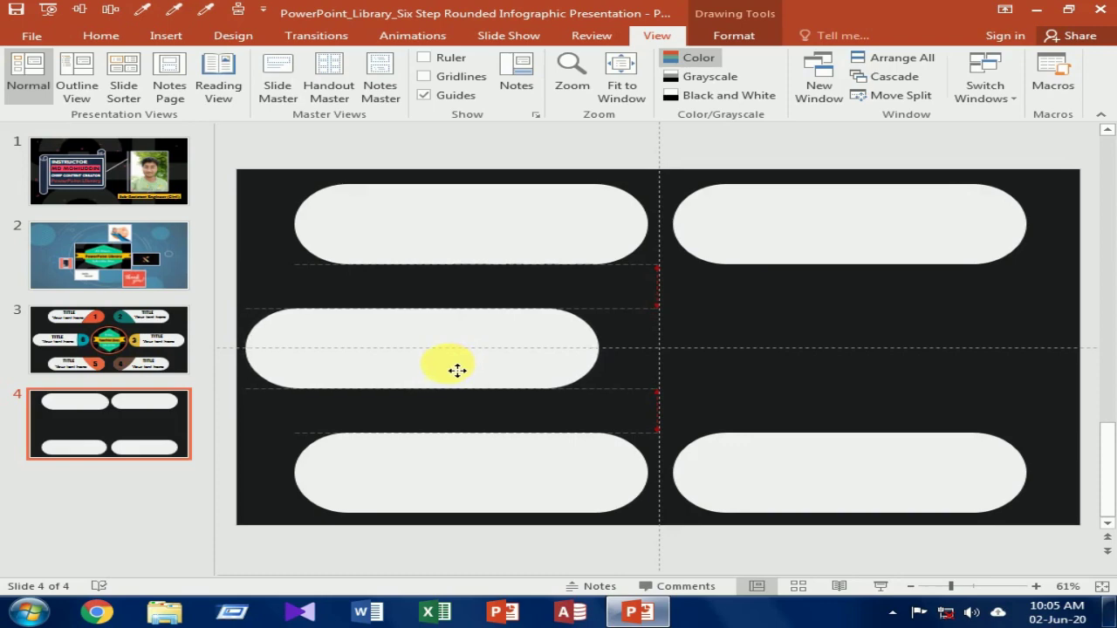
left_click_drag(454, 369, 458, 373)
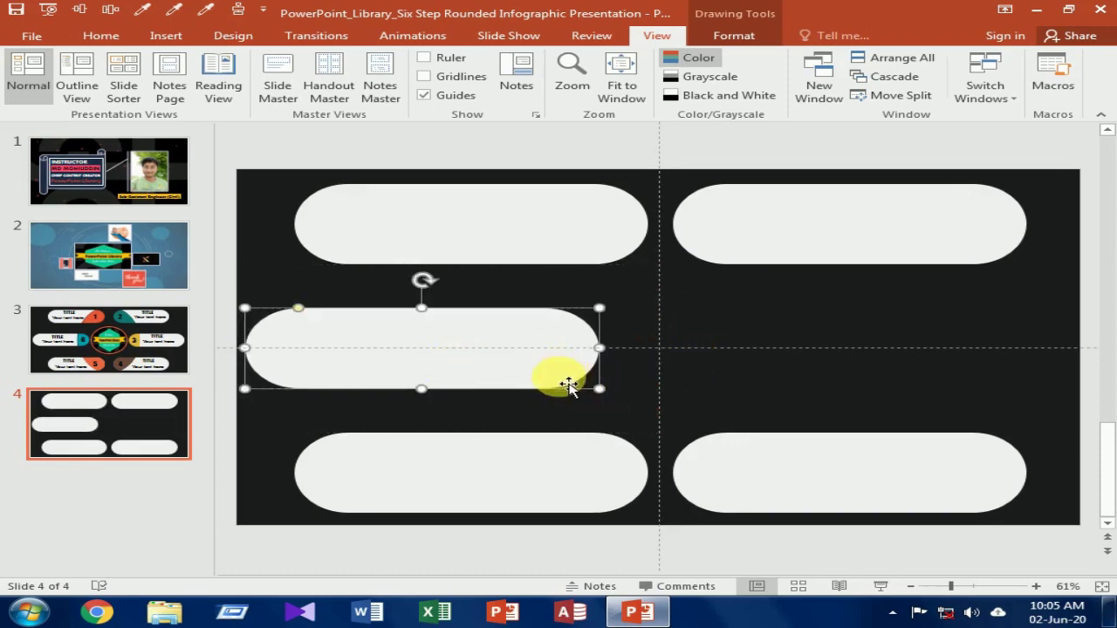
mouse_move(576, 390)
left_mouse_down()
mouse_move(980, 375)
mouse_move(957, 356)
left_mouse_up()
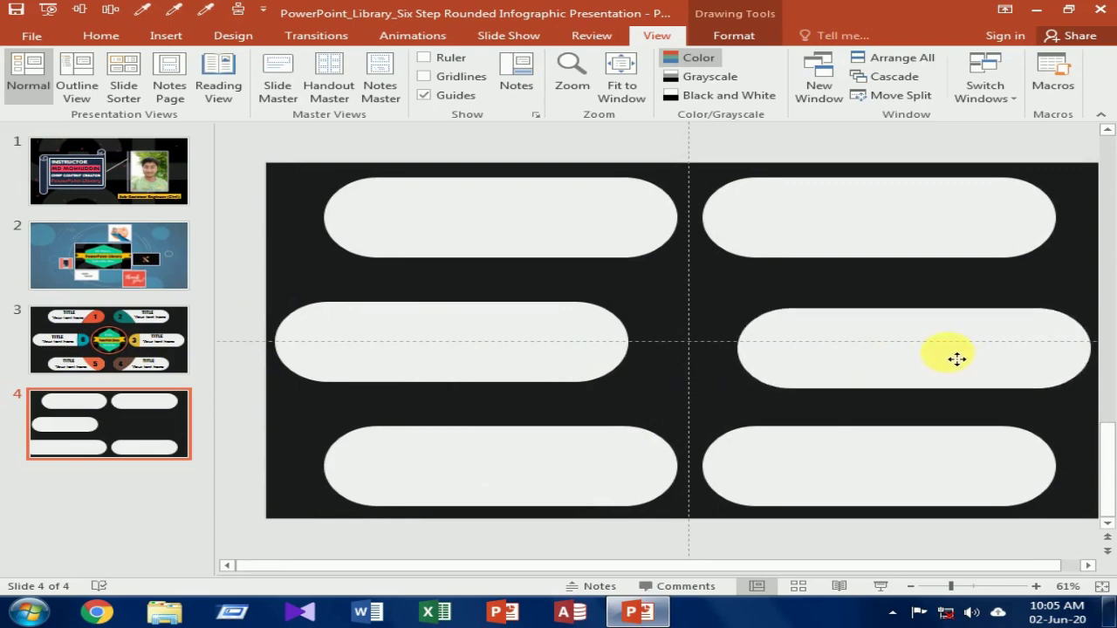
left_click_drag(958, 356, 956, 358)
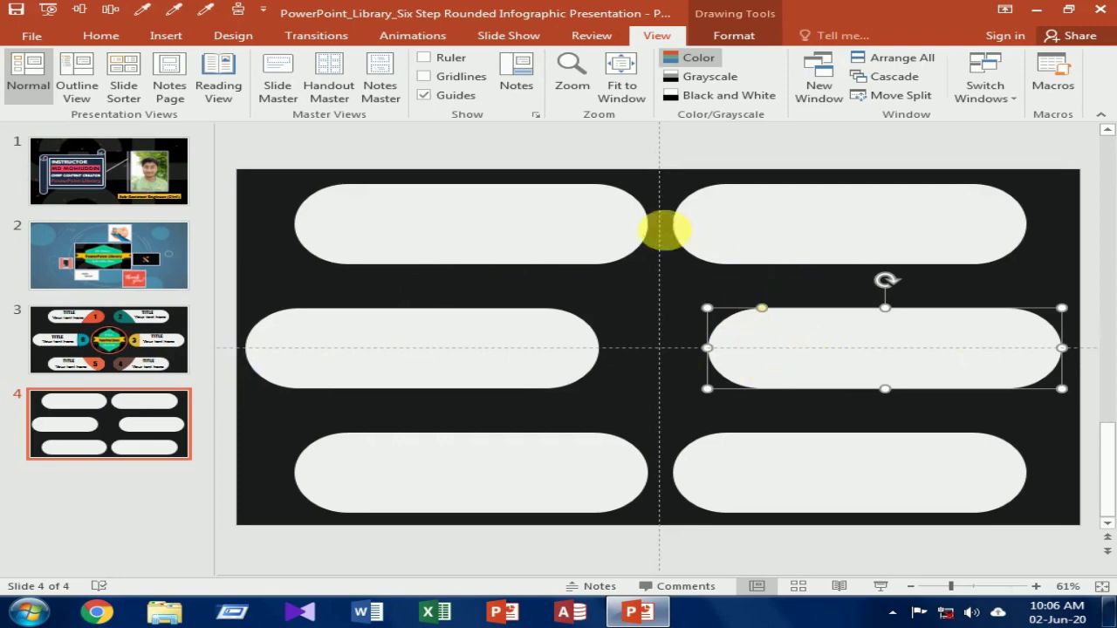
Step: Shorten the top pills, delete the top-right one, and shift the top-left pill right
left_click(536, 242)
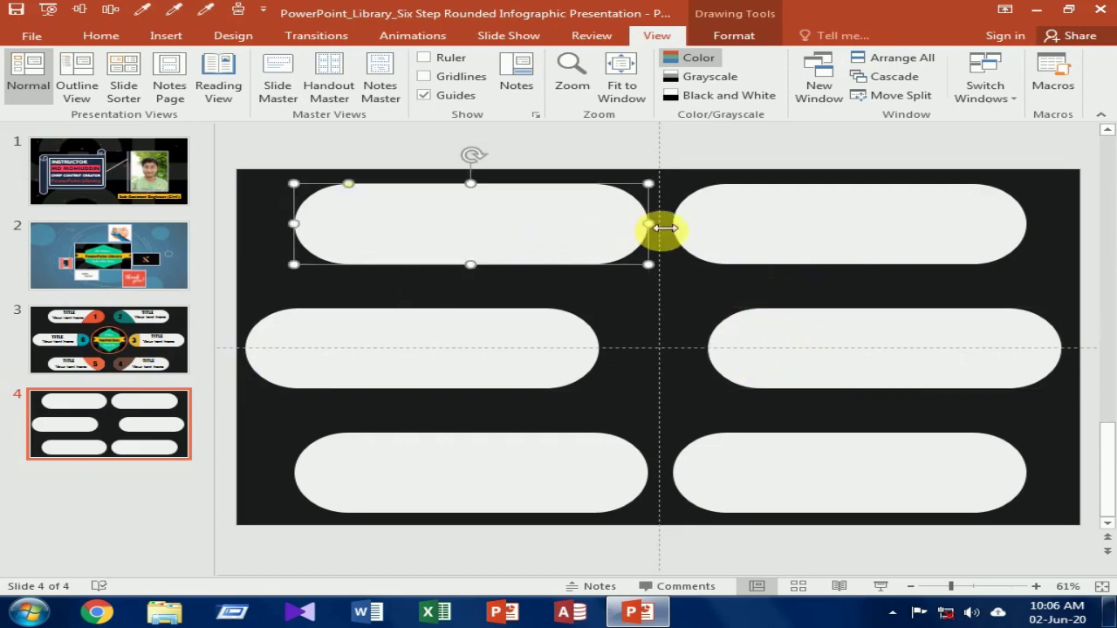
left_click_drag(656, 227, 637, 237)
left_click(777, 244)
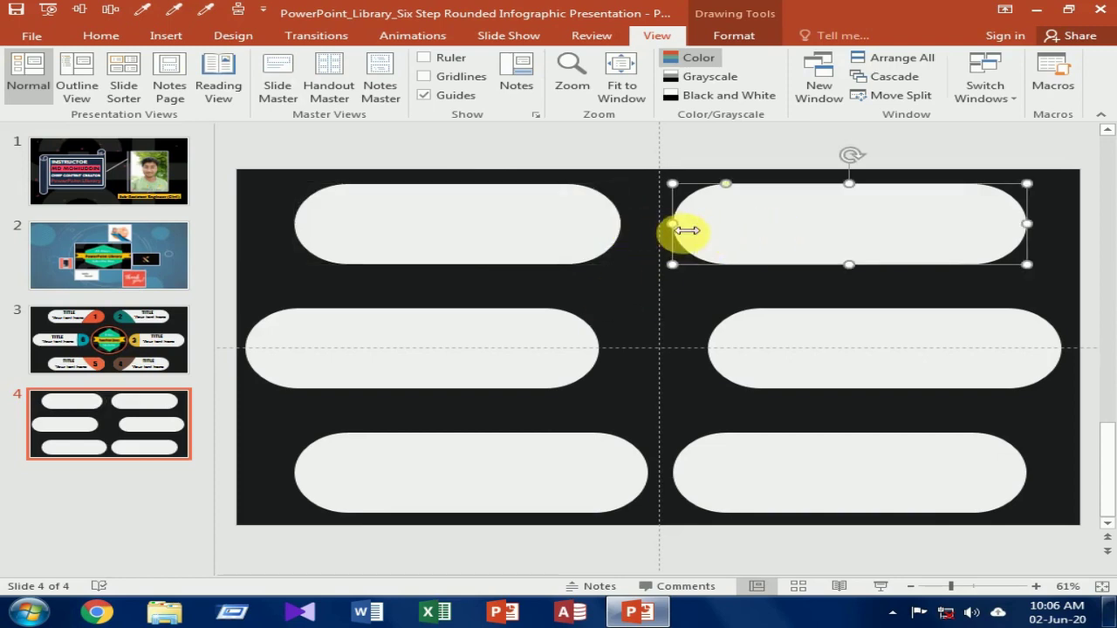
mouse_move(672, 225)
left_mouse_down()
mouse_move(707, 234)
mouse_move(691, 226)
left_mouse_up()
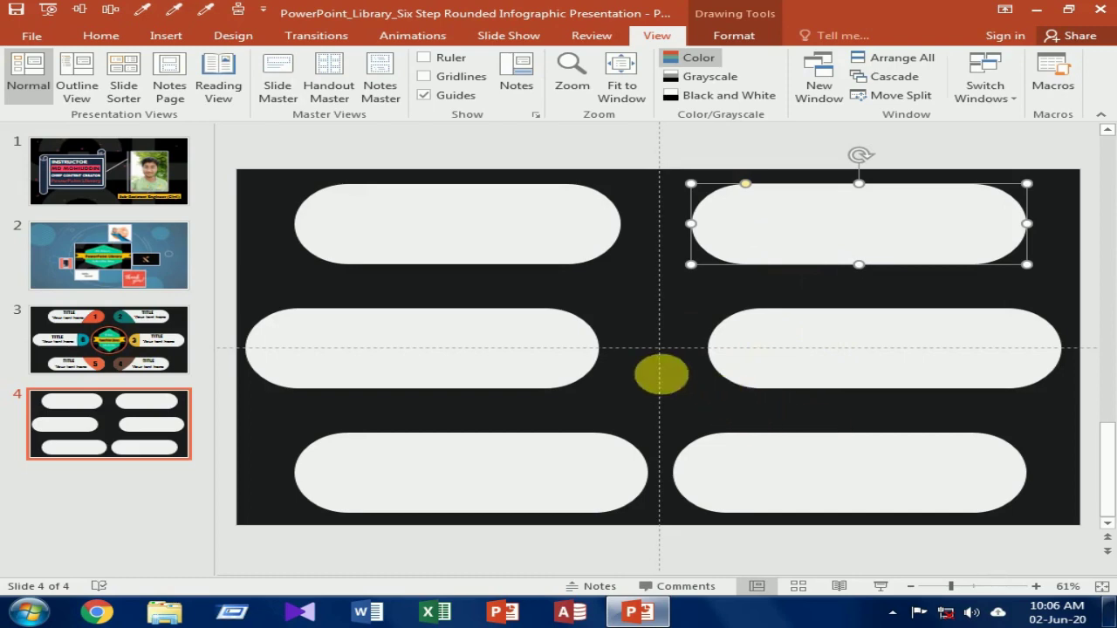
key("Delete")
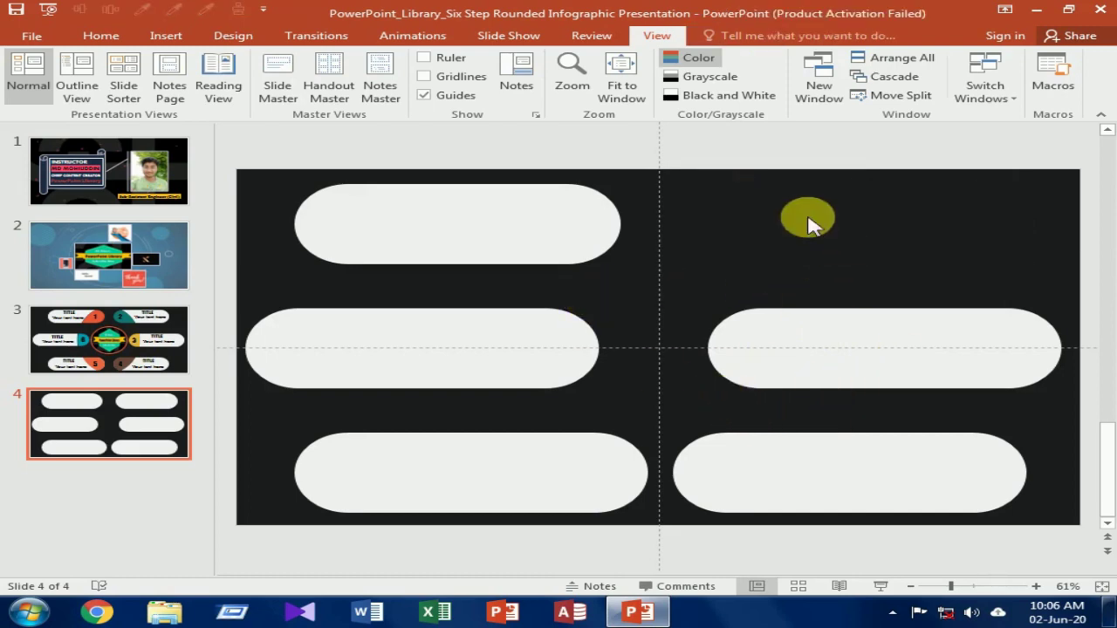
left_click(542, 248)
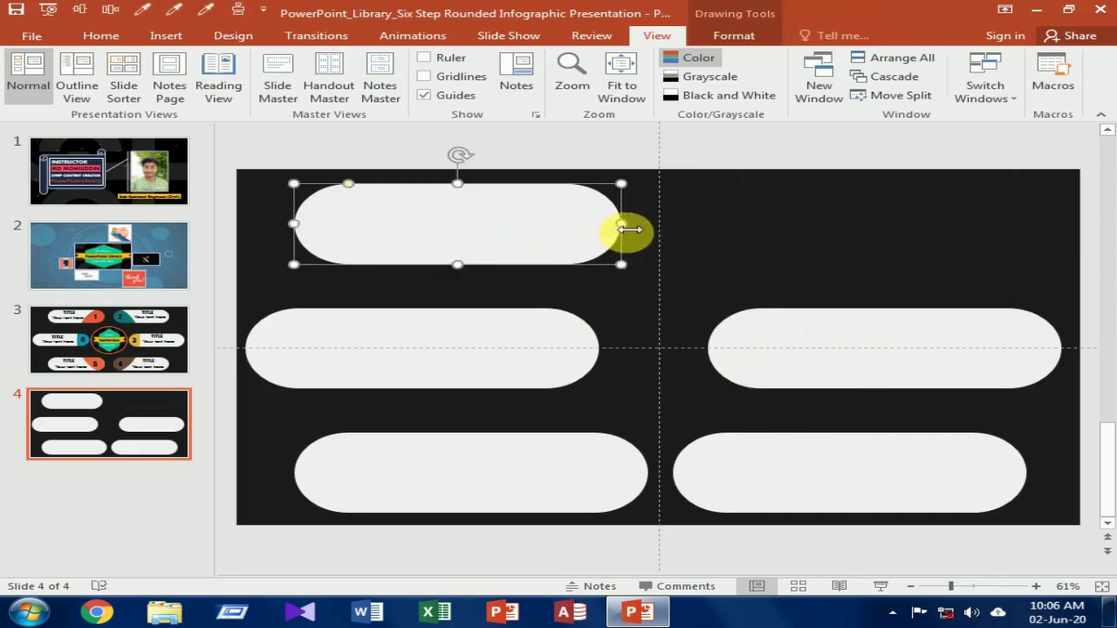
left_click_drag(623, 236, 615, 230)
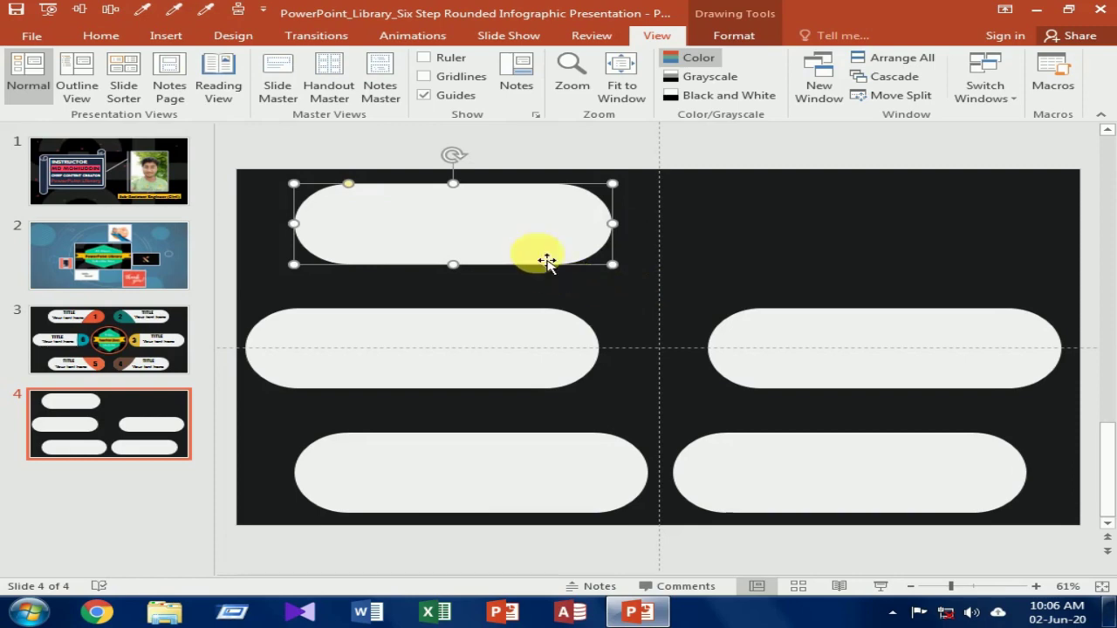
left_click_drag(550, 248, 935, 244)
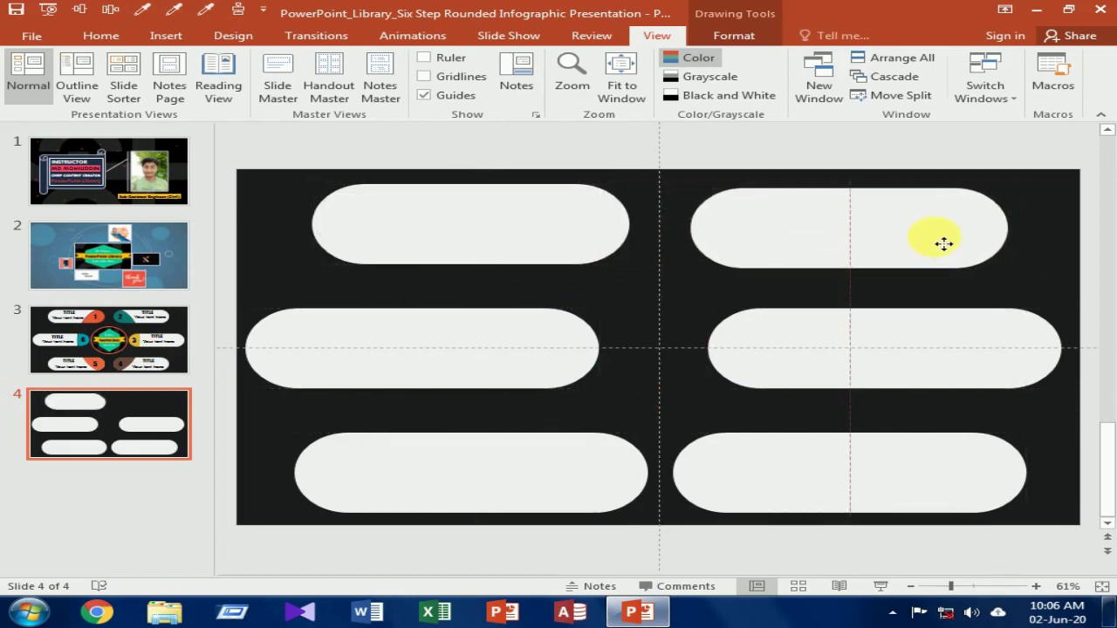
Step: Delete both bottom pills and Ctrl-drag the top pair down as the new bottom row
left_click(749, 498)
left_click(563, 493, "shift")
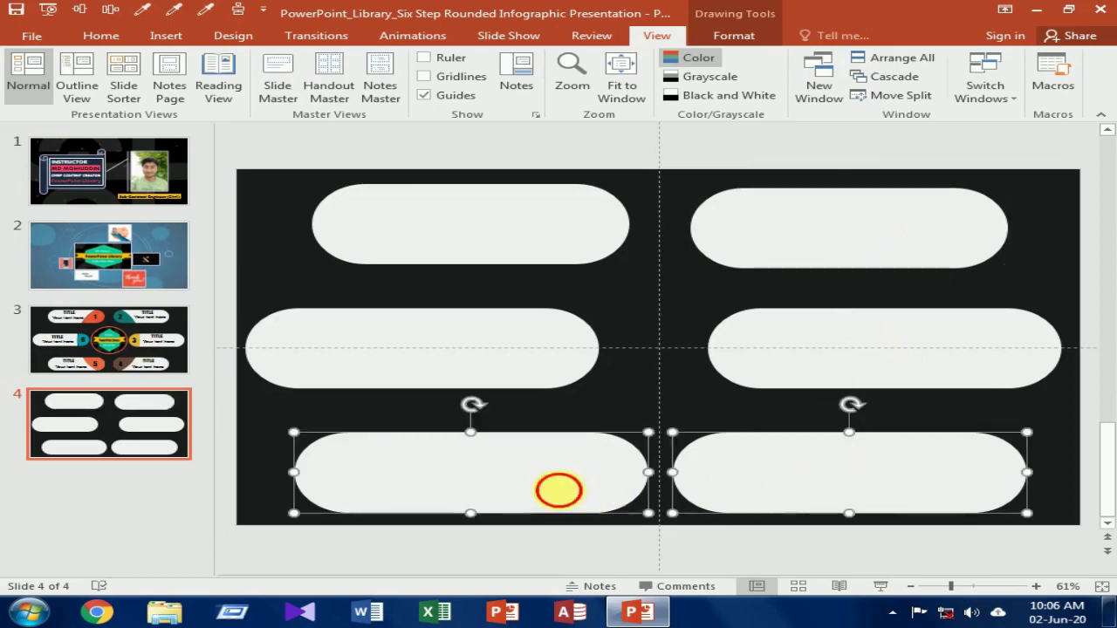
key("Delete")
left_click(527, 223)
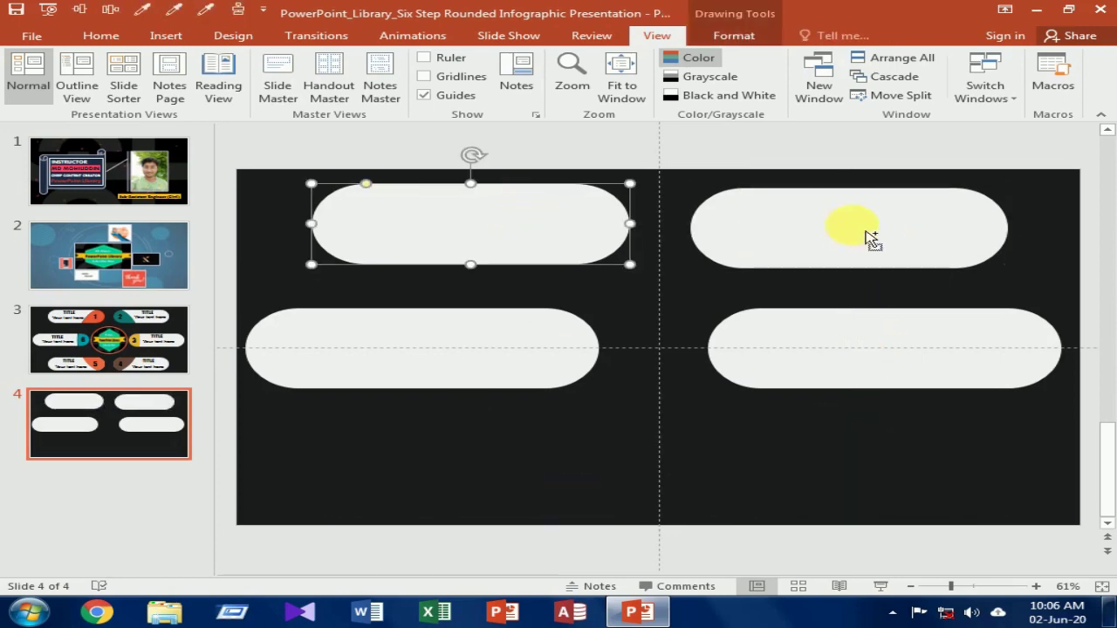
left_click(851, 238, "shift")
left_click_drag(847, 250, 823, 492)
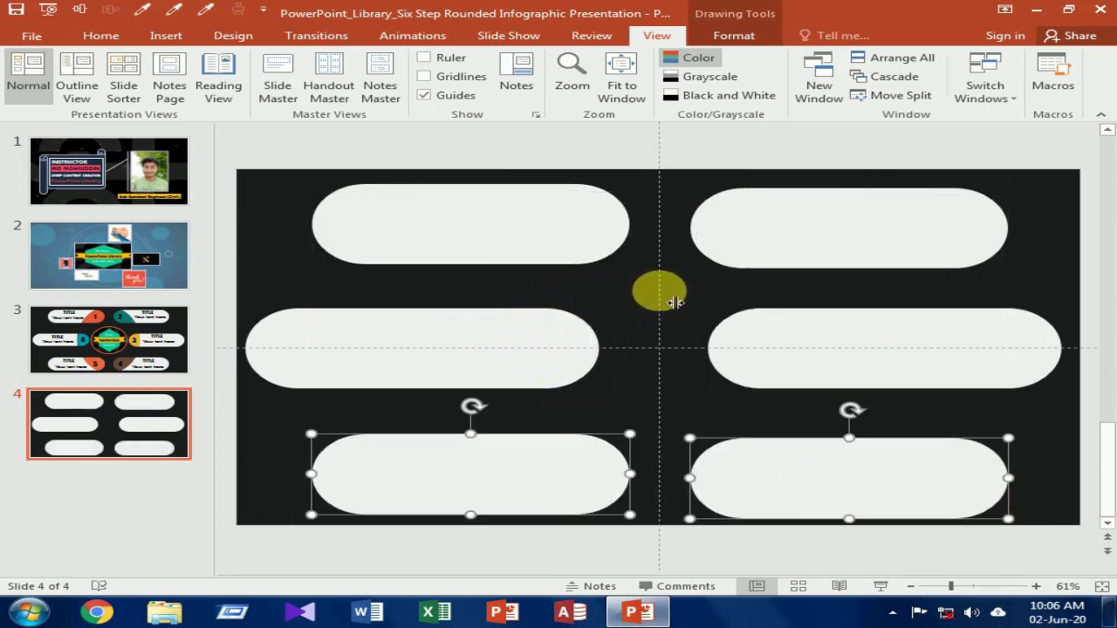
left_click(642, 295)
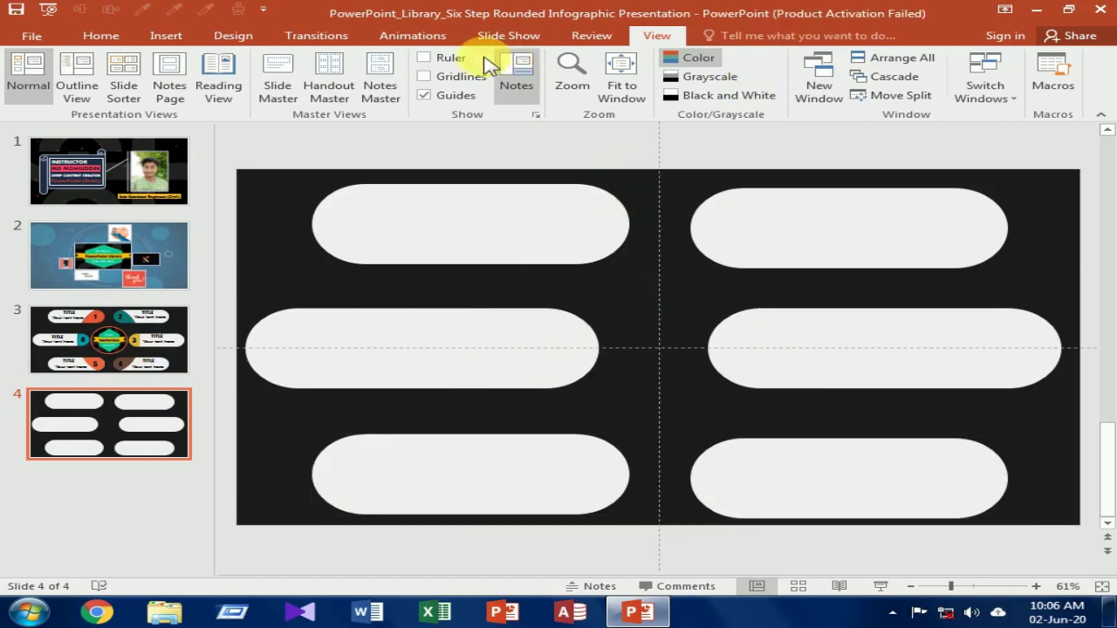
Step: Draw an oval at the slide centre and stretch it into a 7.5" by 5.07" ellipse
left_click(165, 40)
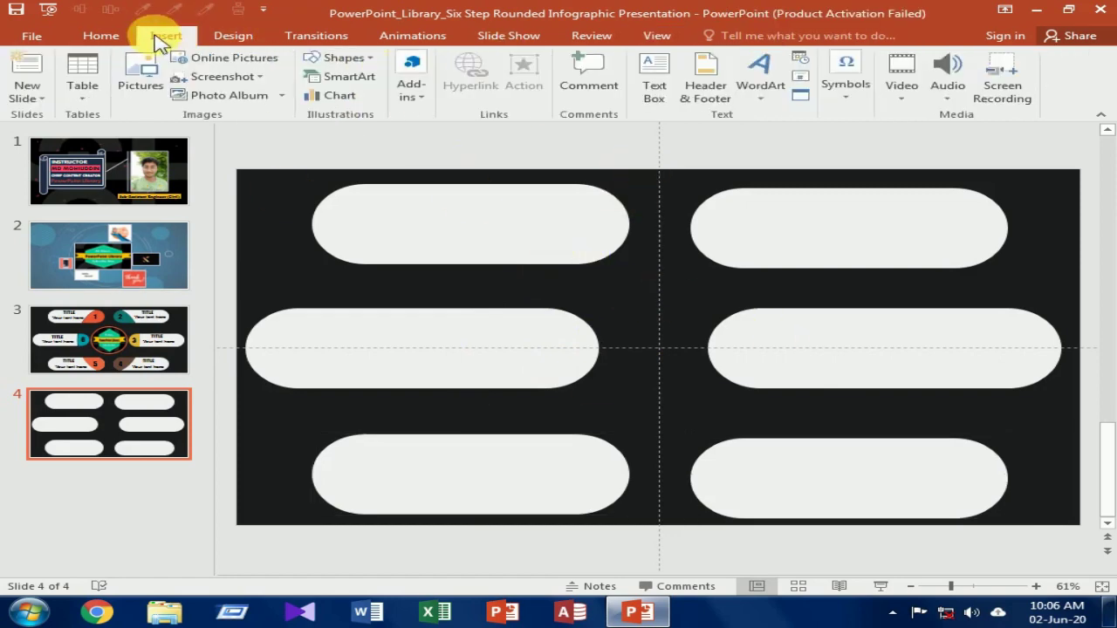
left_click(343, 58)
left_click(402, 96)
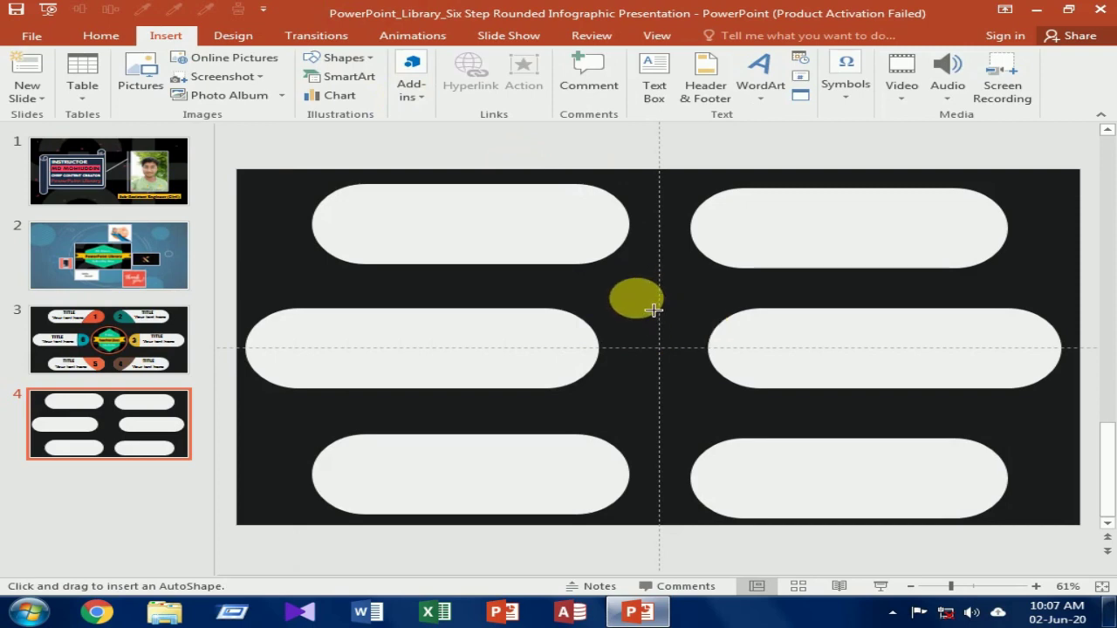
mouse_move(654, 310)
left_mouse_down()
mouse_move(843, 457)
mouse_move(701, 350)
mouse_move(716, 399)
left_mouse_up()
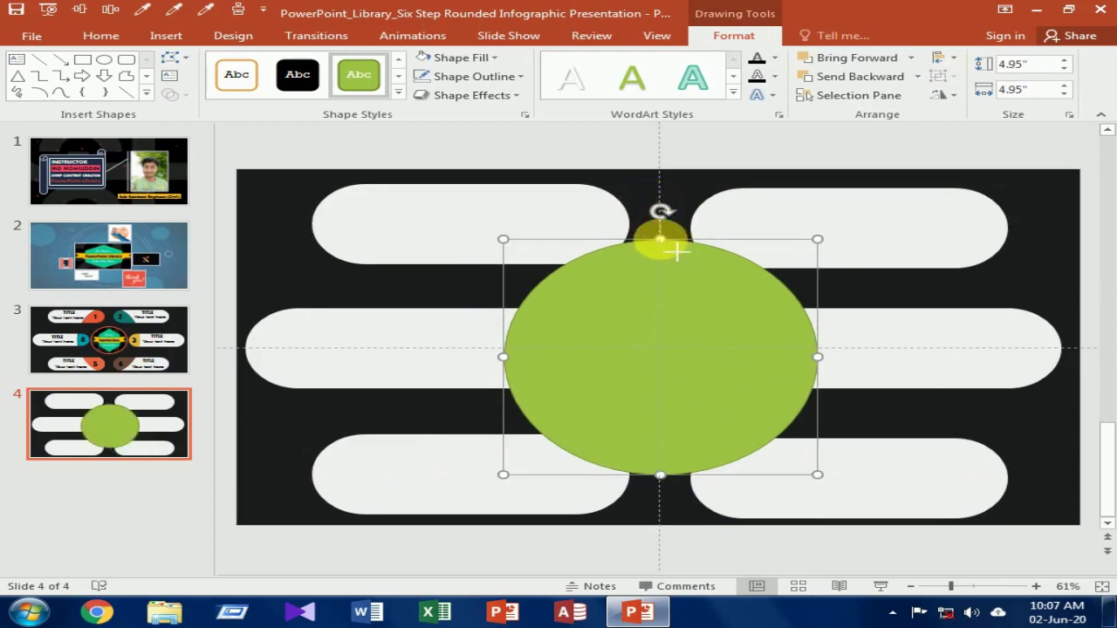
left_click_drag(661, 239, 660, 170)
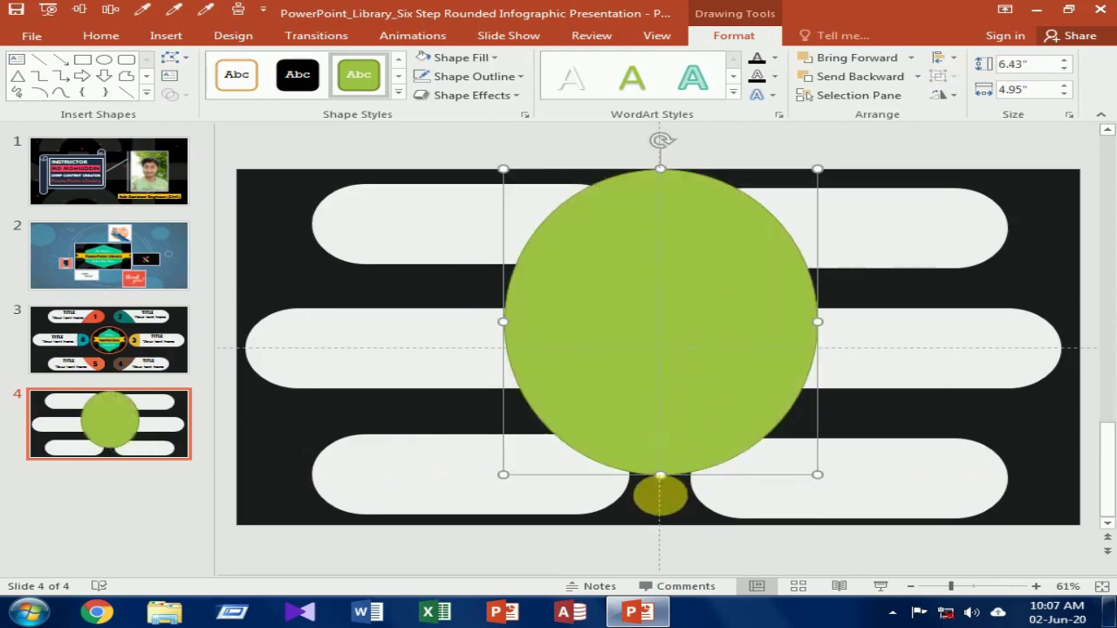
left_click_drag(661, 475, 656, 525)
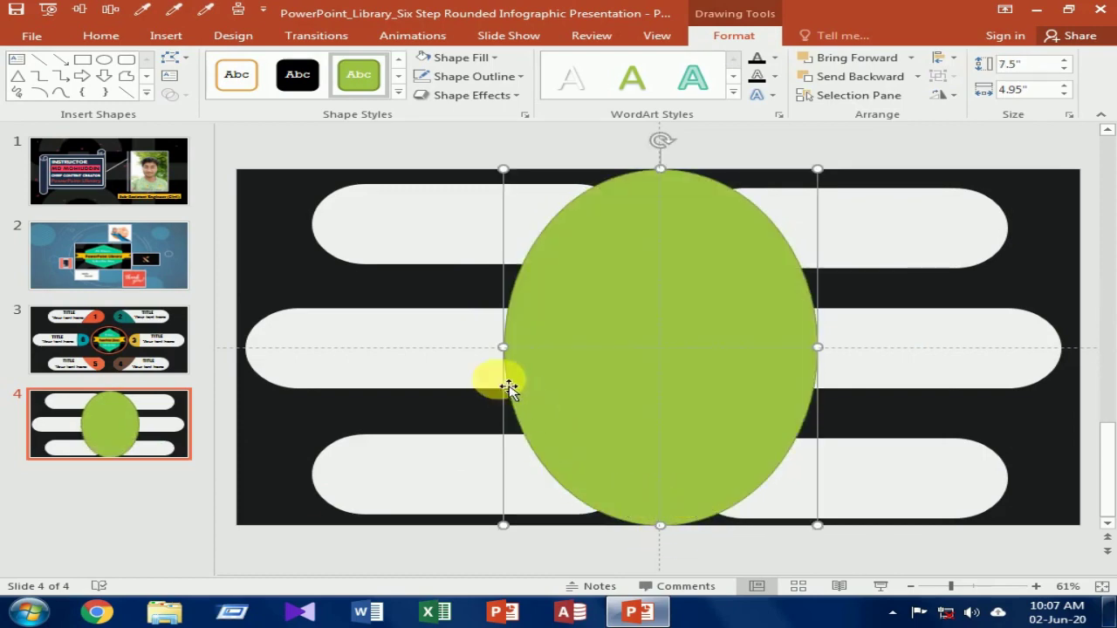
left_click_drag(503, 348, 511, 358)
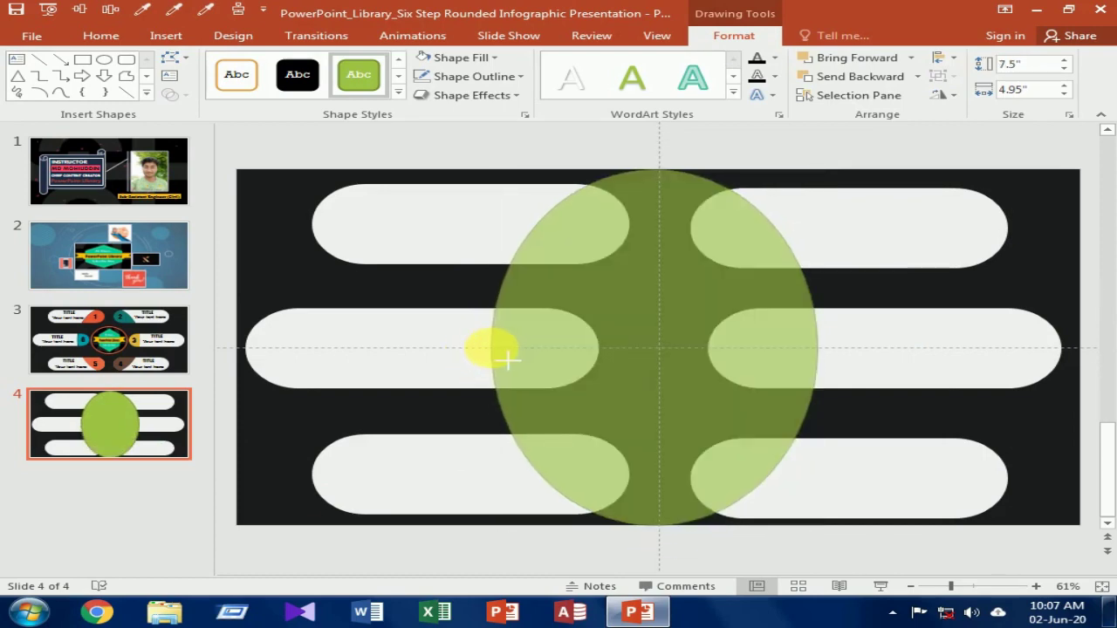
mouse_move(819, 349)
left_mouse_down()
mouse_move(833, 349)
mouse_move(817, 351)
left_mouse_up()
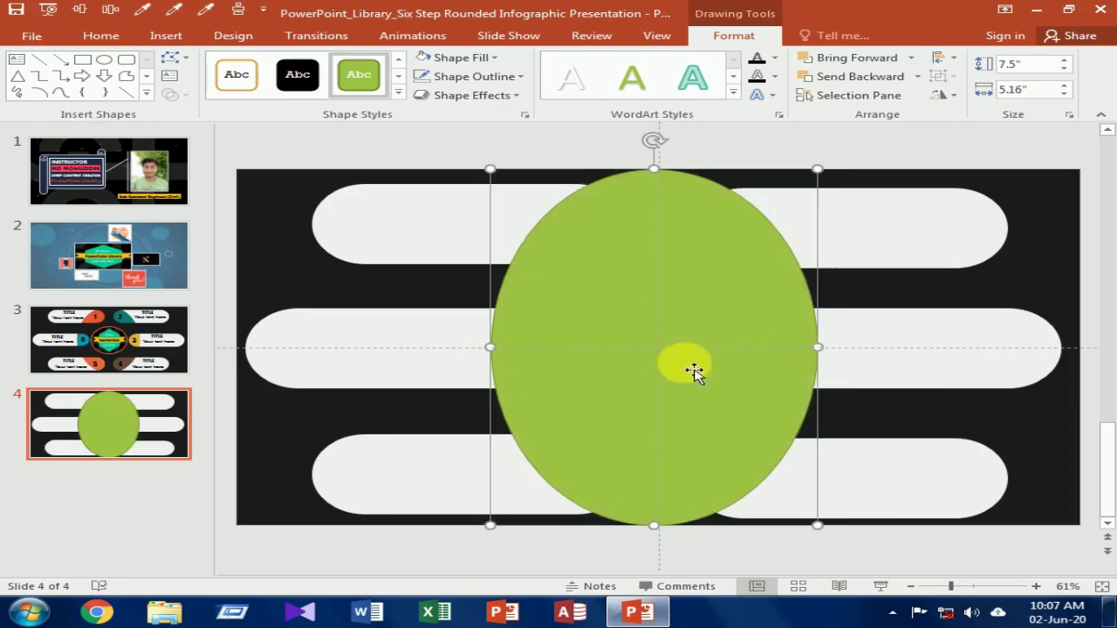
left_click_drag(503, 353, 510, 358)
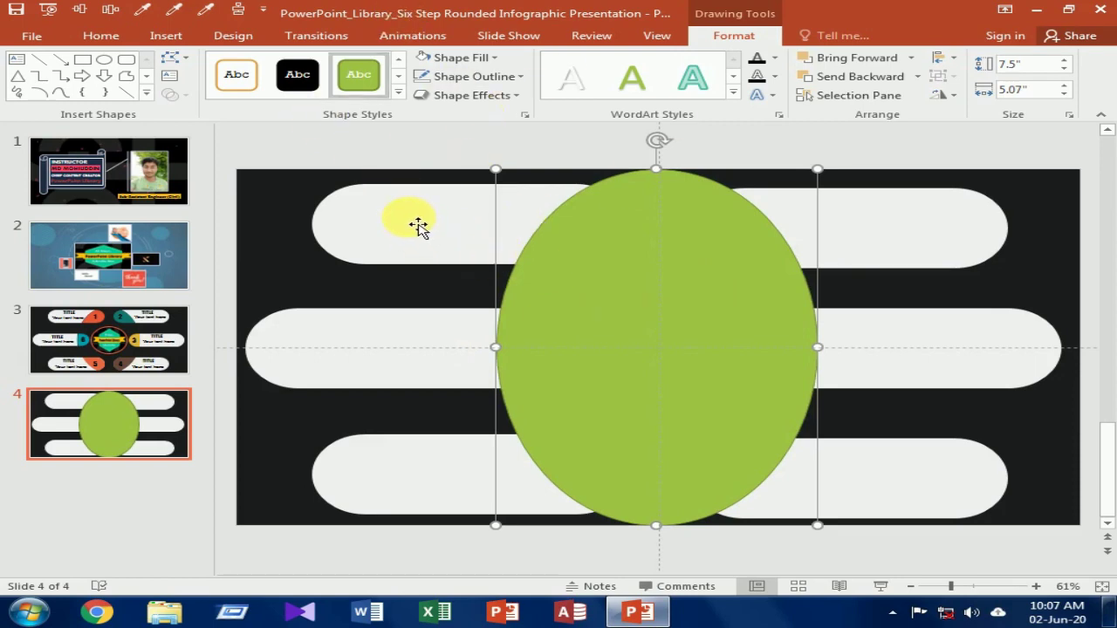
Step: Select the ellipse plus all six pills and apply Merge Shapes > Fragment
left_click(418, 226, "shift")
left_click(904, 241, "shift")
left_click(938, 326, "shift")
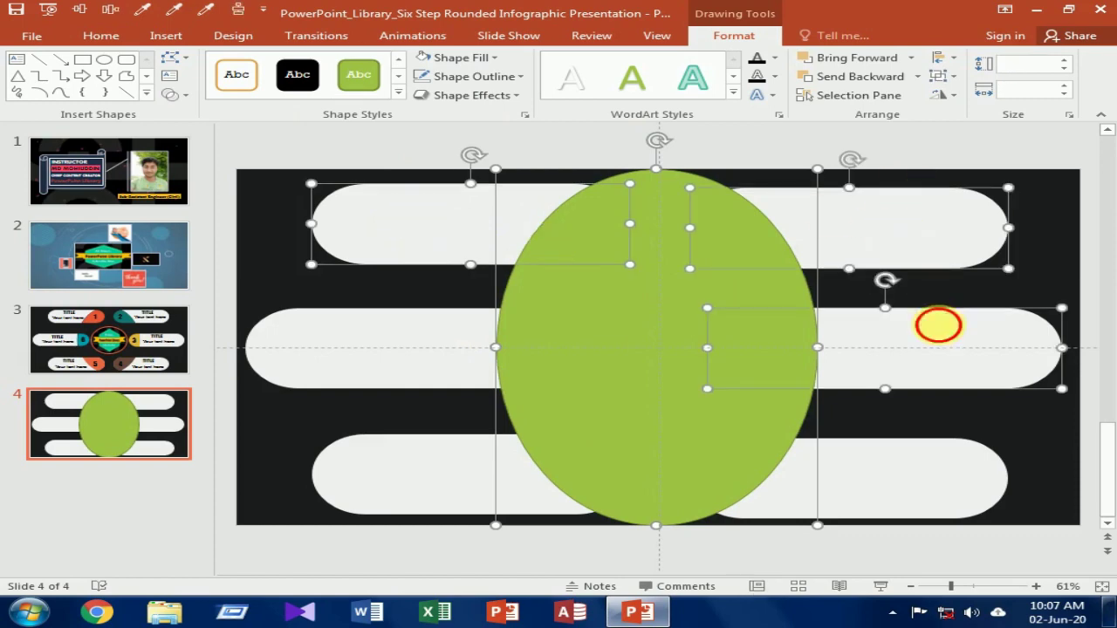
left_click(932, 498, "shift")
left_click(460, 489, "shift")
left_click(364, 361, "shift")
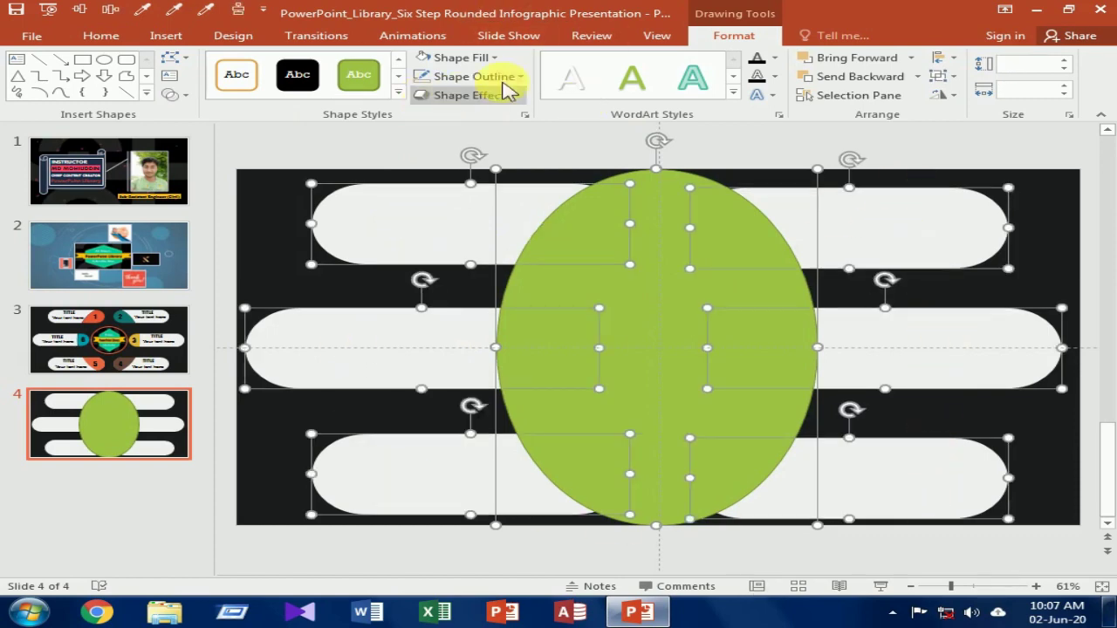
left_click(184, 95)
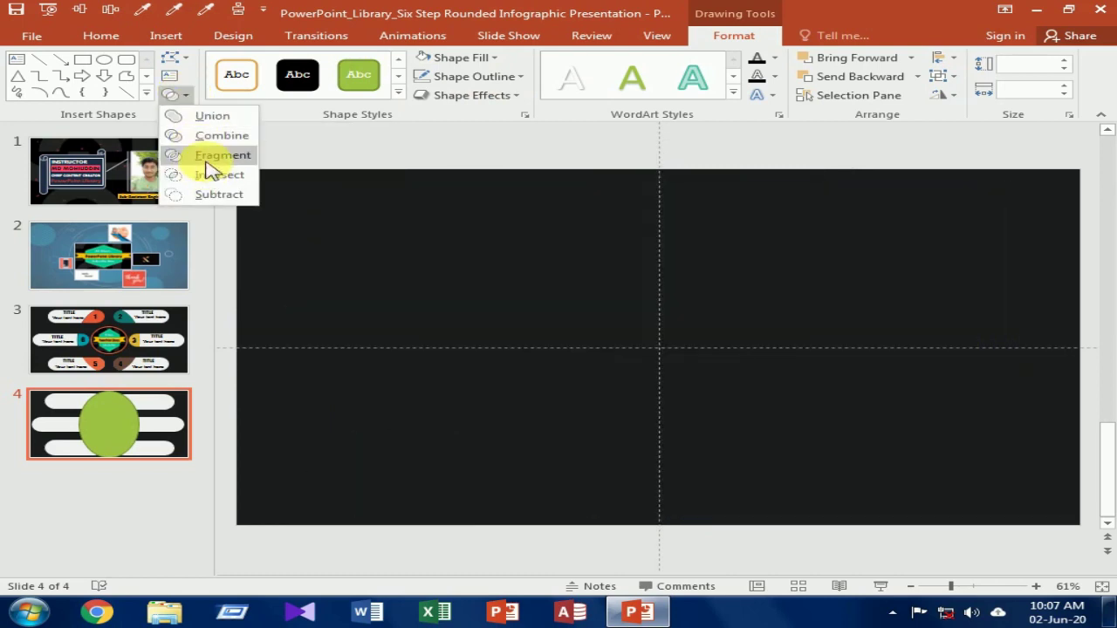
left_click(209, 168)
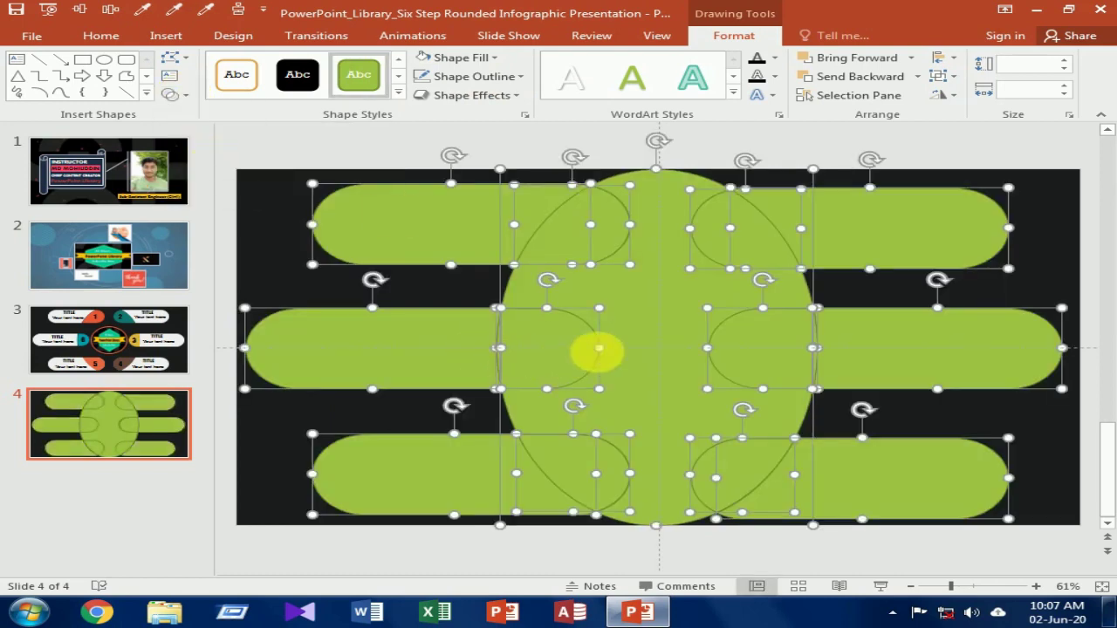
left_click(279, 273)
left_click(680, 314)
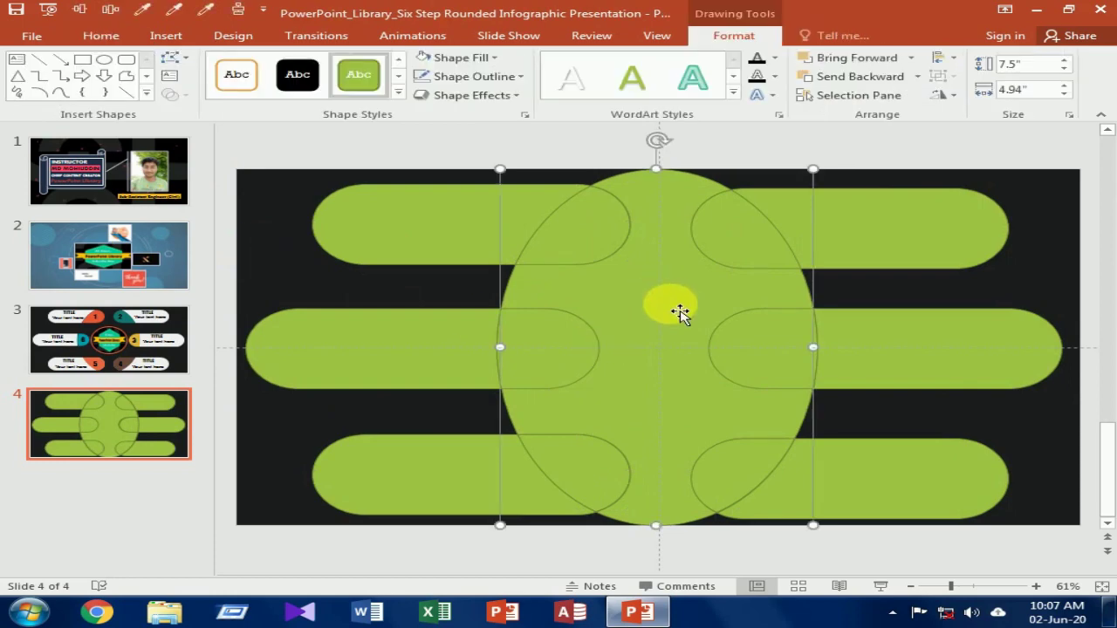
Step: Delete the ellipse's central piece, undoing an accidental deletion of a top-left pill piece
key("Delete")
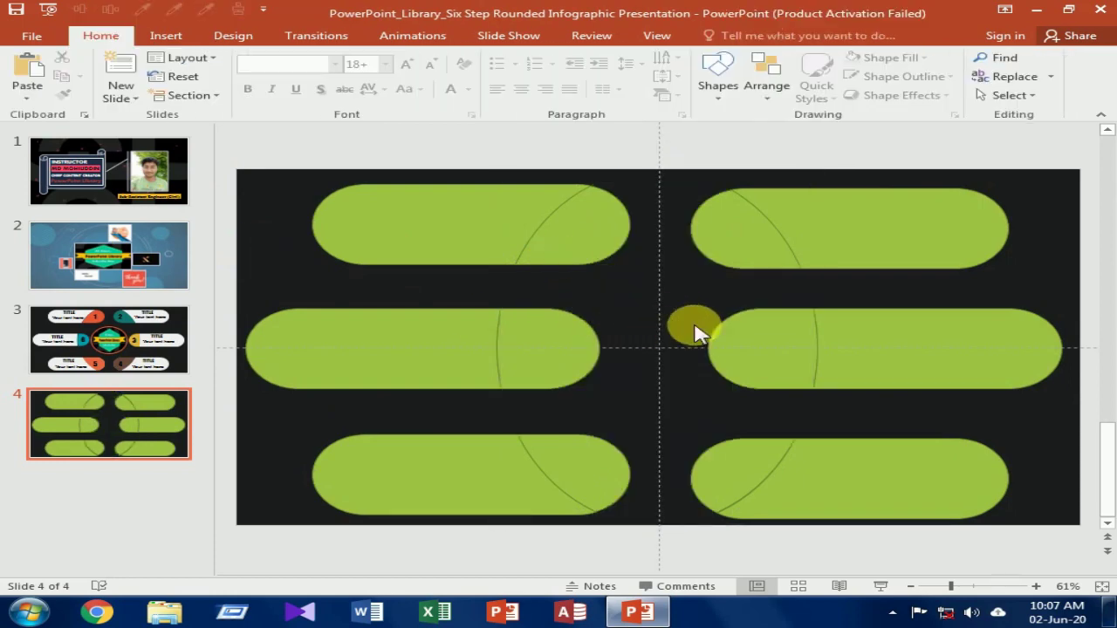
left_click(425, 230)
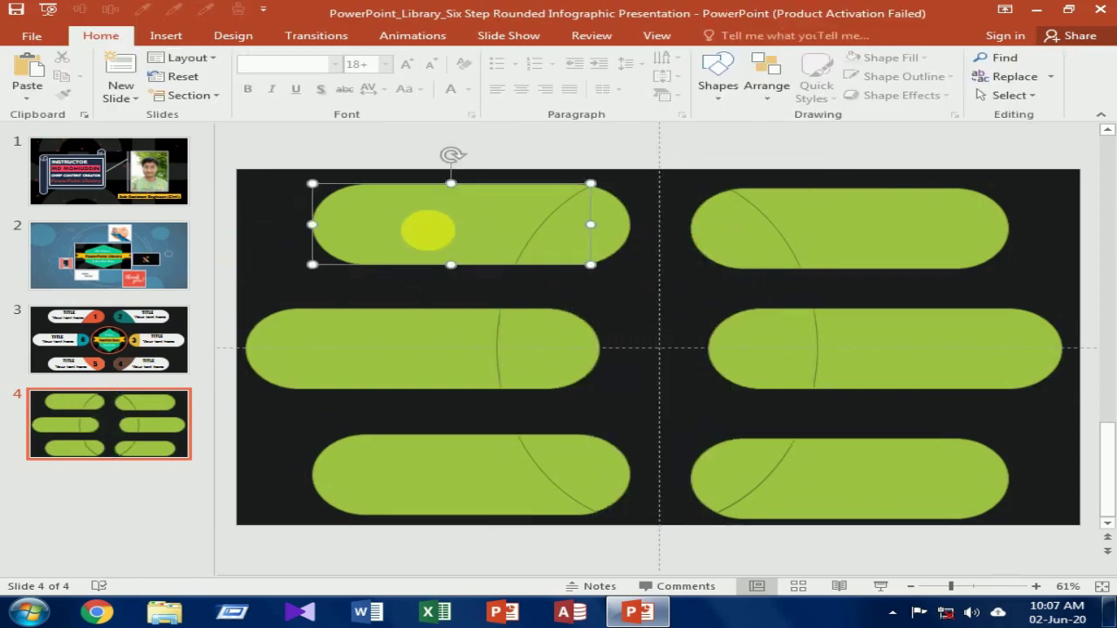
key("Delete")
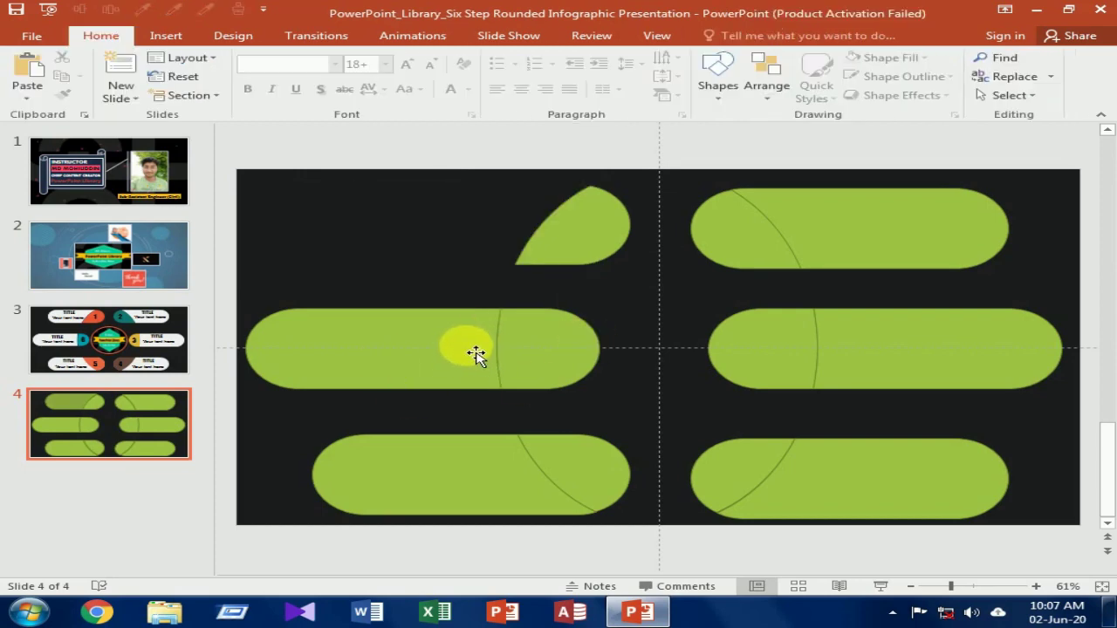
key("ctrl+z")
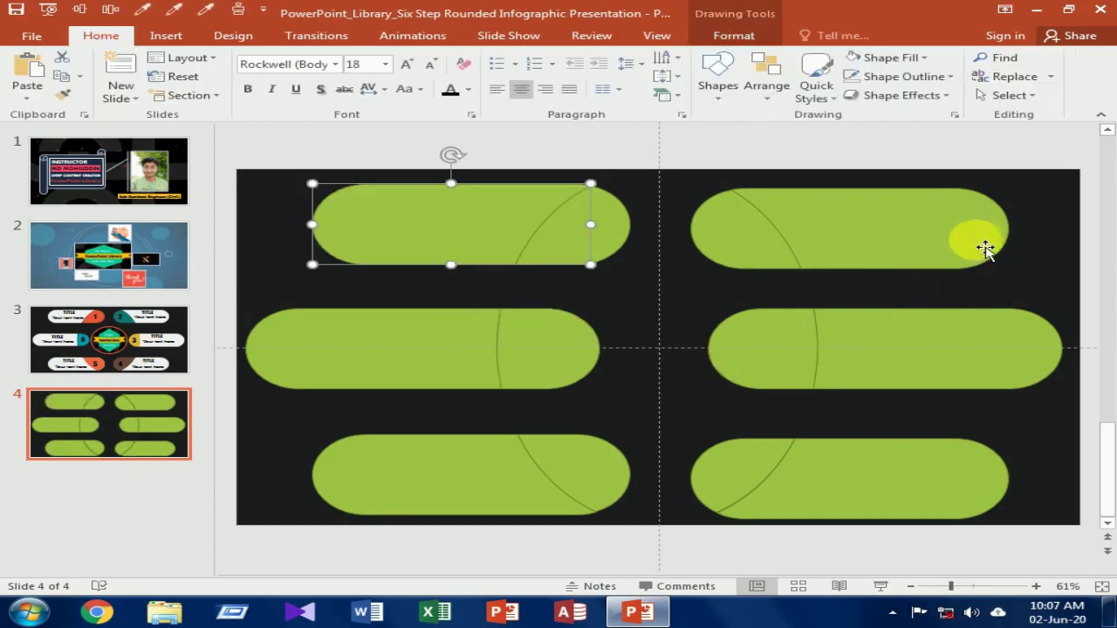
left_click(899, 288)
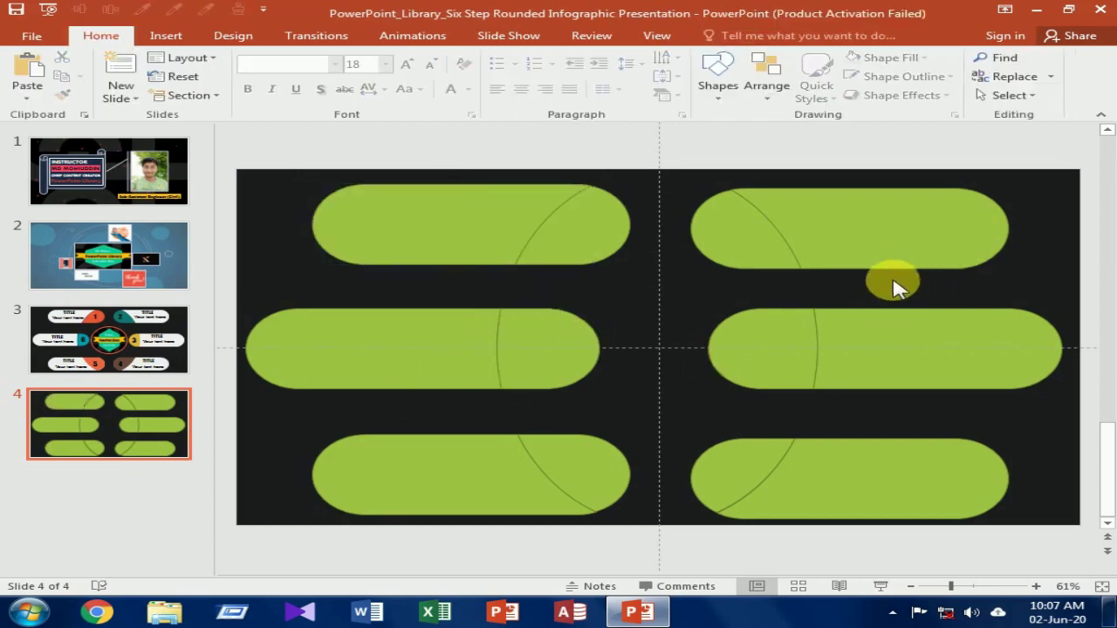
left_click(808, 364)
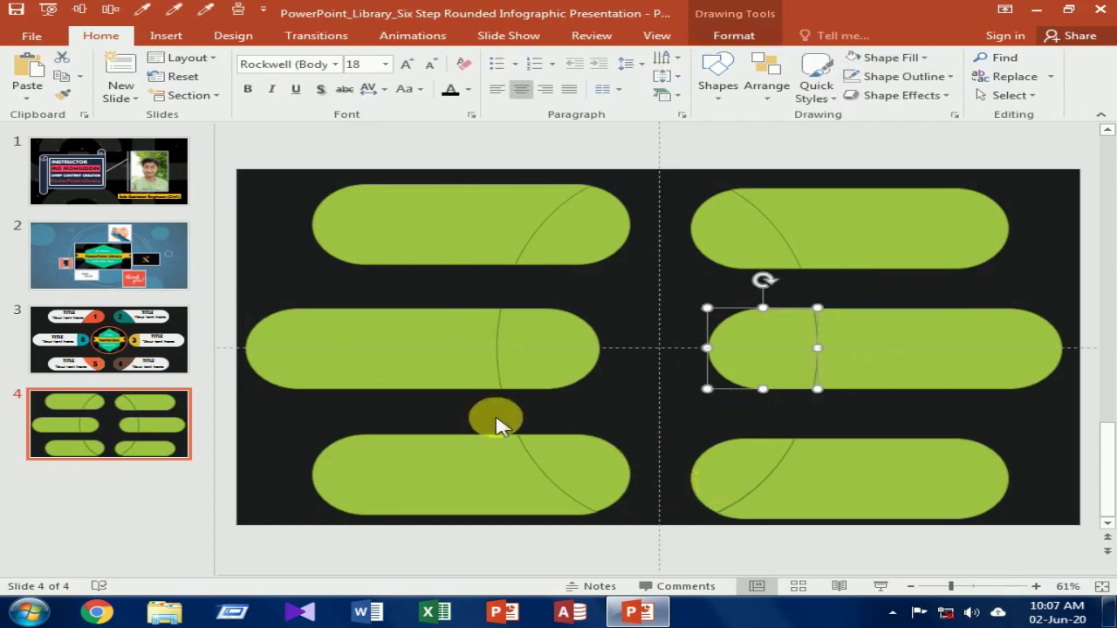
Step: Try selecting pill pieces, using Ctrl+A and then excluding the small end pieces
left_click(359, 351)
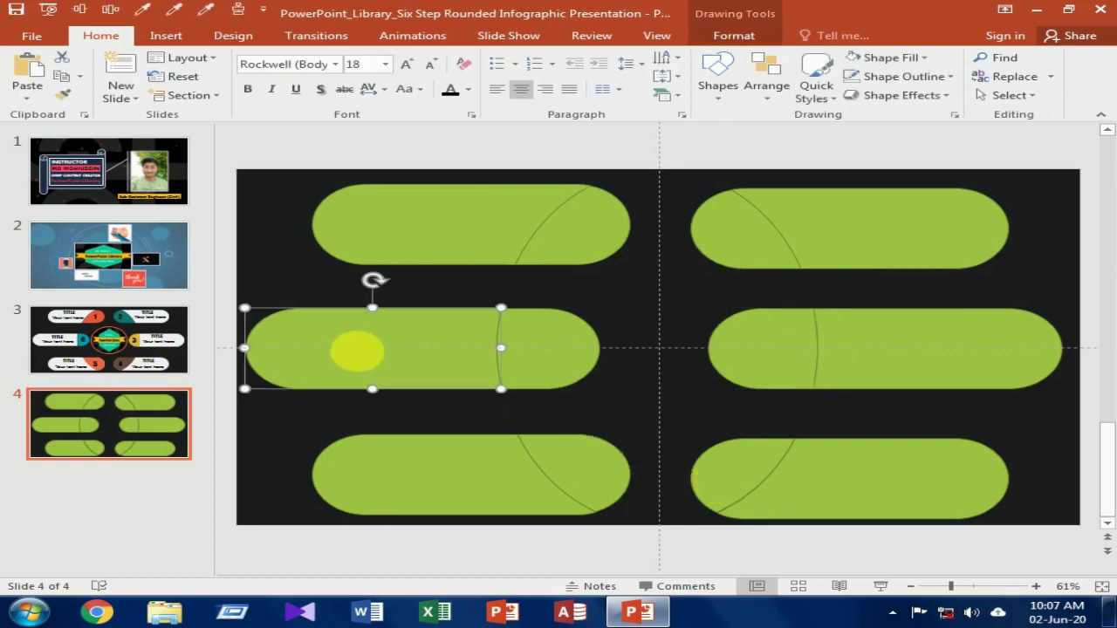
left_click(415, 218, "shift")
left_click(865, 244, "shift")
left_click(913, 341, "shift")
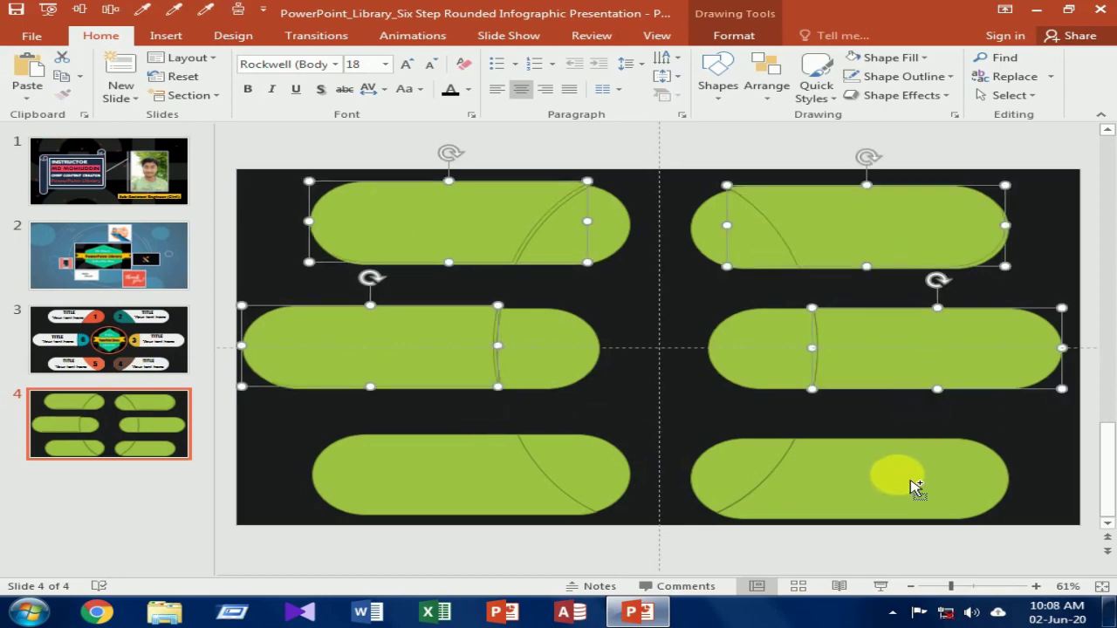
left_click(677, 366)
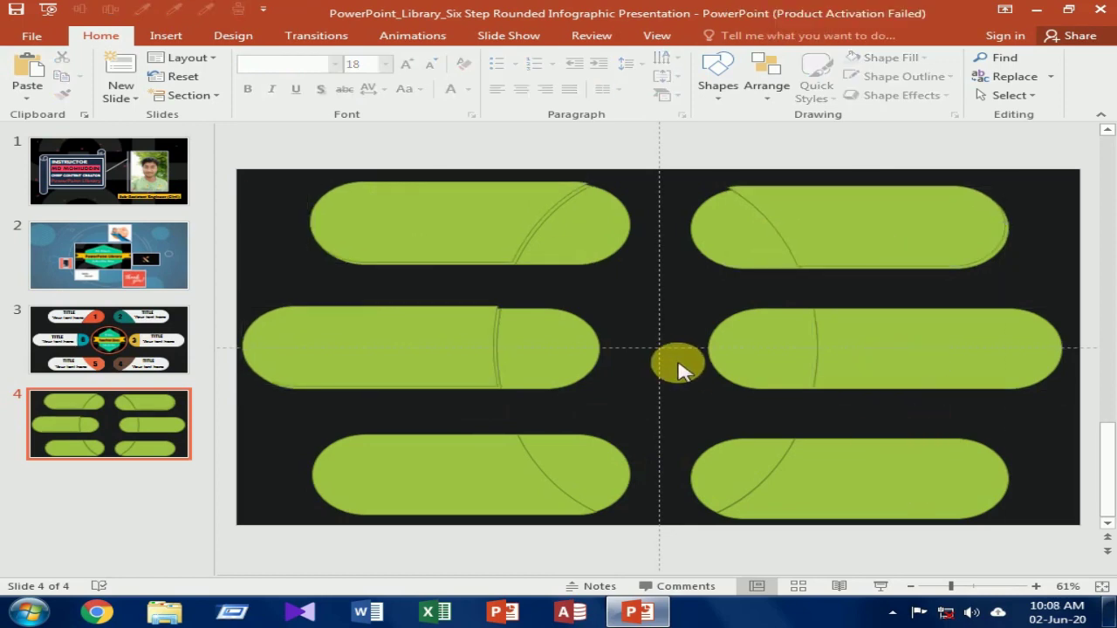
left_click(445, 314, "shift")
key("ctrl+a")
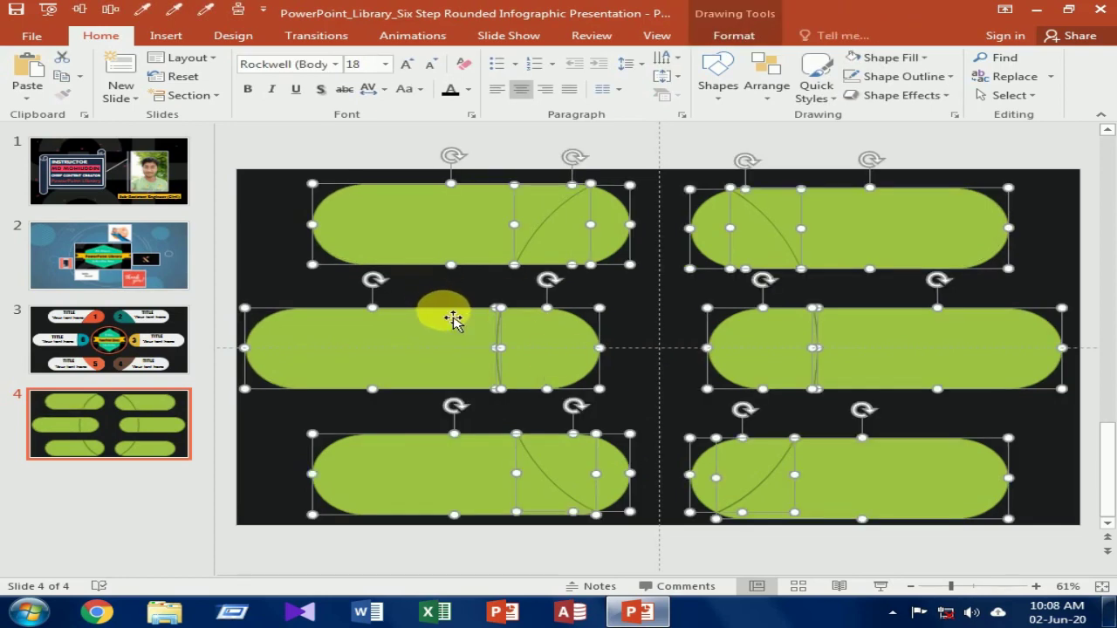
left_click(568, 369, "shift")
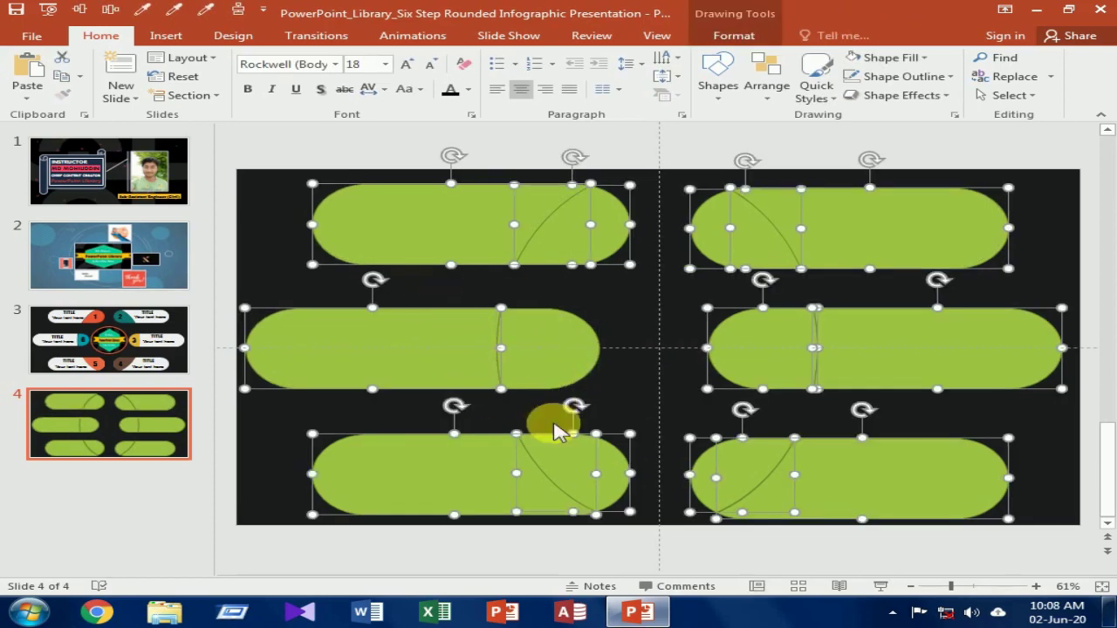
left_click(575, 471, "shift")
left_click(724, 474, "shift")
left_click(791, 373, "shift")
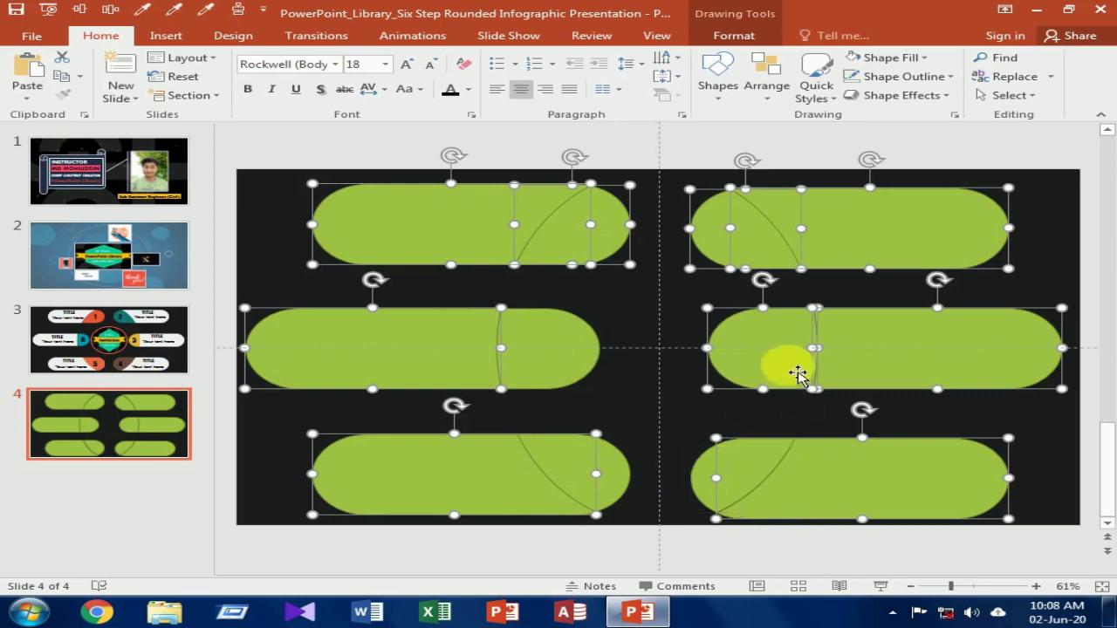
left_click(751, 251, "shift")
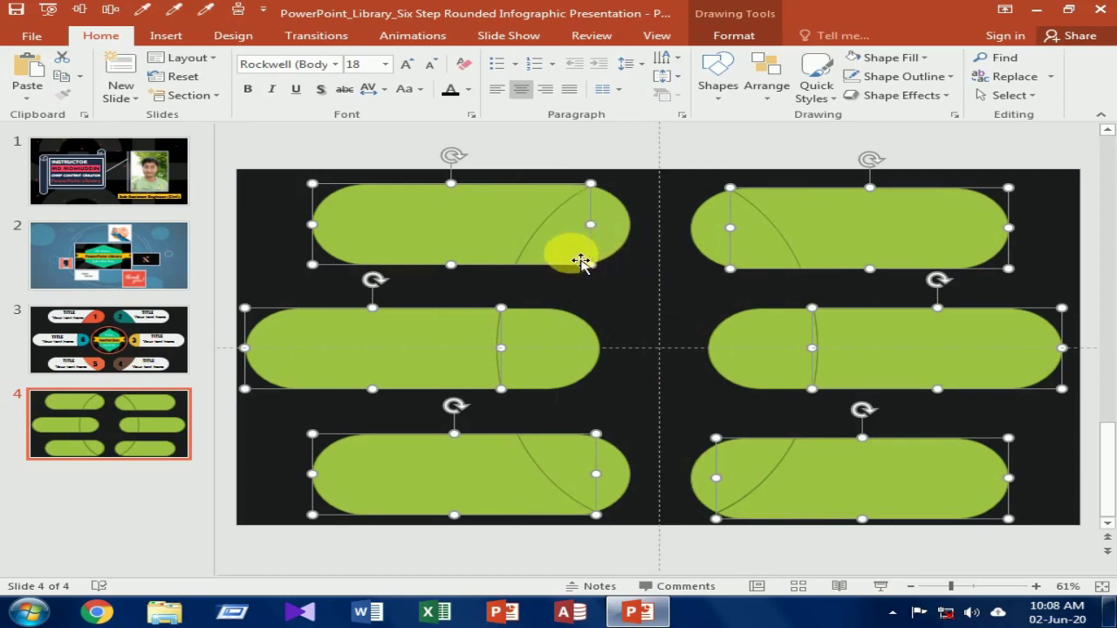
Step: Check each pill's end arc, then select only the six long body pieces
left_click(631, 287)
left_click(611, 250)
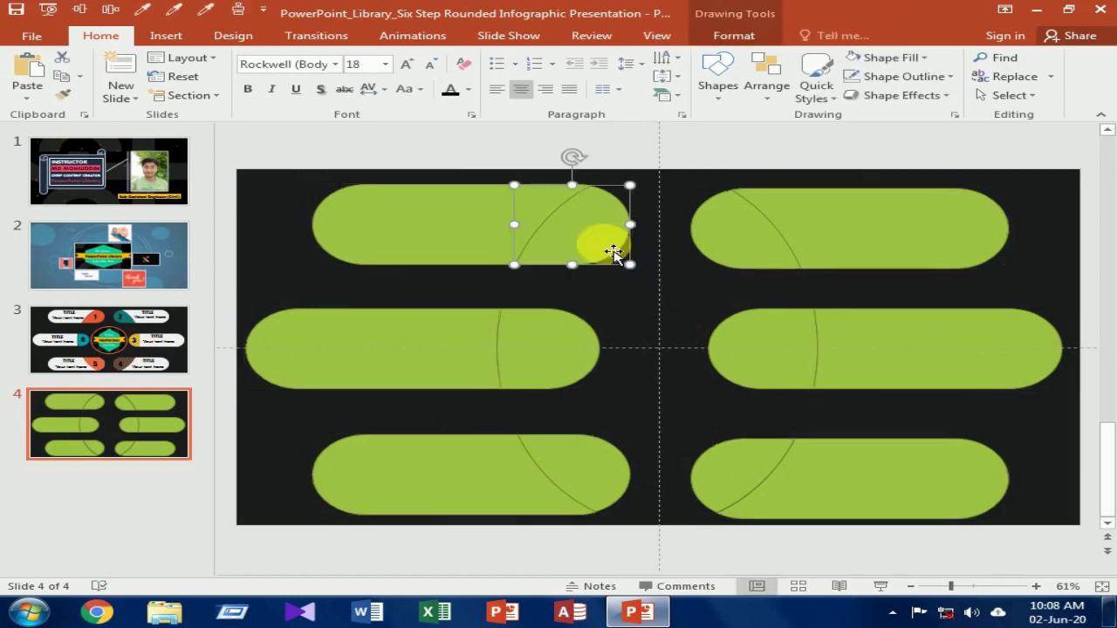
left_click(710, 237)
left_click(754, 367)
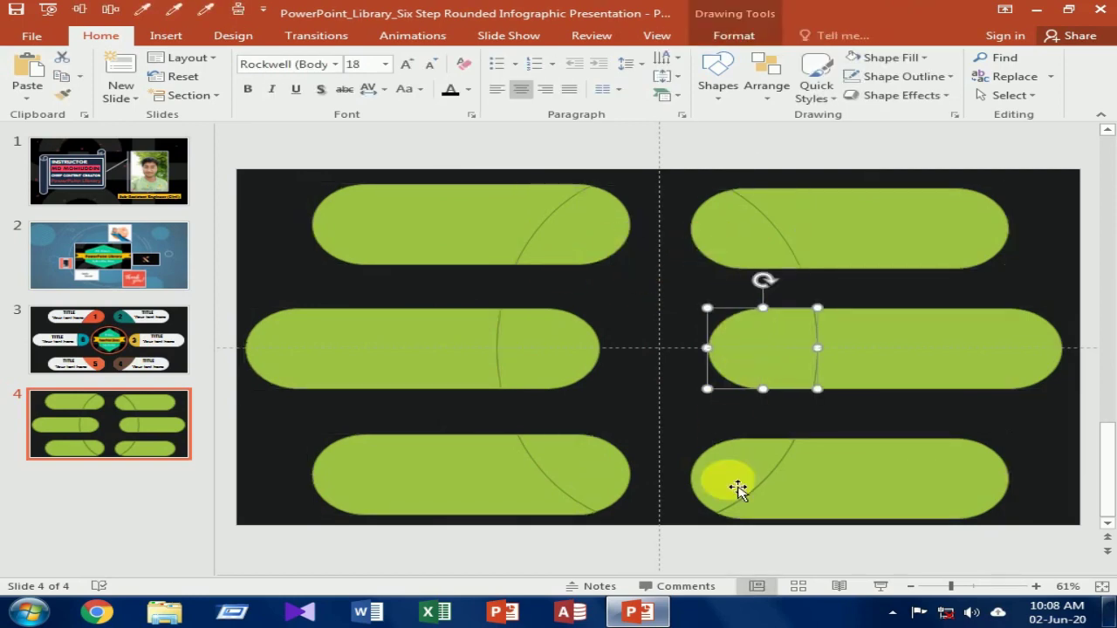
left_click(738, 486)
left_click(619, 486)
left_click(541, 344)
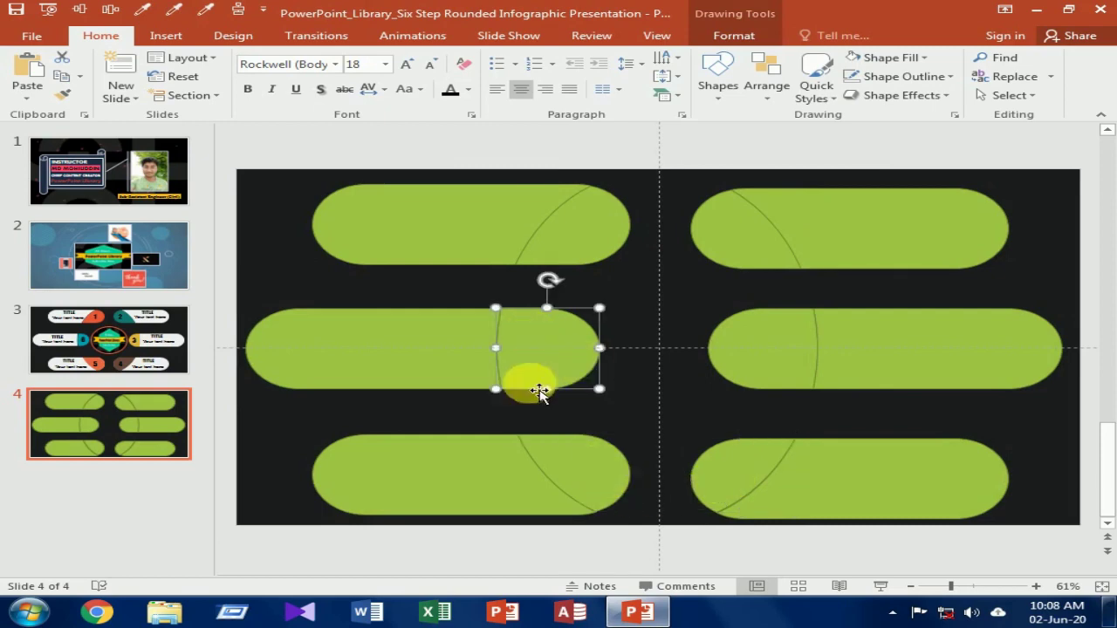
left_click(377, 351)
left_click(411, 227, "shift")
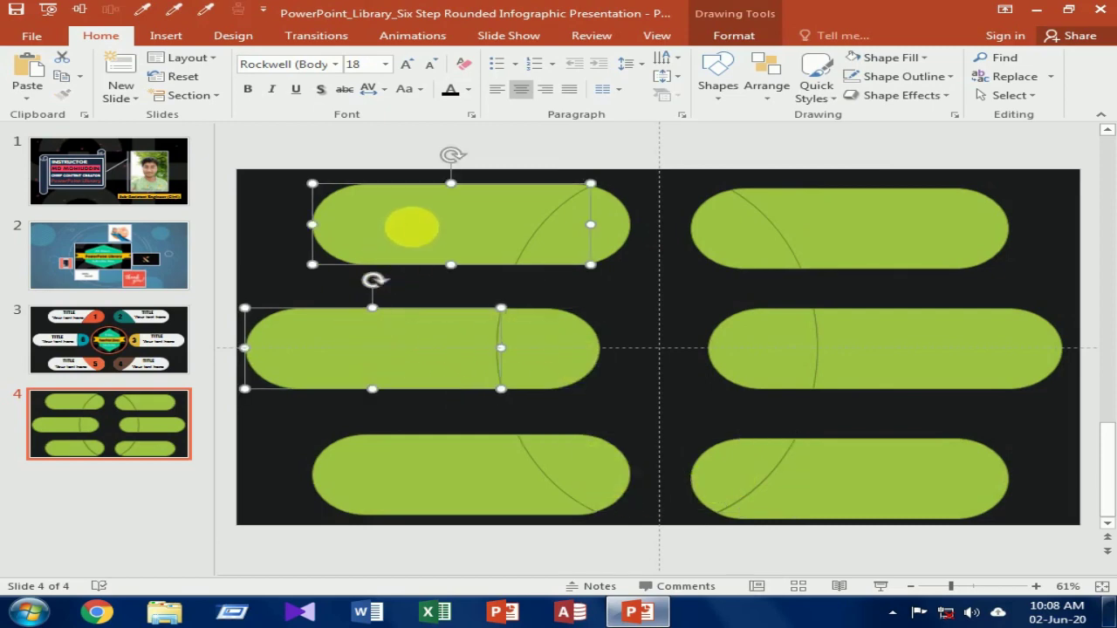
left_click(939, 242, "shift")
left_click(943, 330, "shift")
left_click(938, 478, "shift")
left_click(449, 511, "shift")
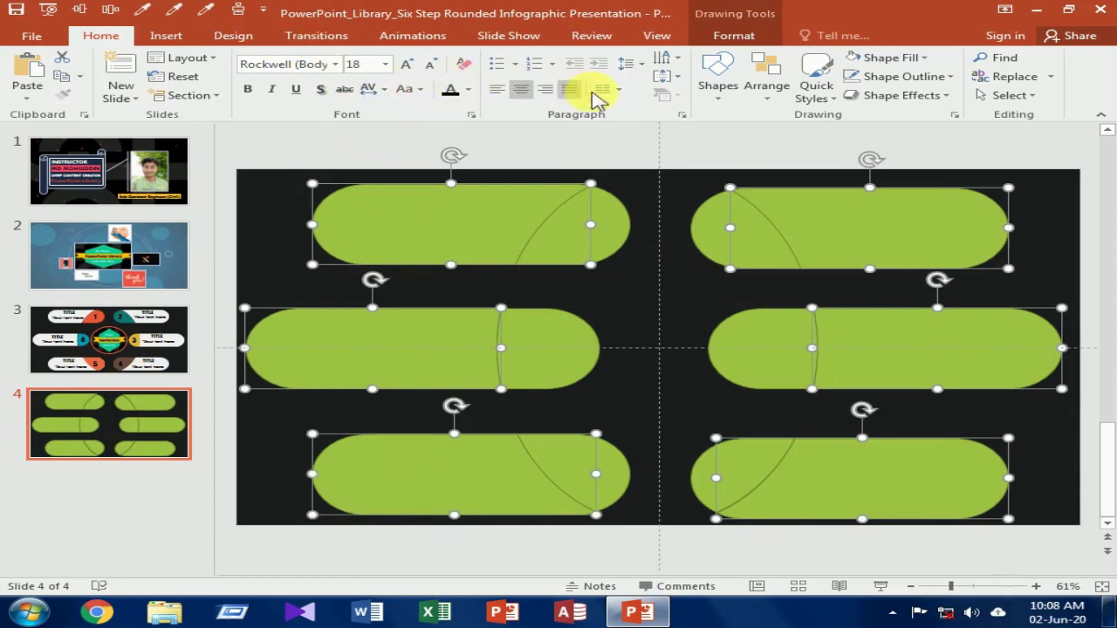
Step: Pick a font colour for the six selected pill bodies
left_click(468, 90)
left_click(469, 149)
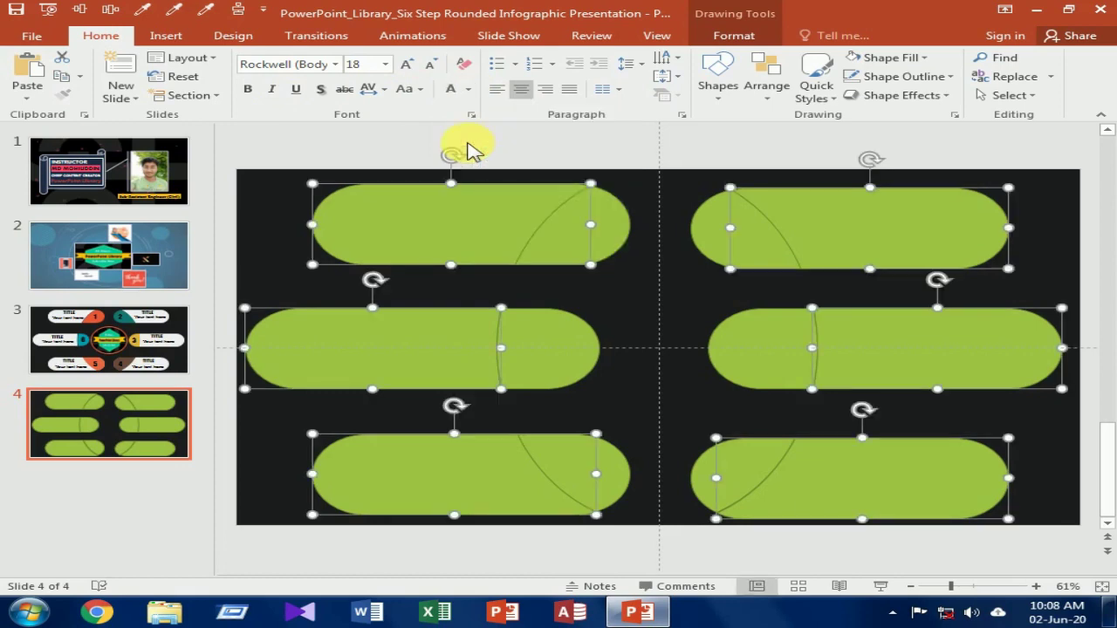
left_click(469, 91)
left_click(465, 91)
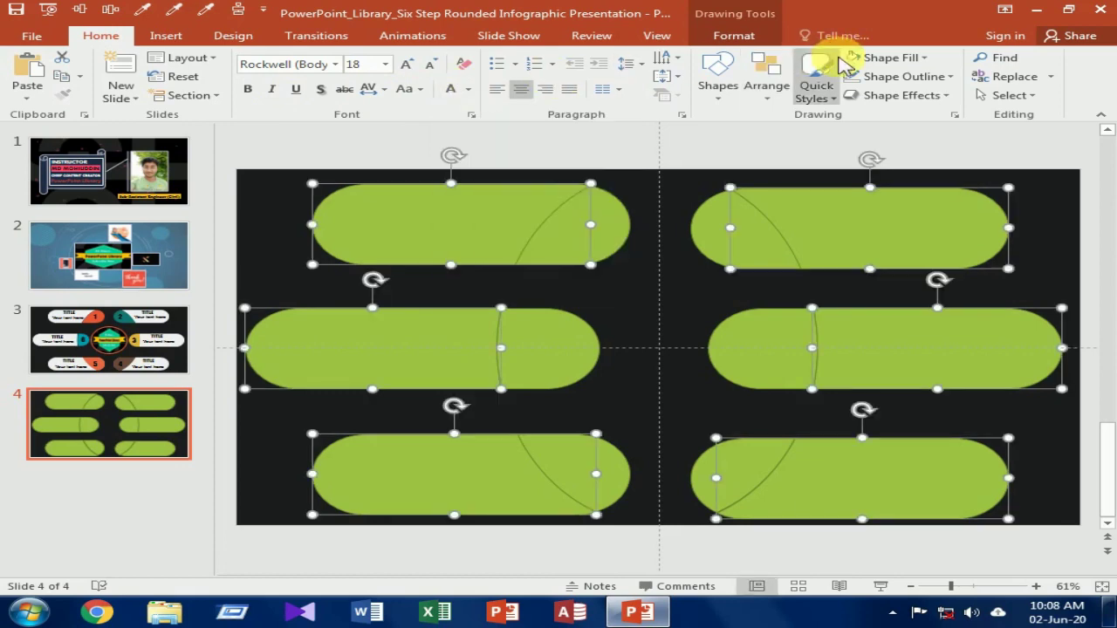
Step: Fill the six pill bodies light grey
left_click(922, 59)
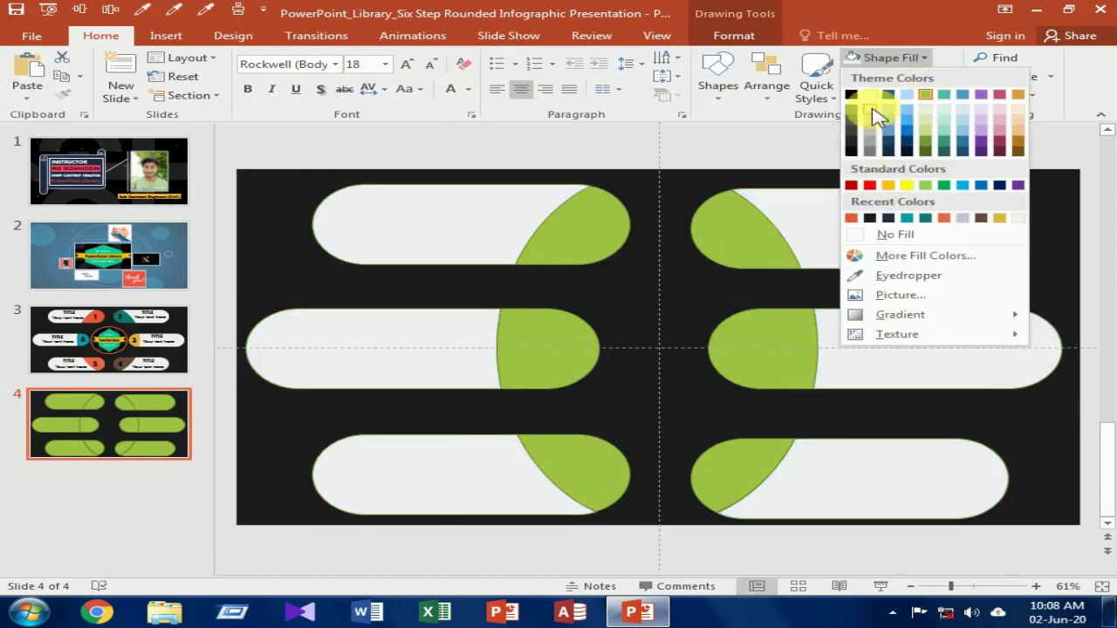
left_click(871, 108)
left_click(681, 183)
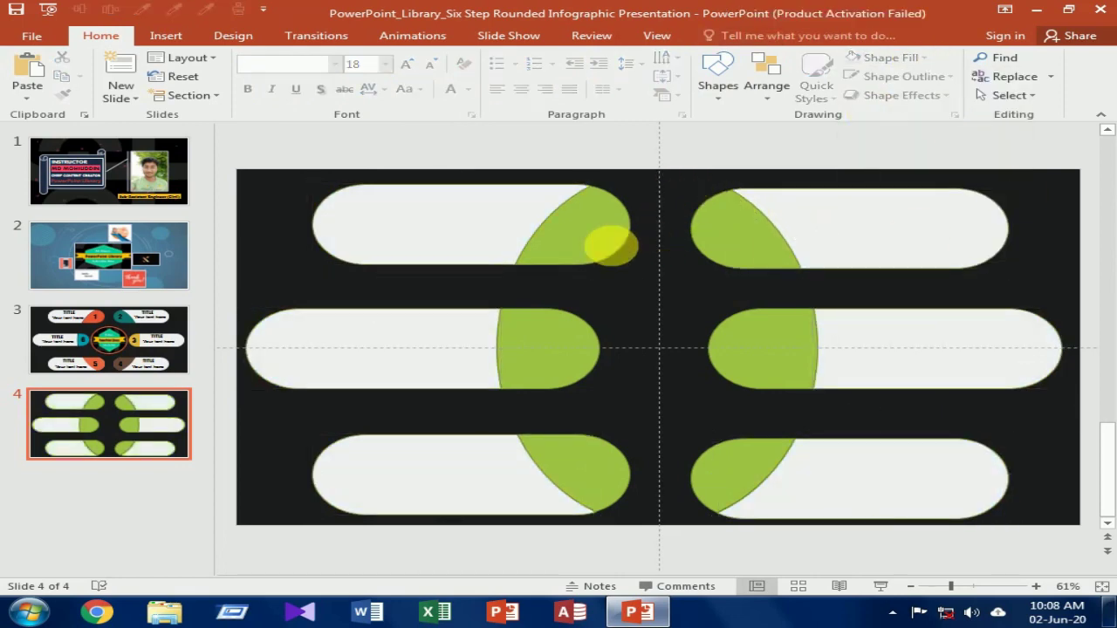
Step: Recolour the top-left pill's green end arc orange-red from Recent Colors
left_click(602, 240)
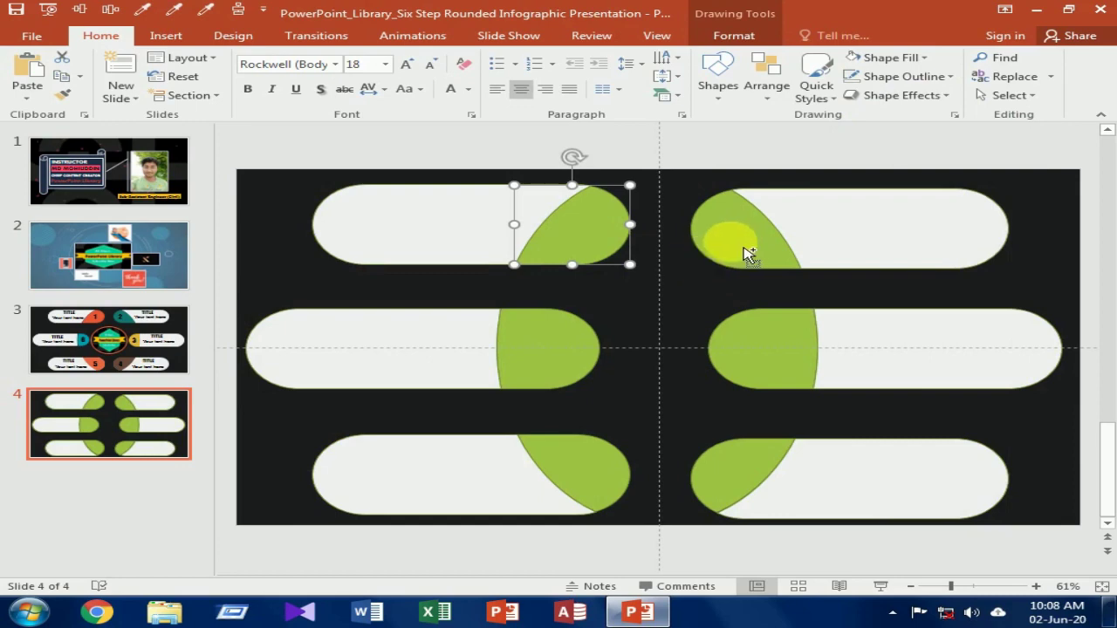
left_click(637, 294)
left_click(601, 237)
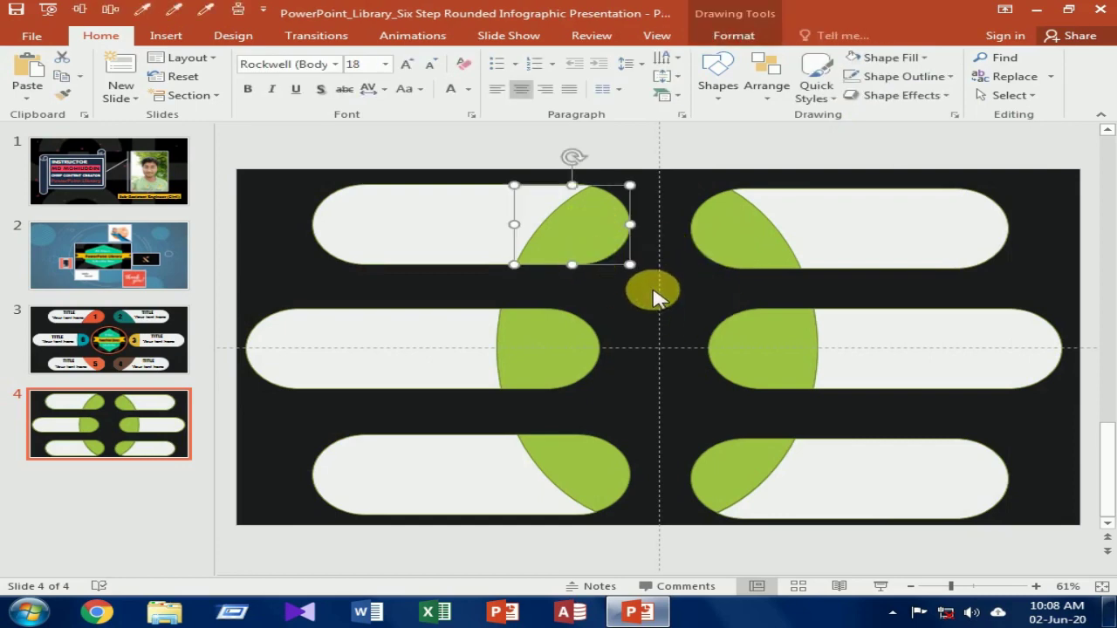
left_click(887, 58)
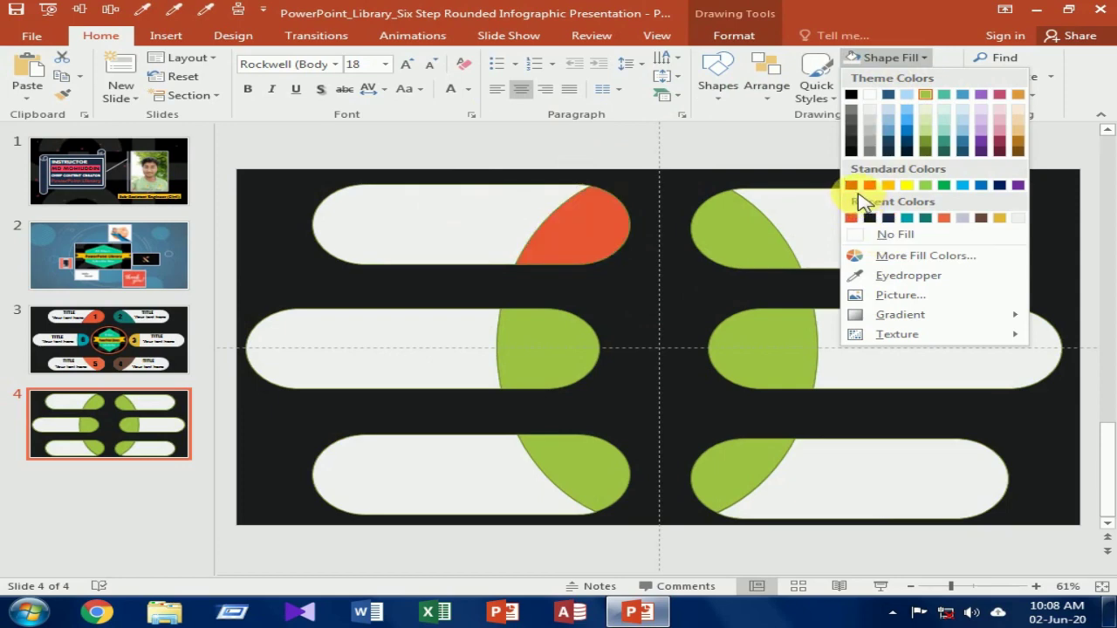
left_click(847, 217)
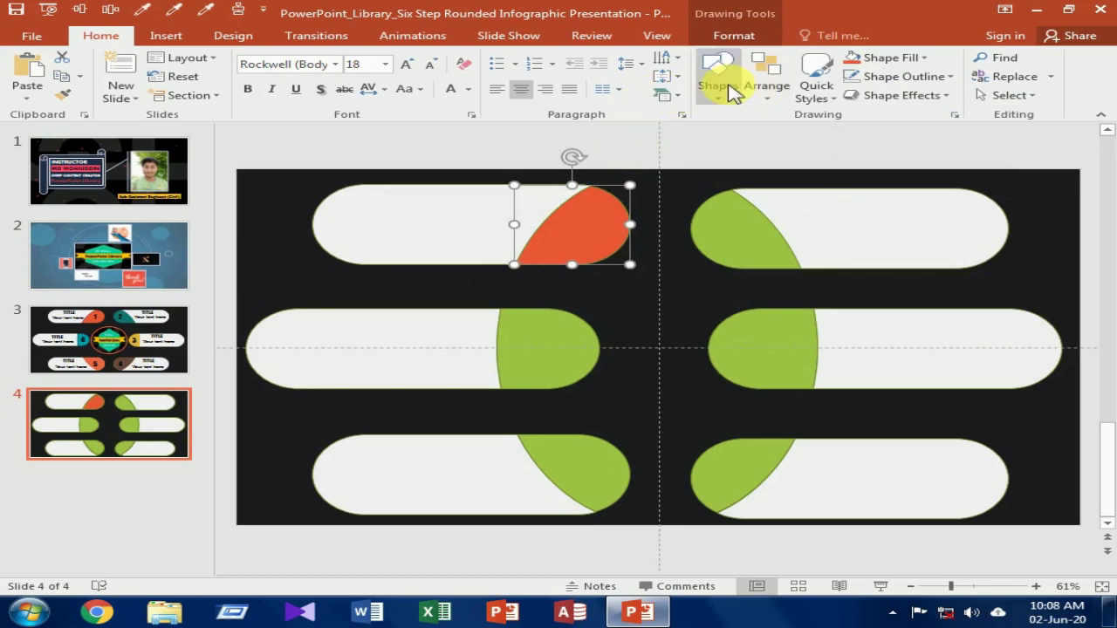
Step: Set the orange end arc to No Outline
left_click(917, 76)
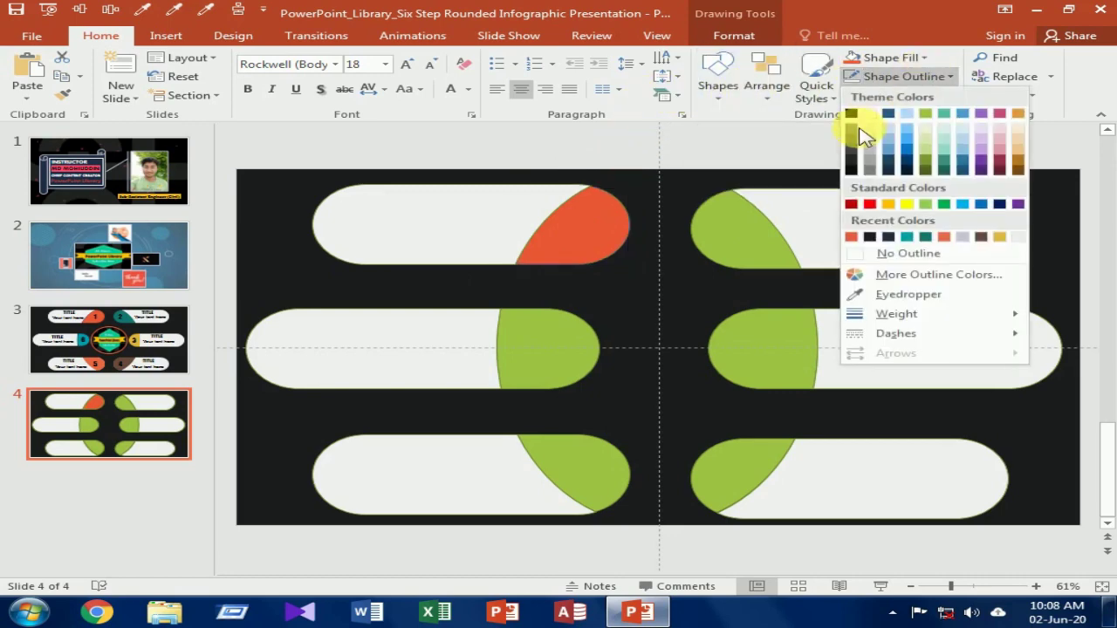
left_click(892, 254)
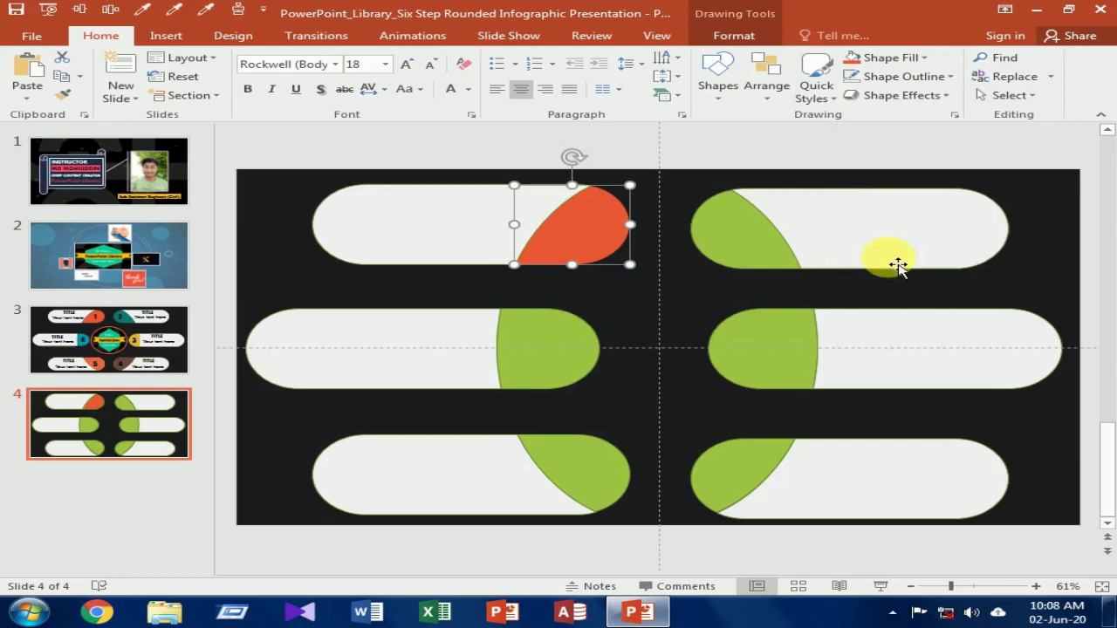
left_click(773, 253)
left_click(318, 288)
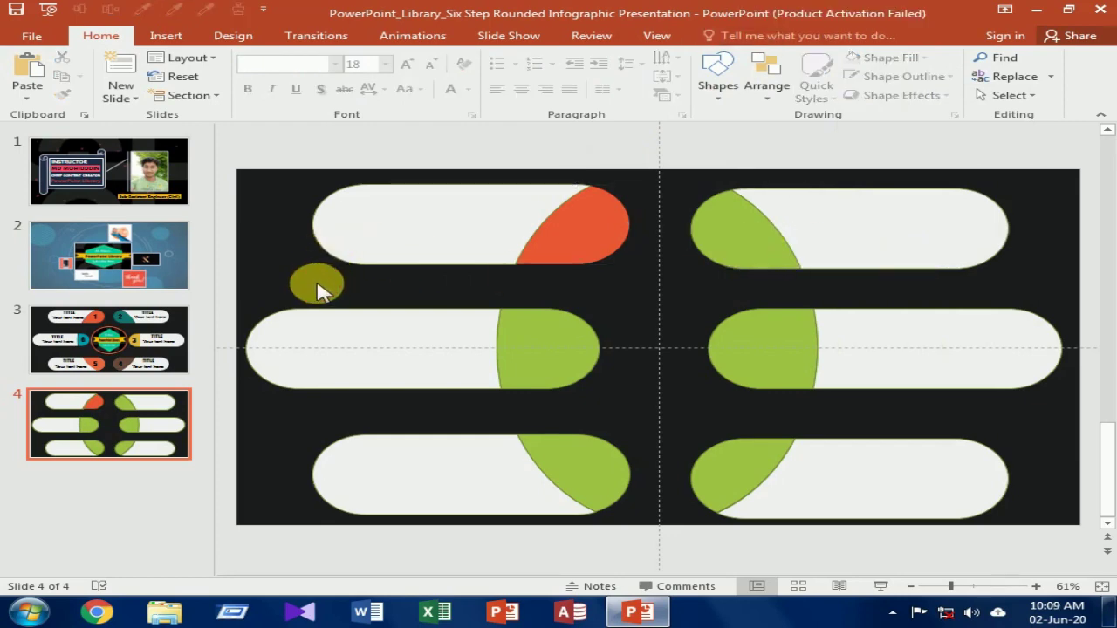
Step: Select every shape with Ctrl+A and set all pill pieces to No Outline
key("ctrl+a")
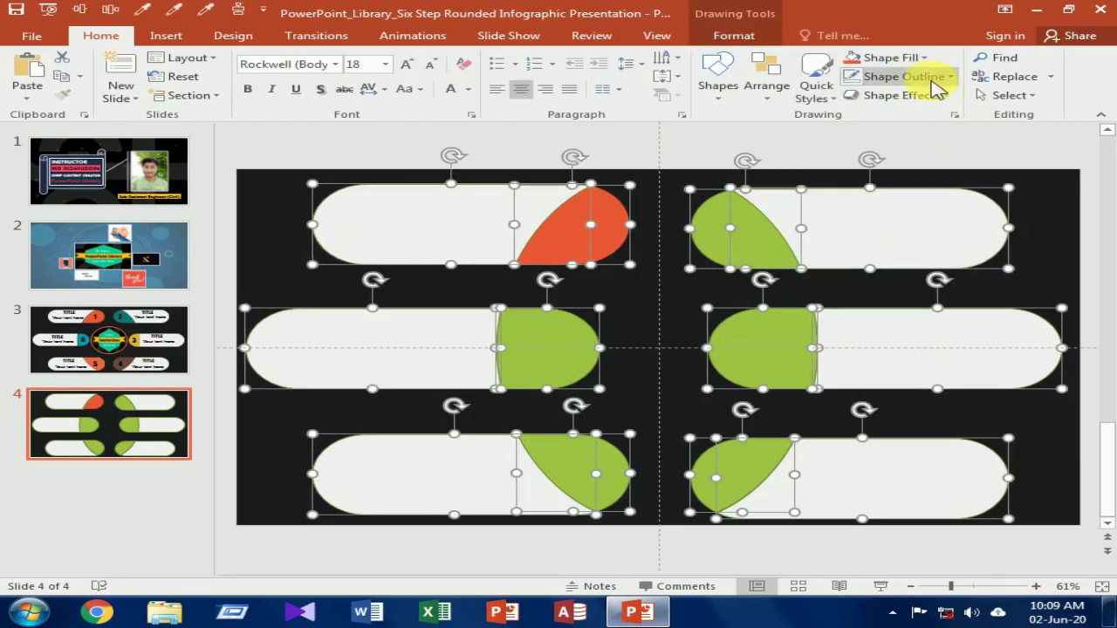
left_click(937, 79)
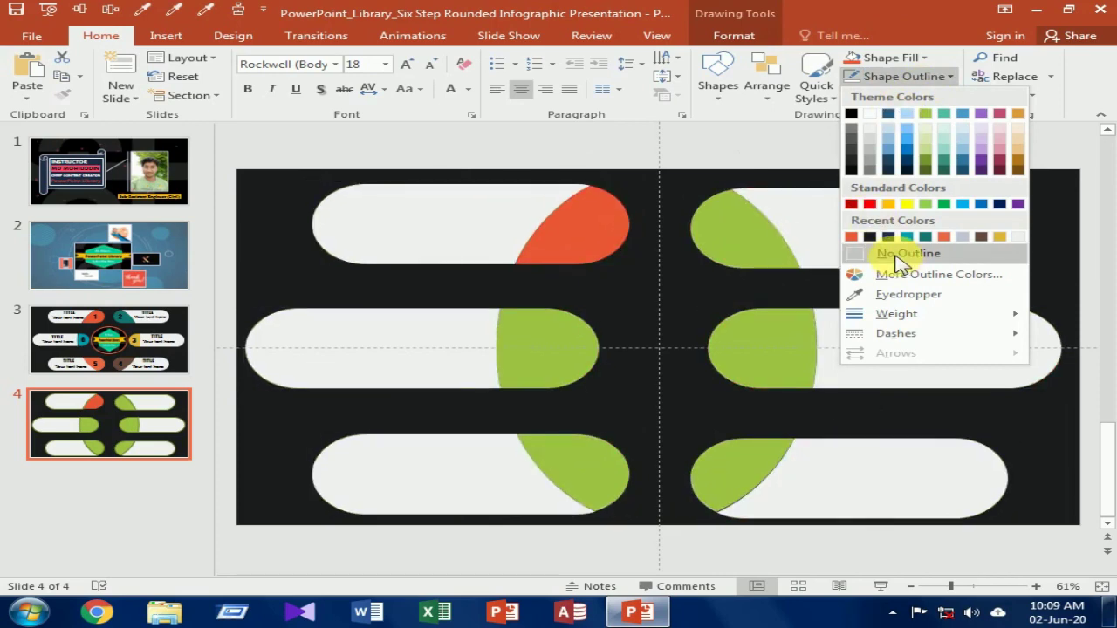
left_click(899, 254)
left_click(284, 236)
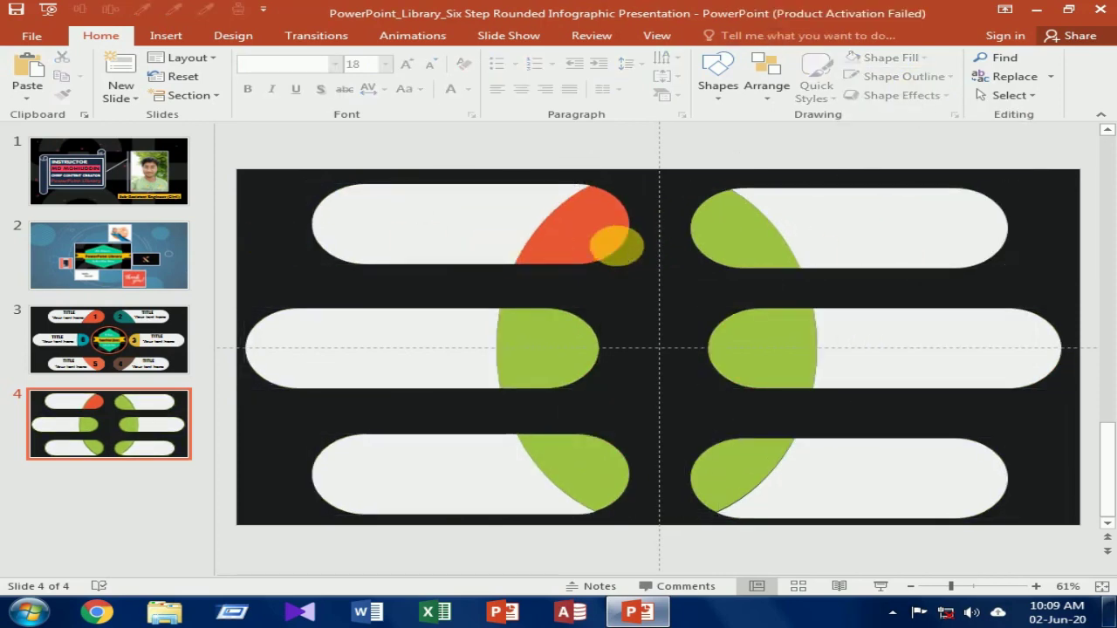
left_click(603, 231)
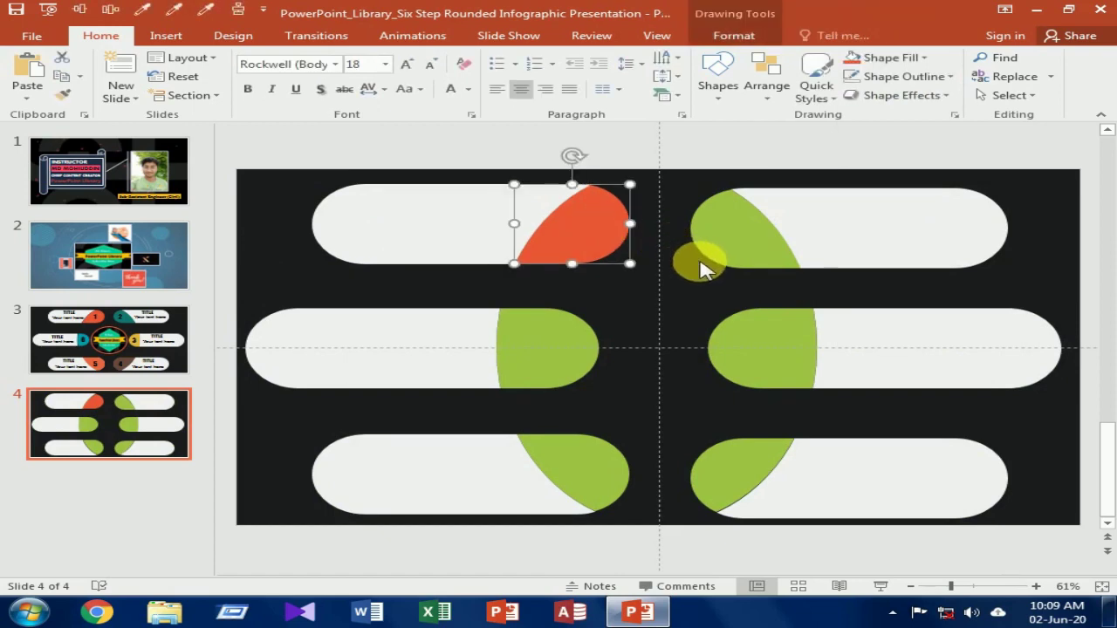
Step: Fill the top-right end arc dark teal and the middle-right end piece gold
left_click(761, 248)
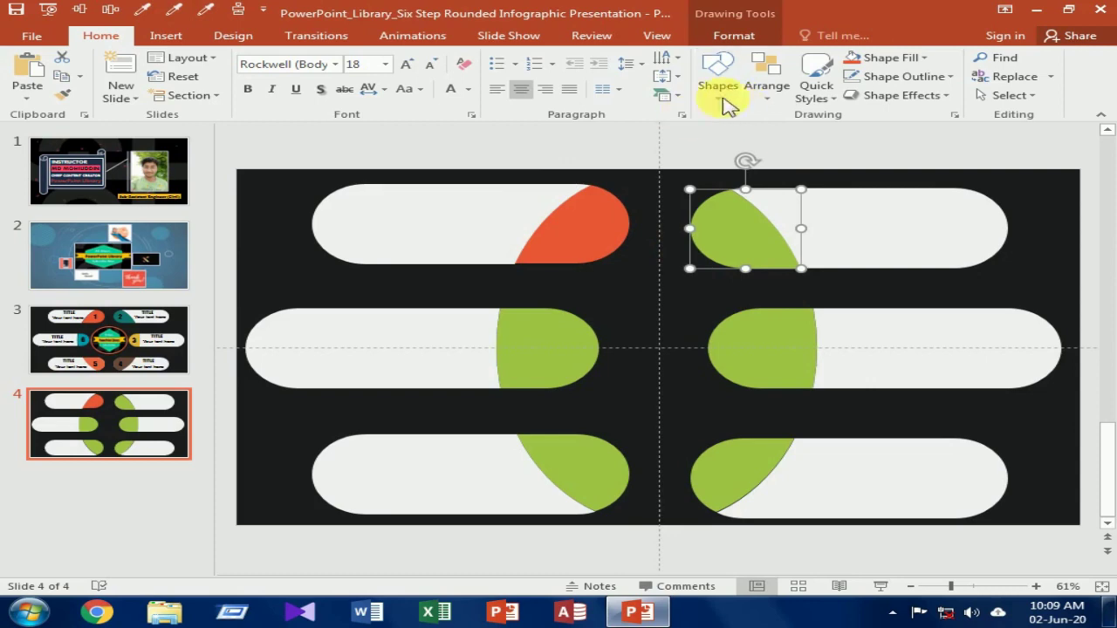
left_click(894, 59)
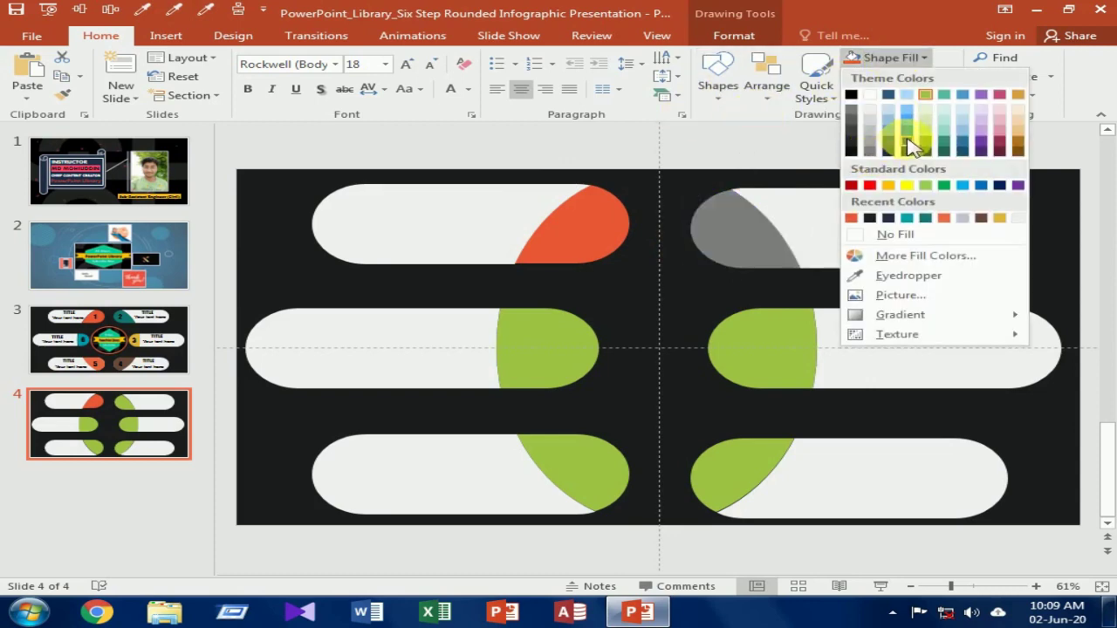
left_click(908, 218)
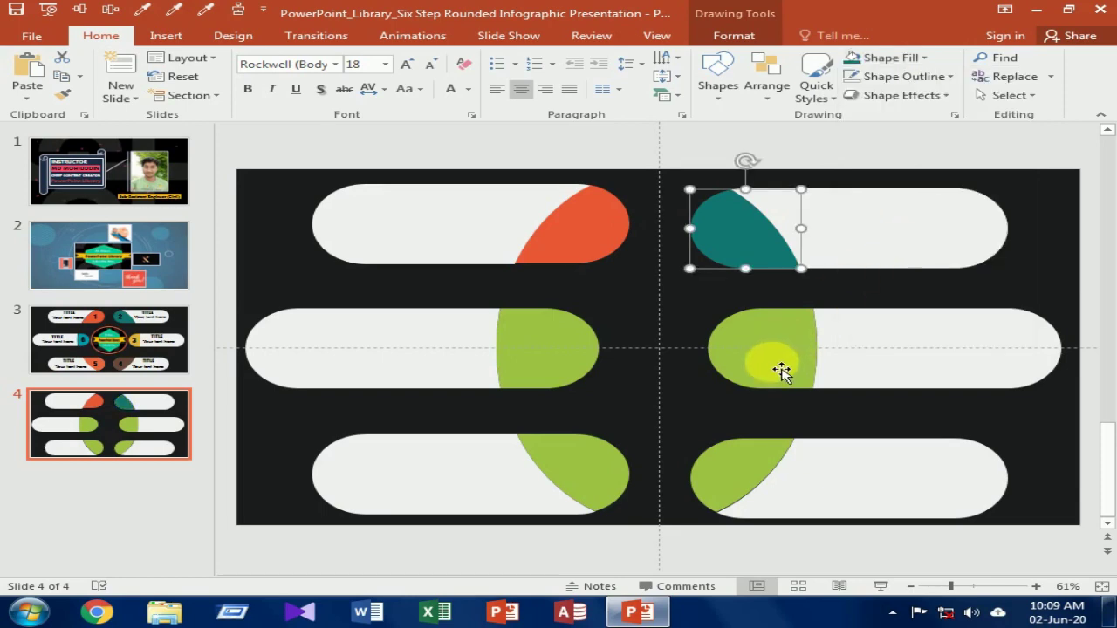
left_click(781, 371)
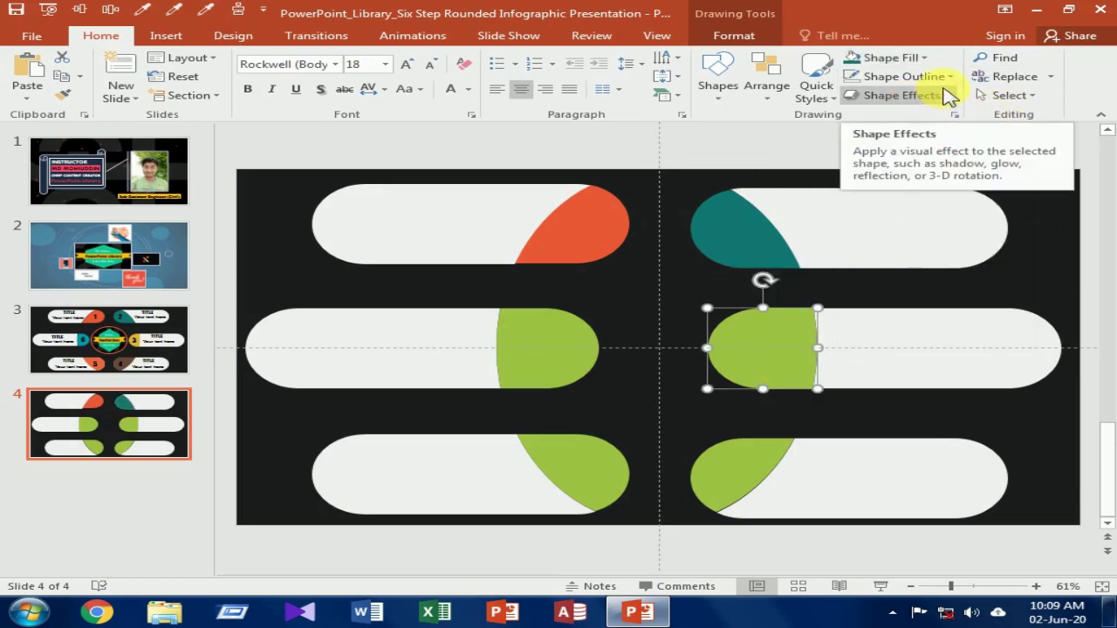
left_click(912, 59)
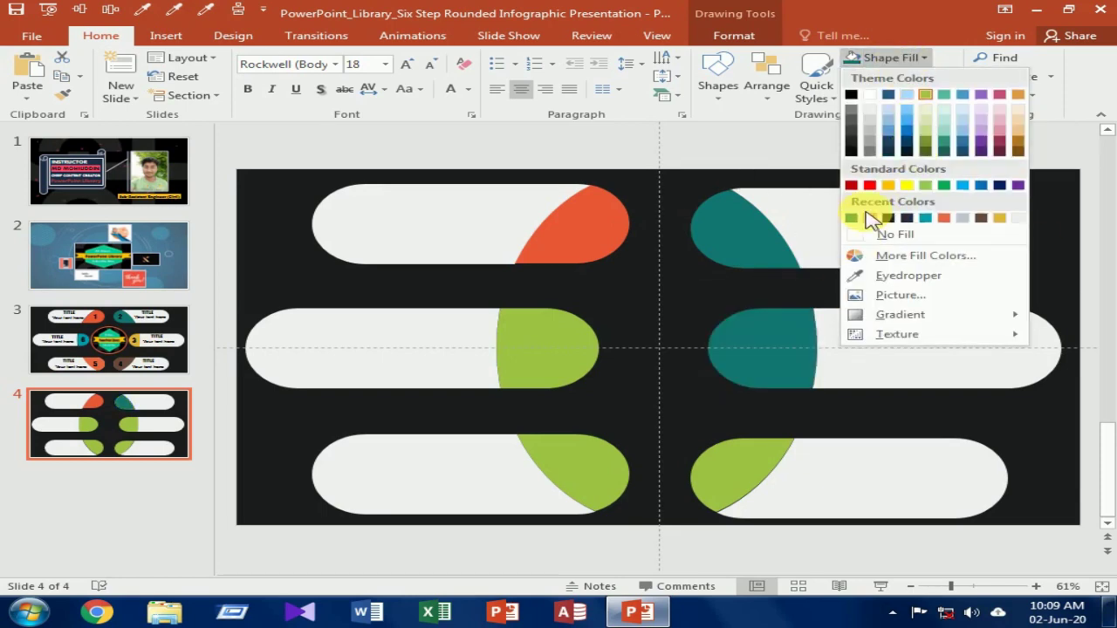
left_click(1004, 221)
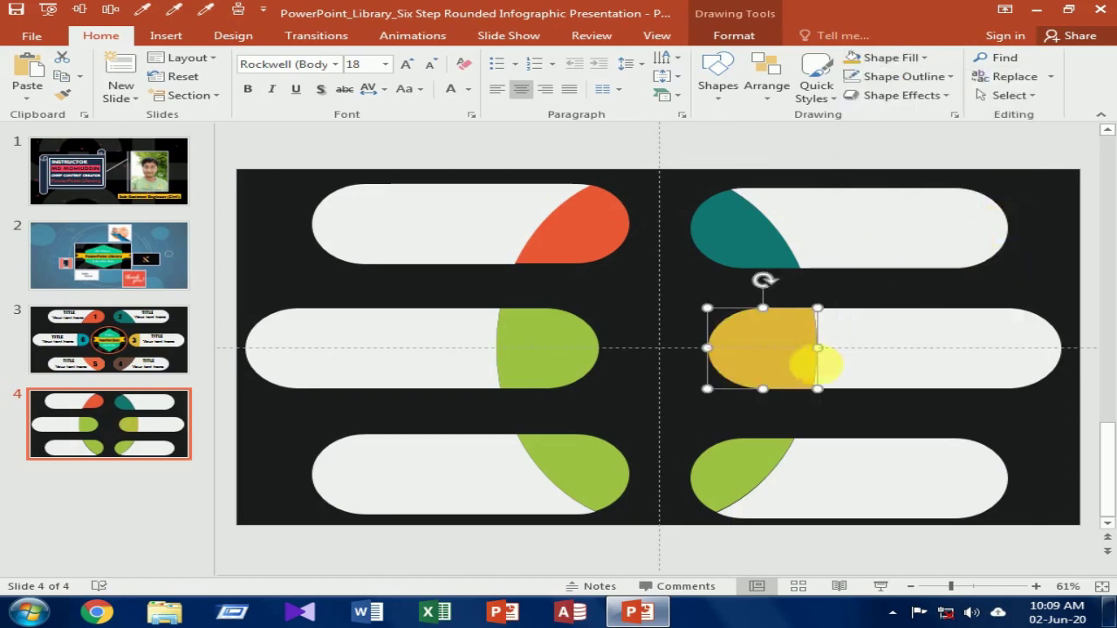
Step: Fill the bottom-right end arc brown and the bottom-left end arc orange
left_click(730, 485)
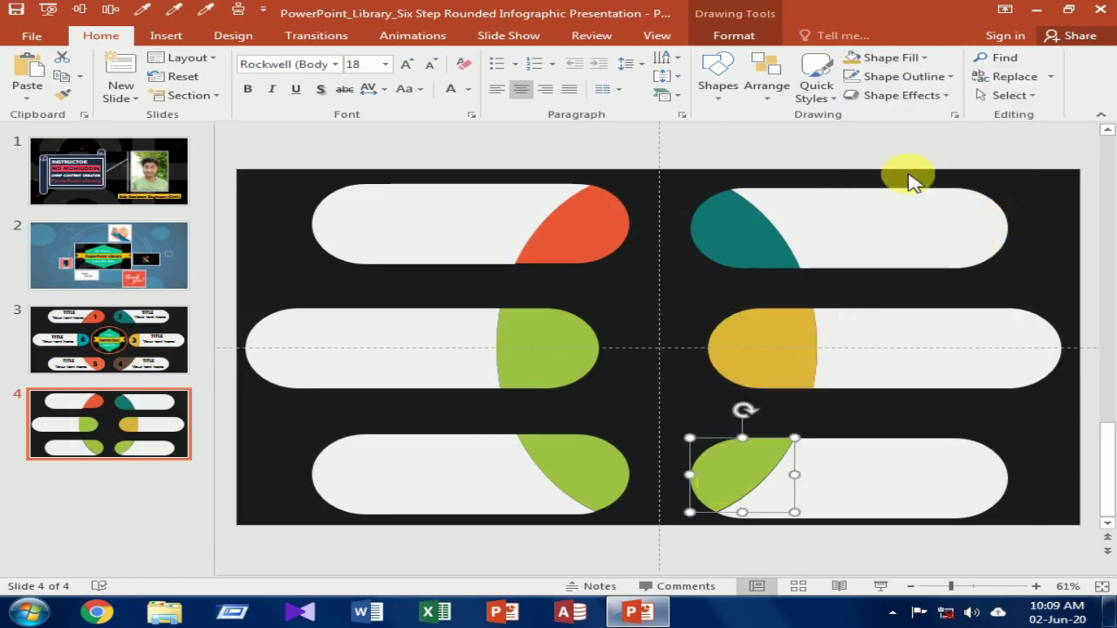
left_click(951, 79)
left_click(916, 57)
left_click(917, 58)
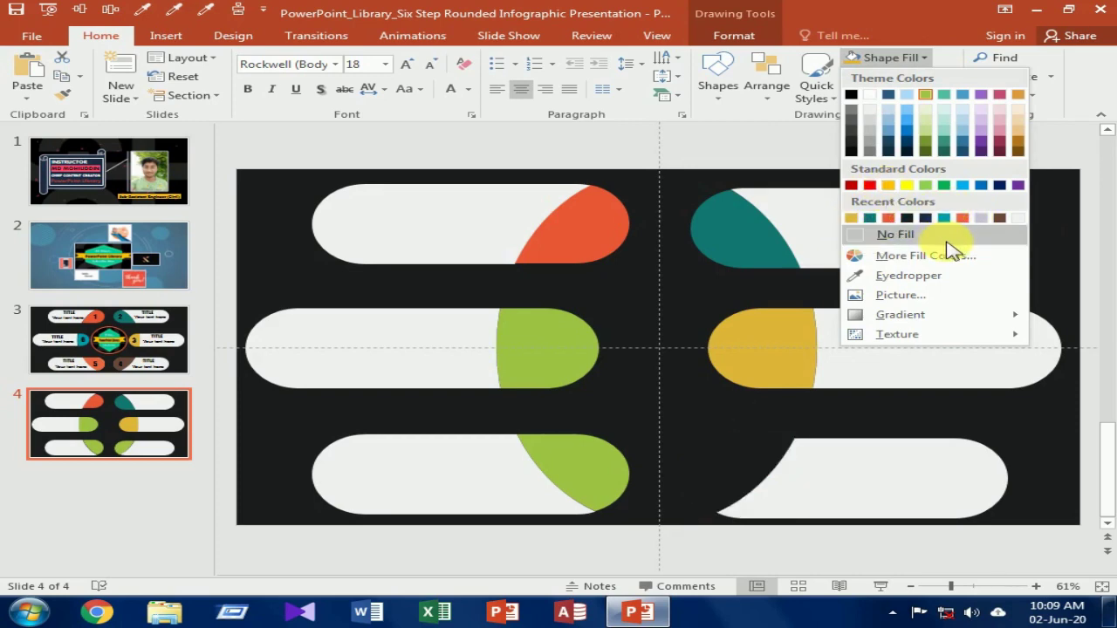
left_click(1000, 218)
left_click(615, 469)
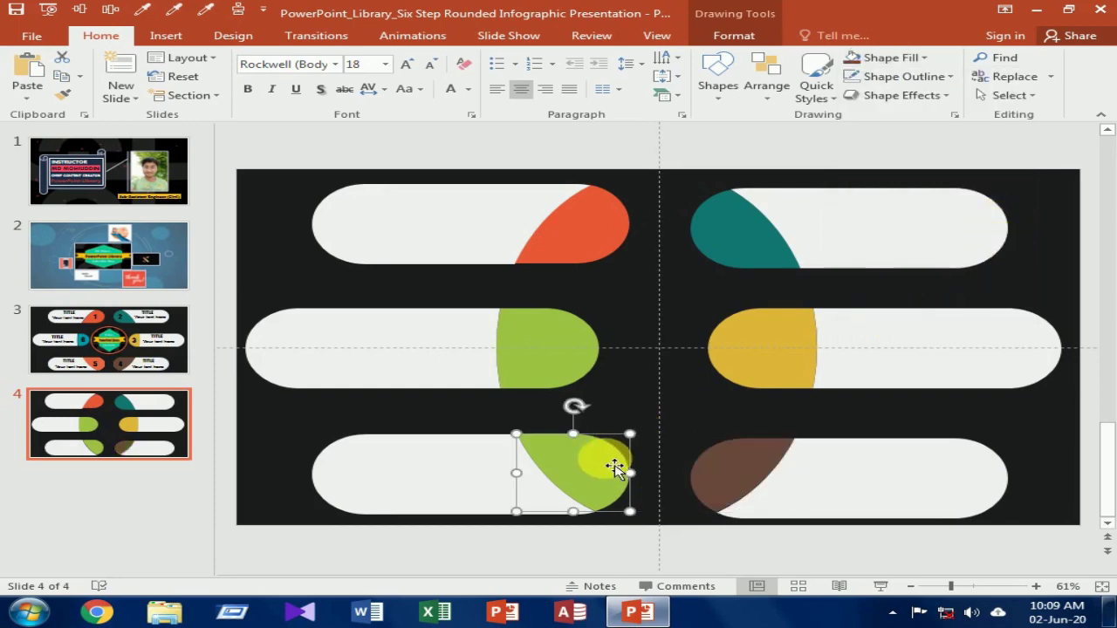
left_click(770, 85)
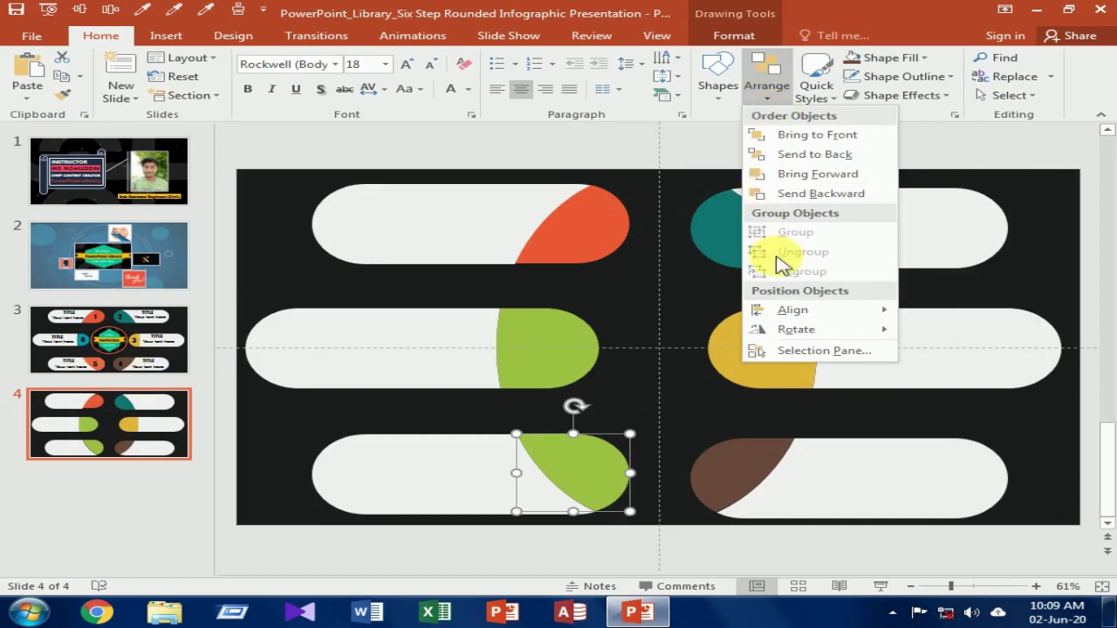
left_click(927, 54)
left_click(913, 57)
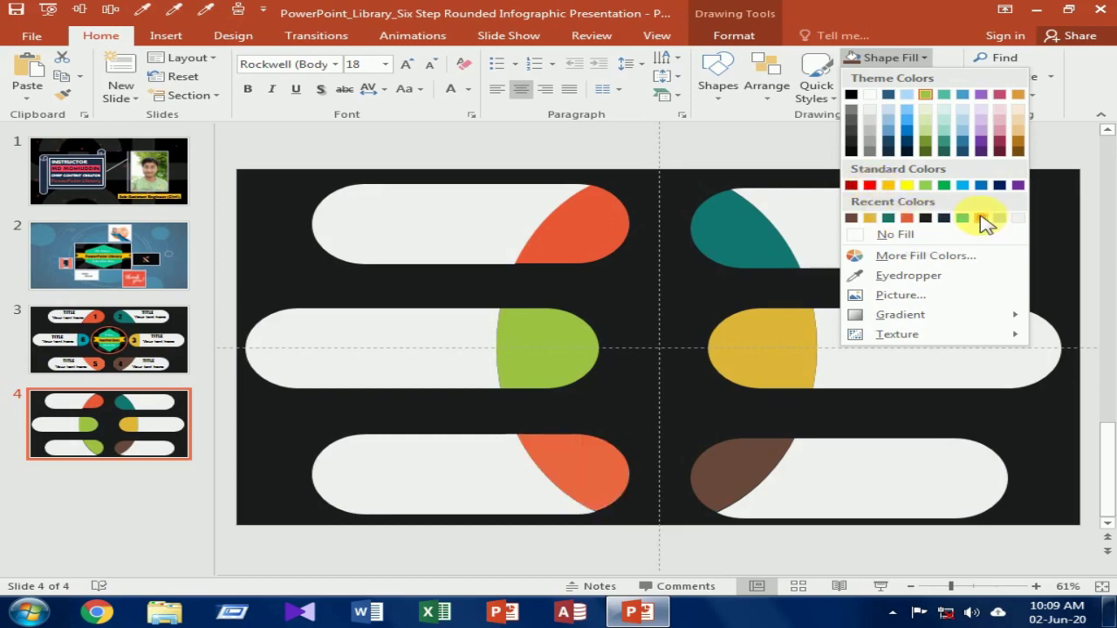
left_click(981, 219)
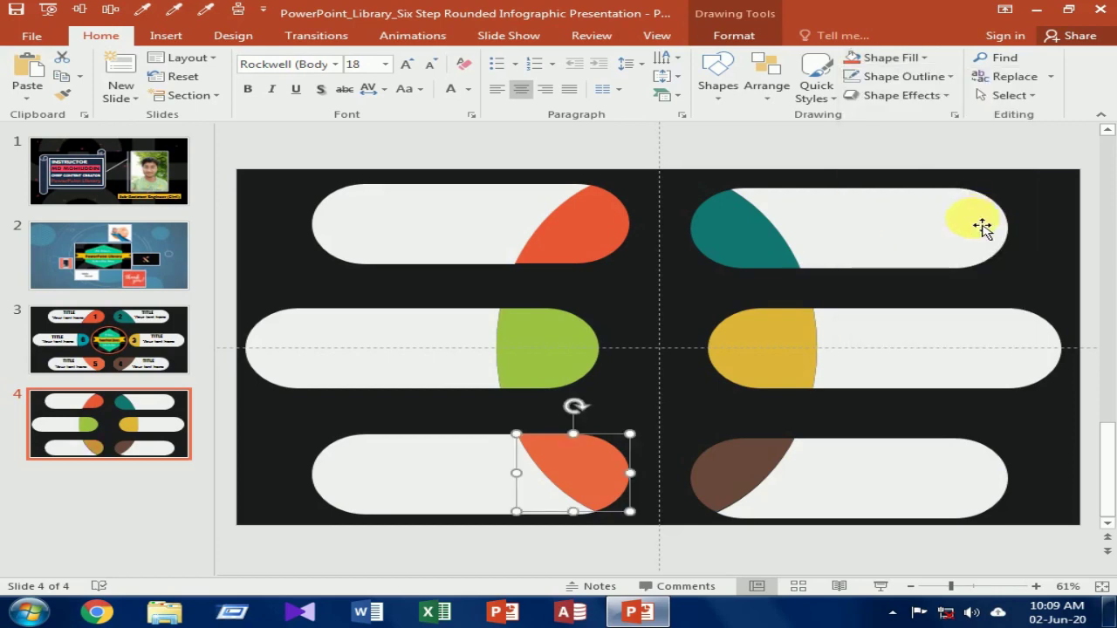
Step: Give the middle-left pill's green half-circle a teal-blue fill
left_click(576, 348)
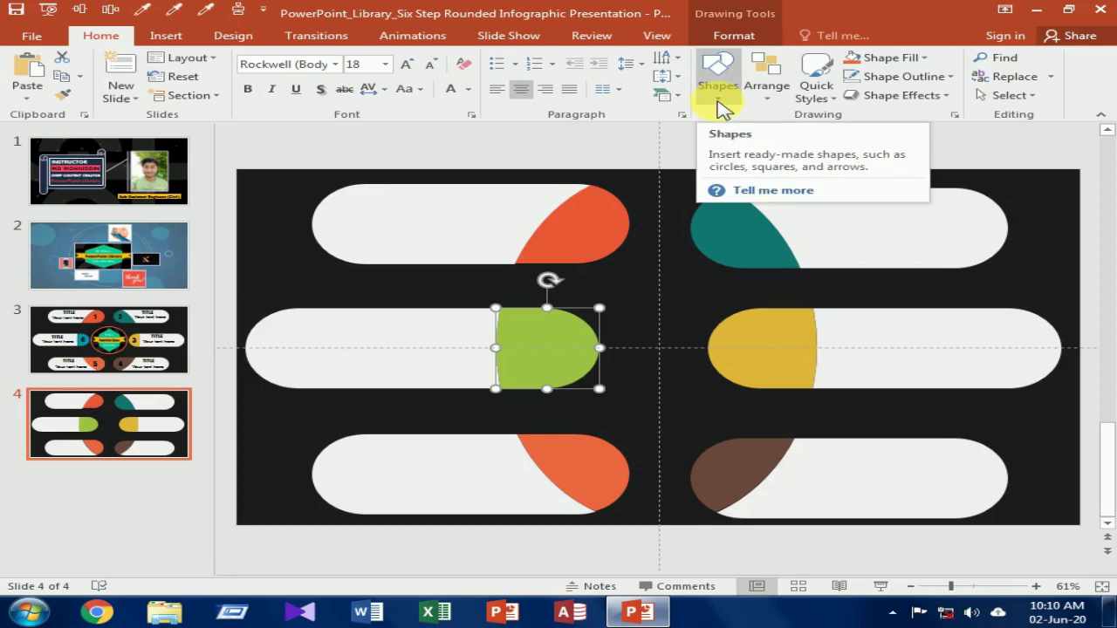
left_click(892, 56)
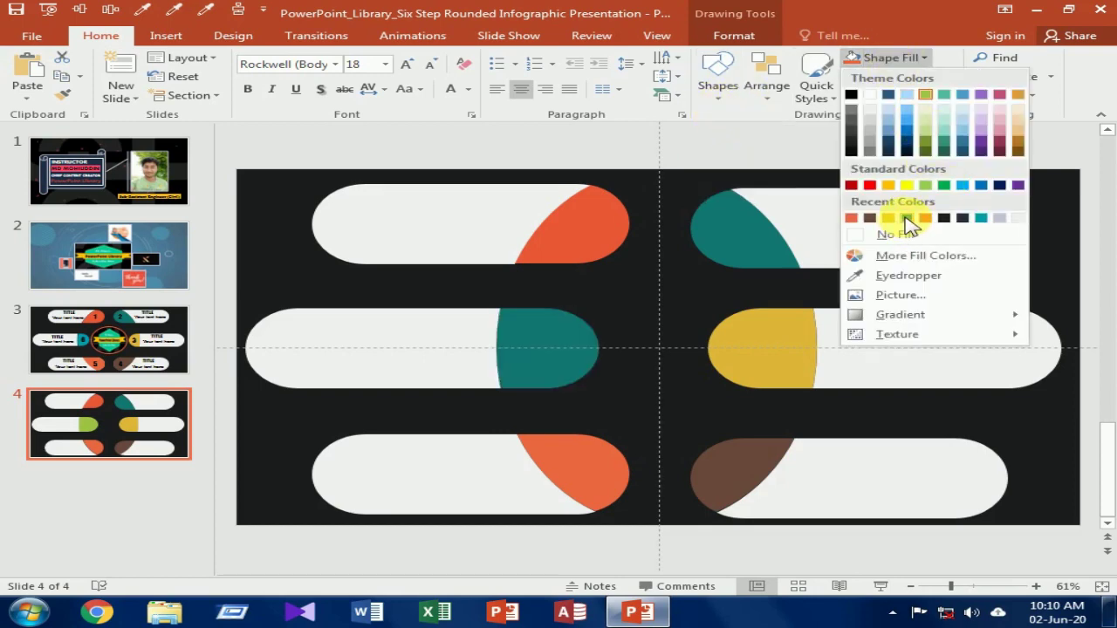
left_click(907, 218)
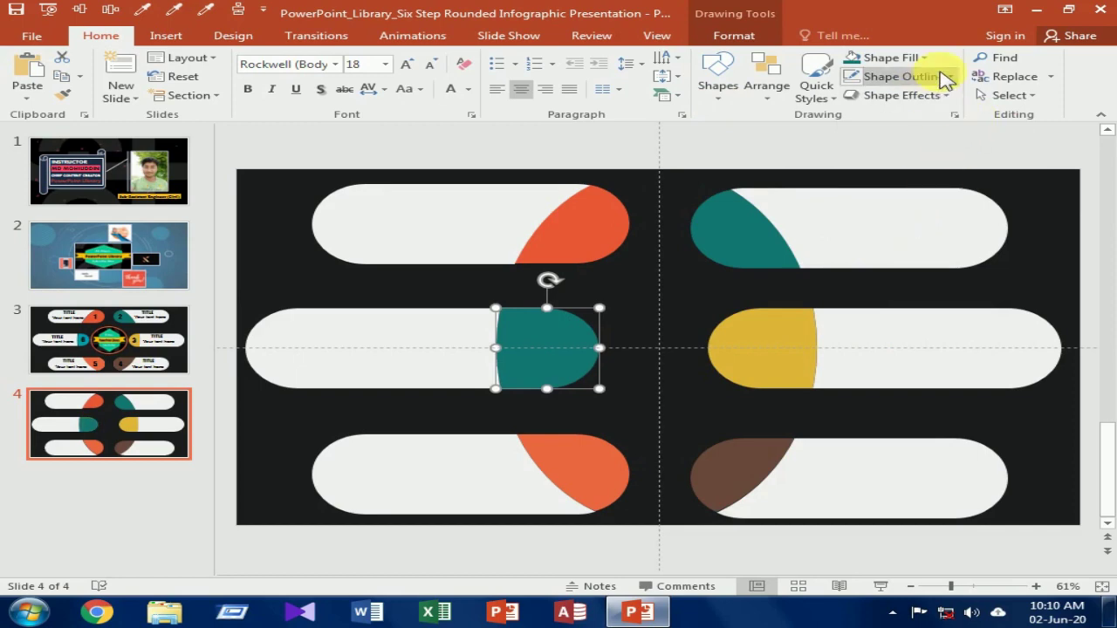
left_click(917, 58)
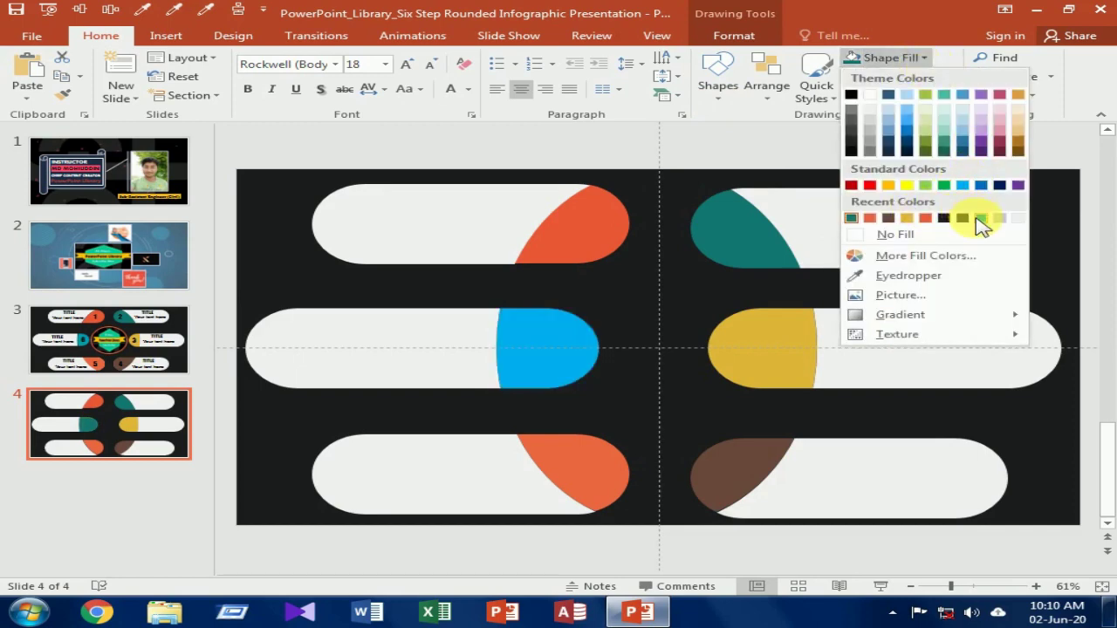
left_click(979, 220)
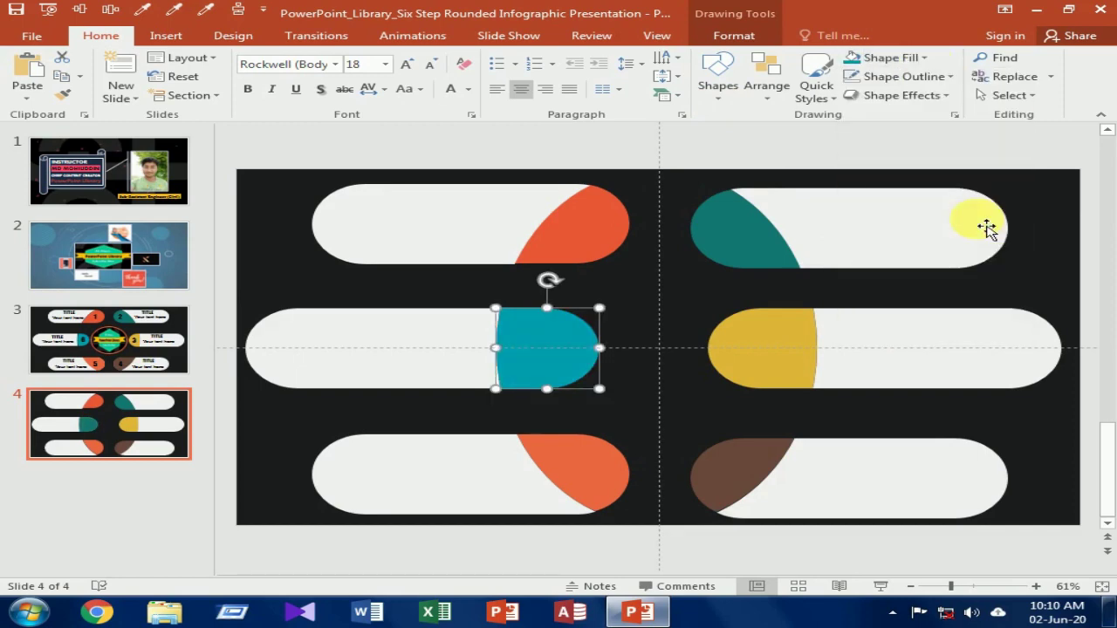
left_click(680, 285)
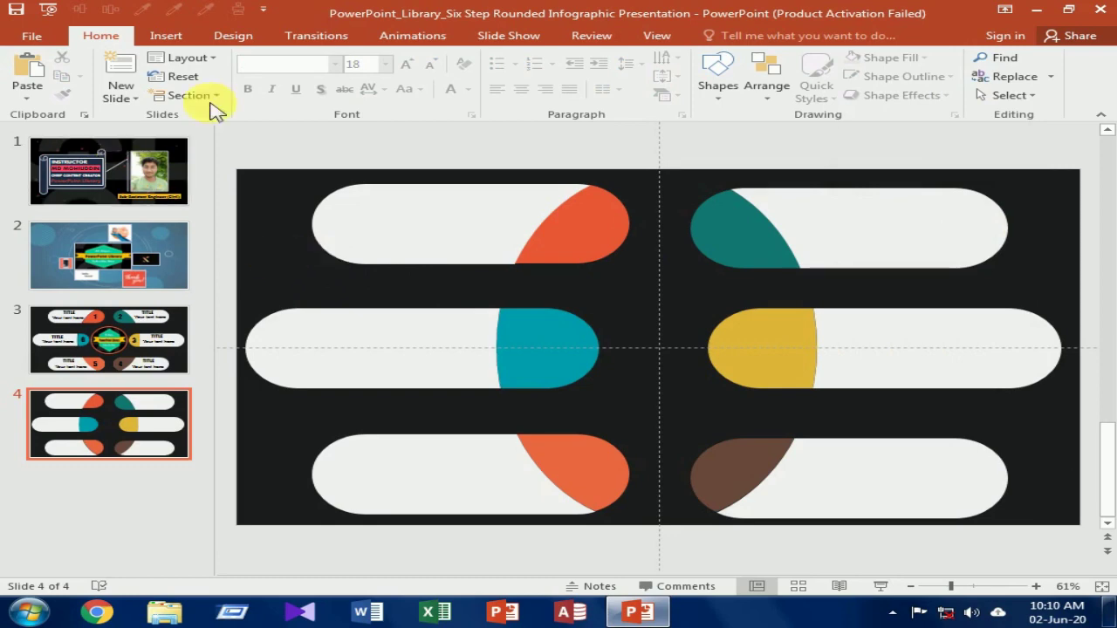
Step: Insert a plain WordArt 'Your text here' box and format it at 30 pt in black
left_click(174, 37)
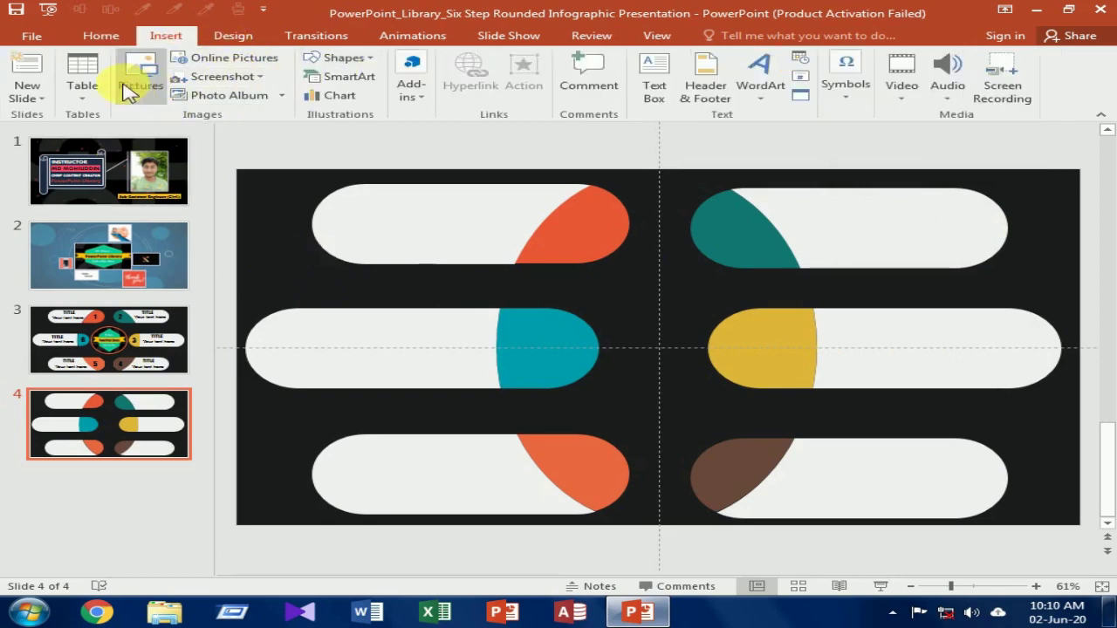
left_click(764, 83)
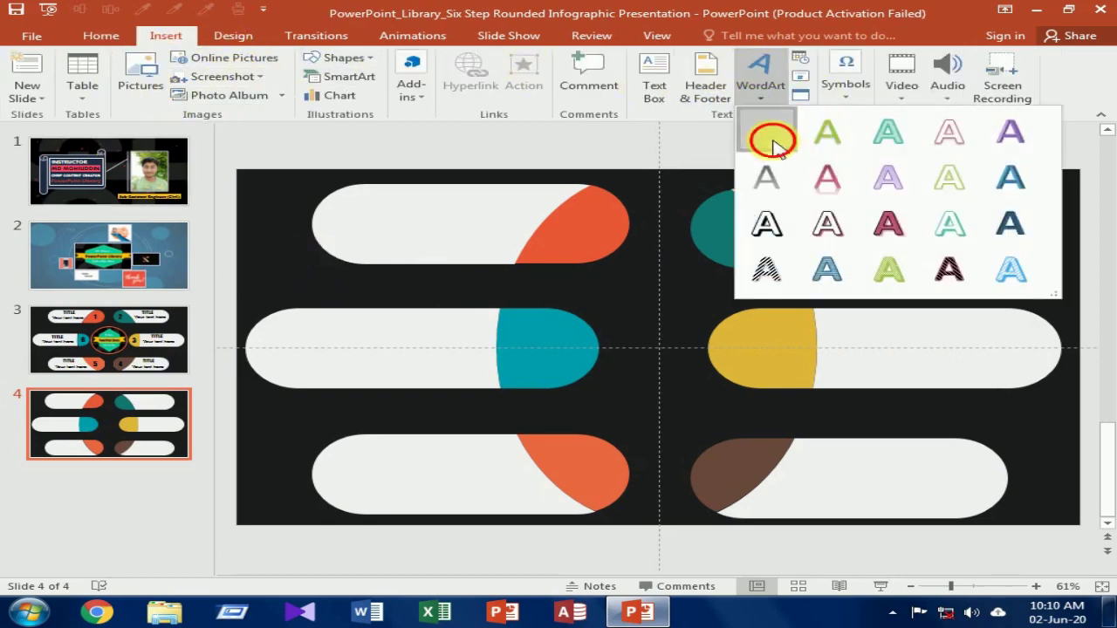
left_click(768, 140)
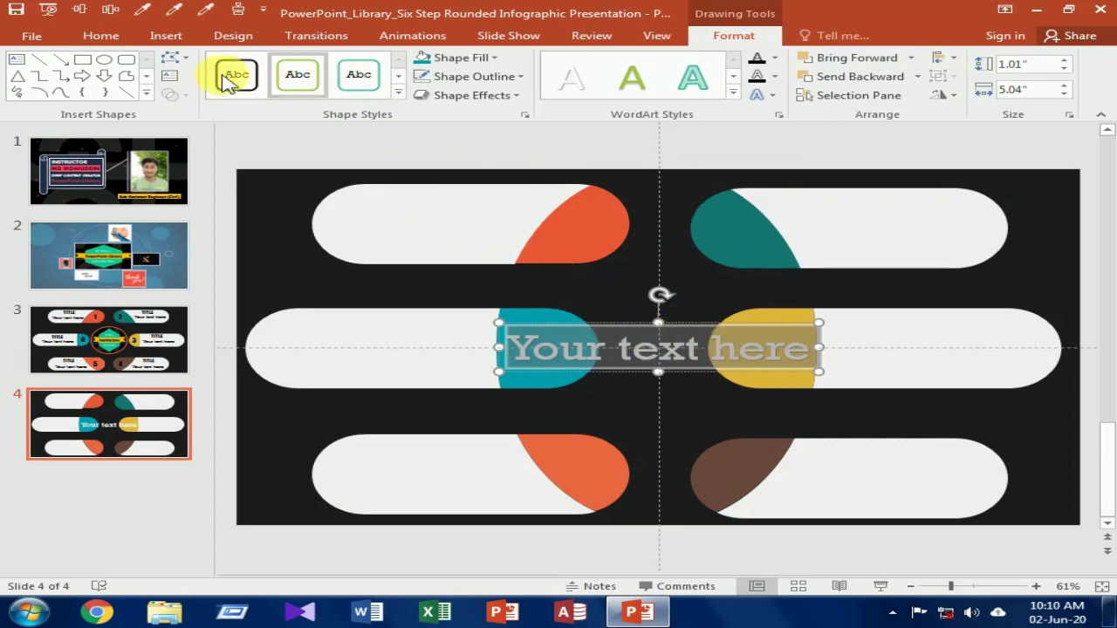
left_click(103, 34)
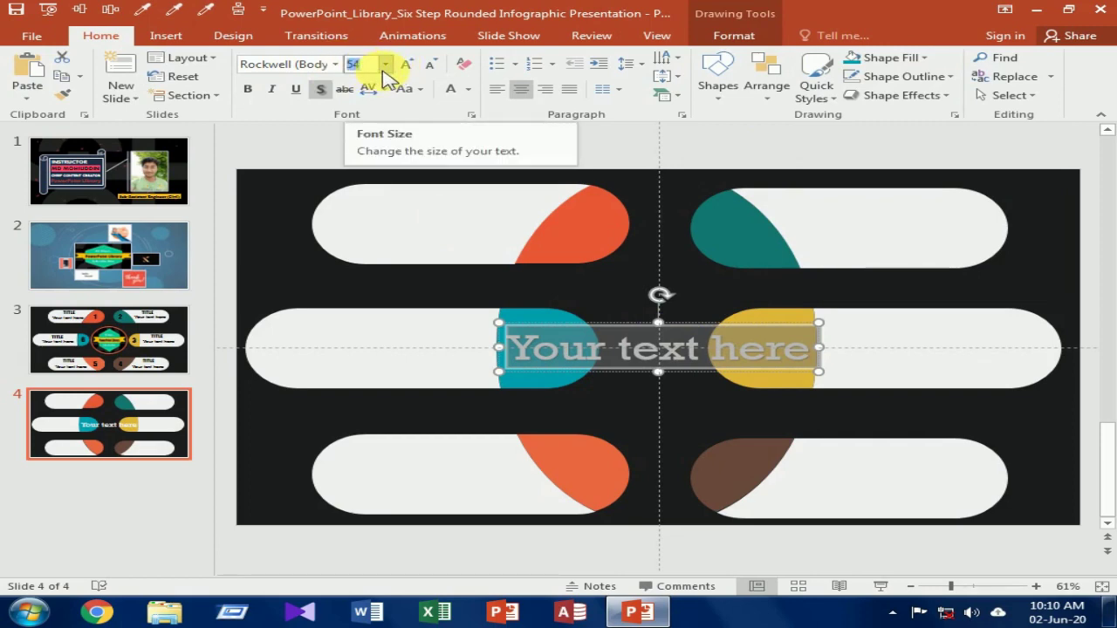
type("30")
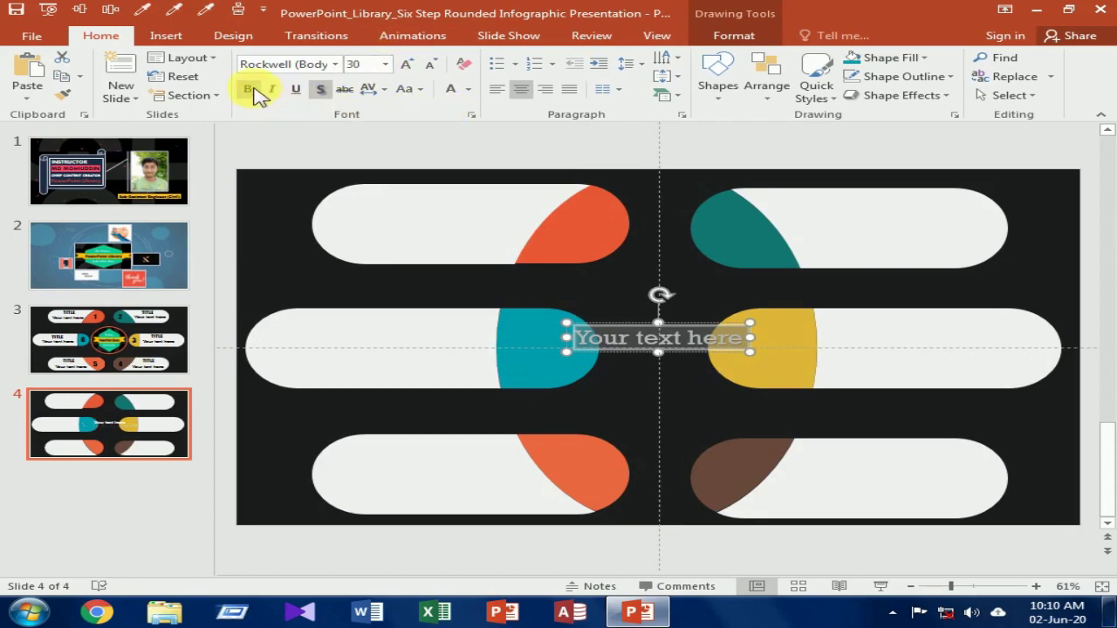
left_click(469, 89)
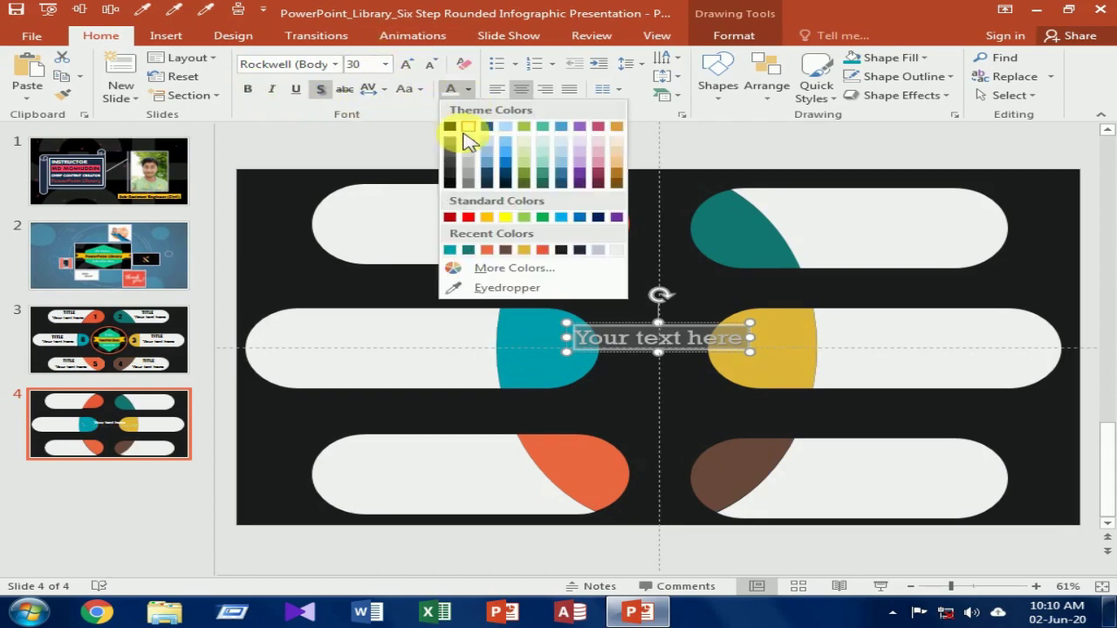
left_click(458, 129)
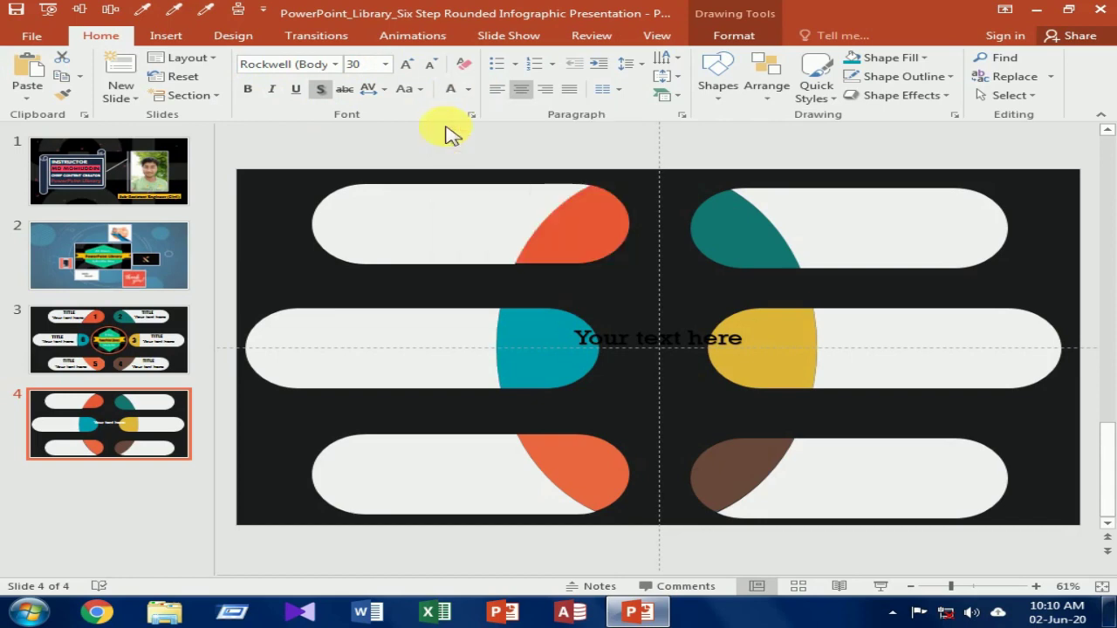
left_click(643, 328)
Step: Move the label onto the top-left pill and place a copy in the top-right pill
left_click_drag(643, 332, 422, 230)
left_click(421, 231)
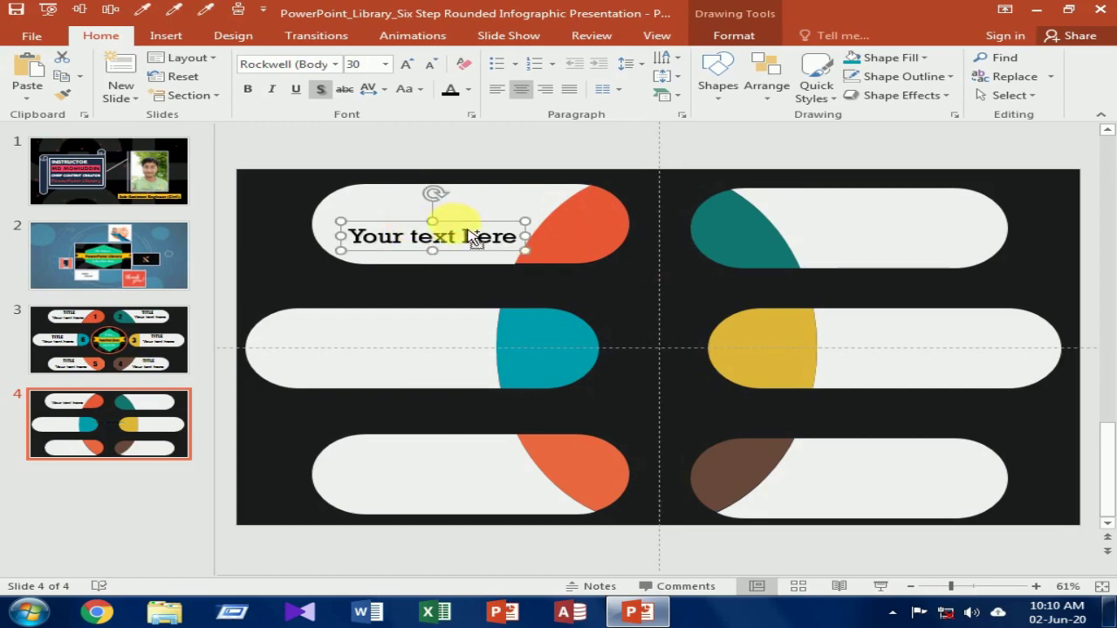
left_click_drag(472, 237, 496, 249)
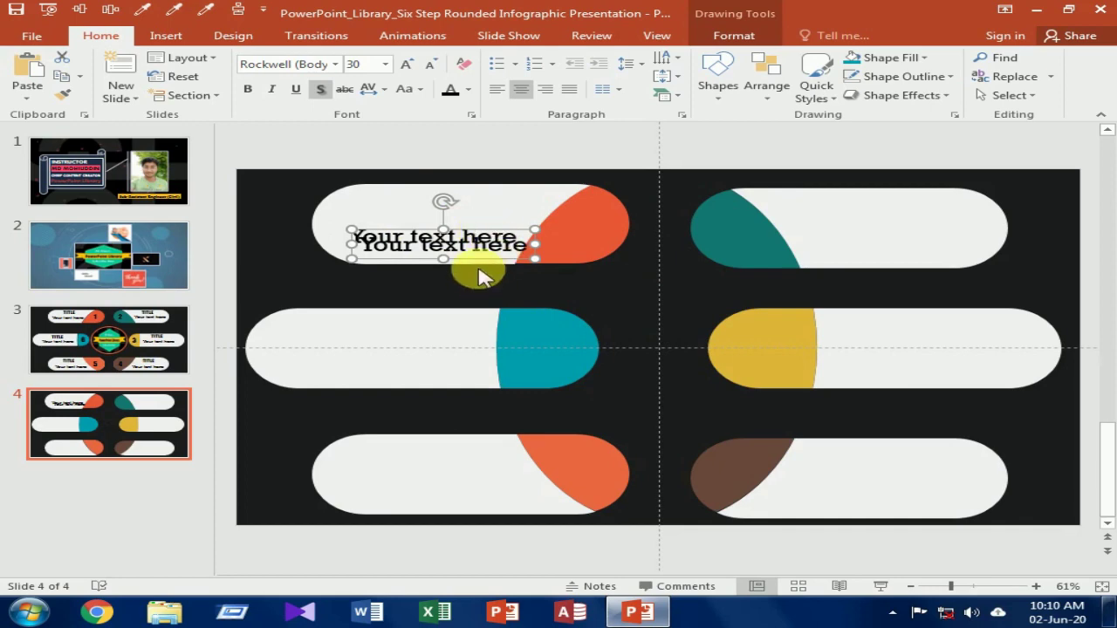
left_click_drag(483, 270, 923, 262)
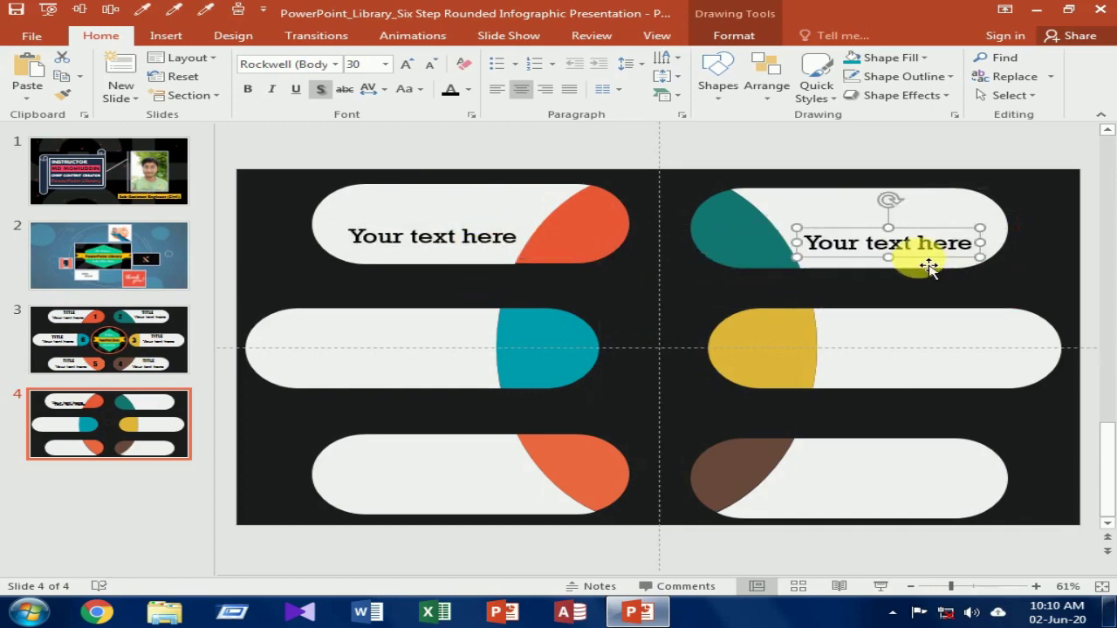
Step: Copy both top labels down into the two bottom pills
left_click(460, 243)
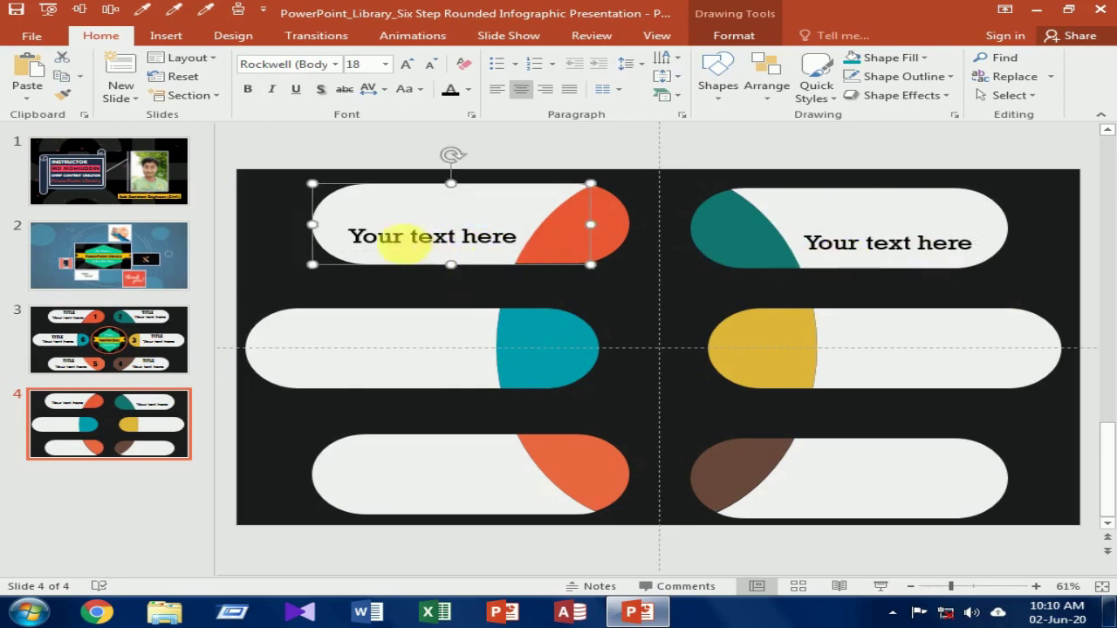
left_click(403, 241)
left_click(499, 256)
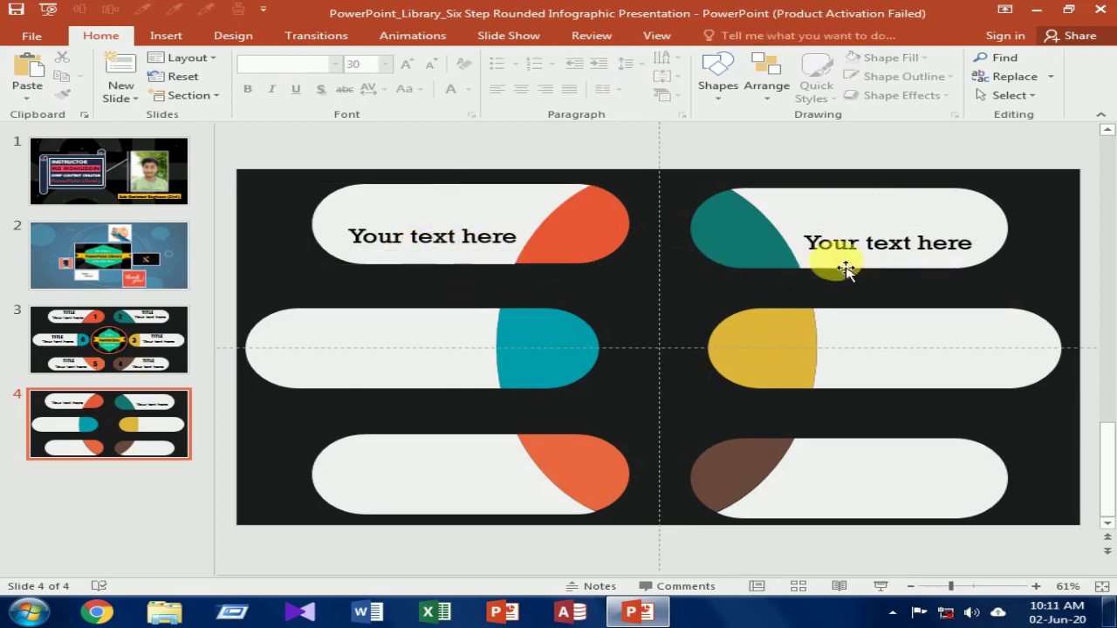
left_click(469, 253)
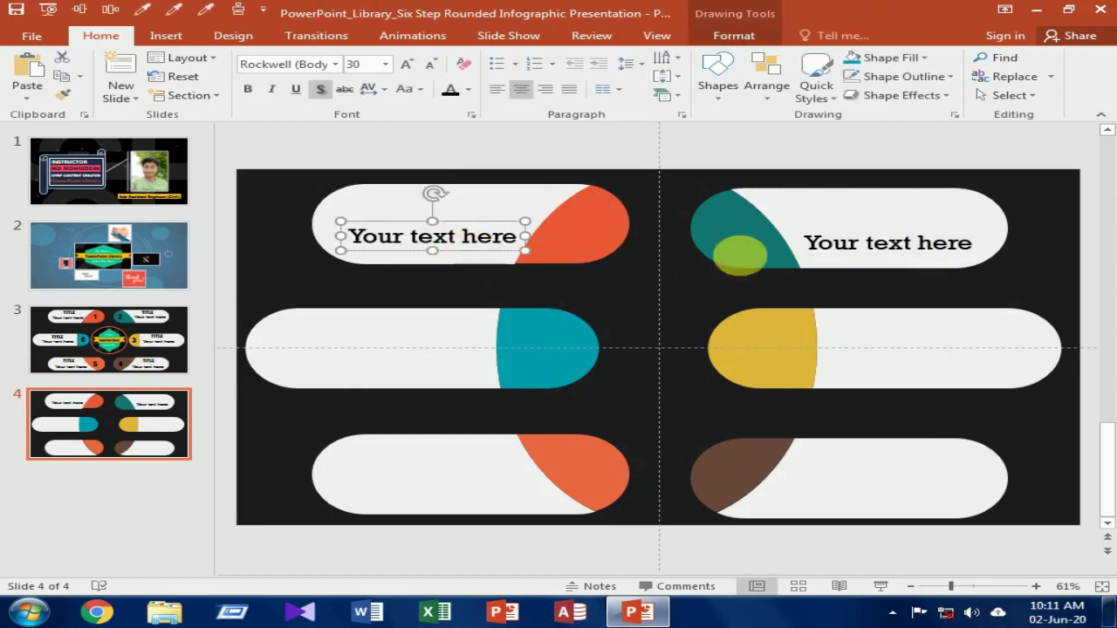
left_click(836, 244, "shift")
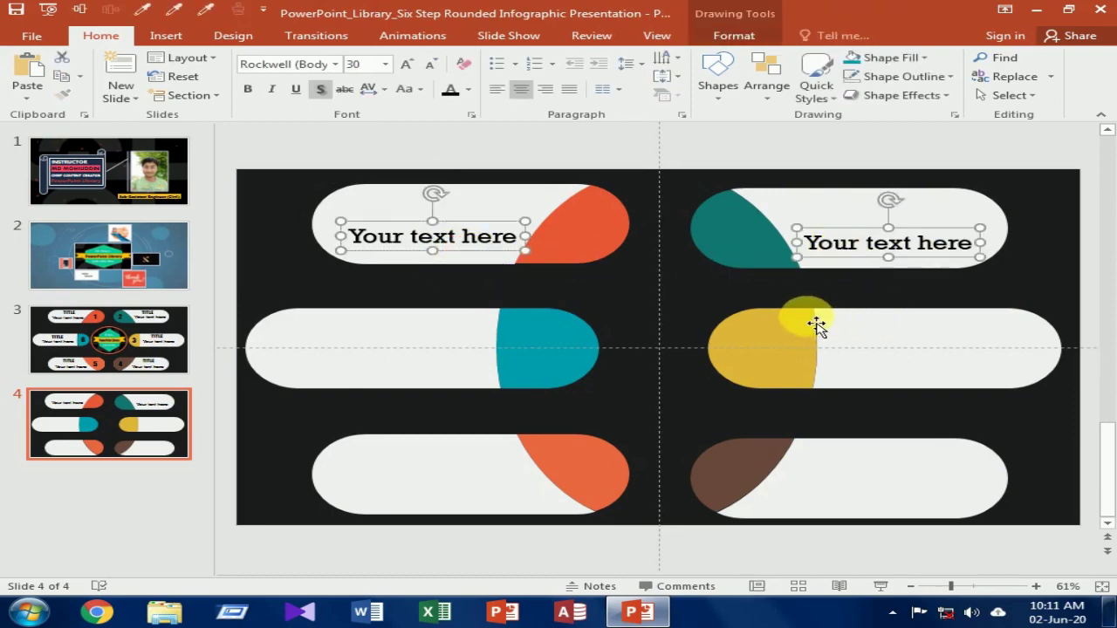
key("ctrl+d")
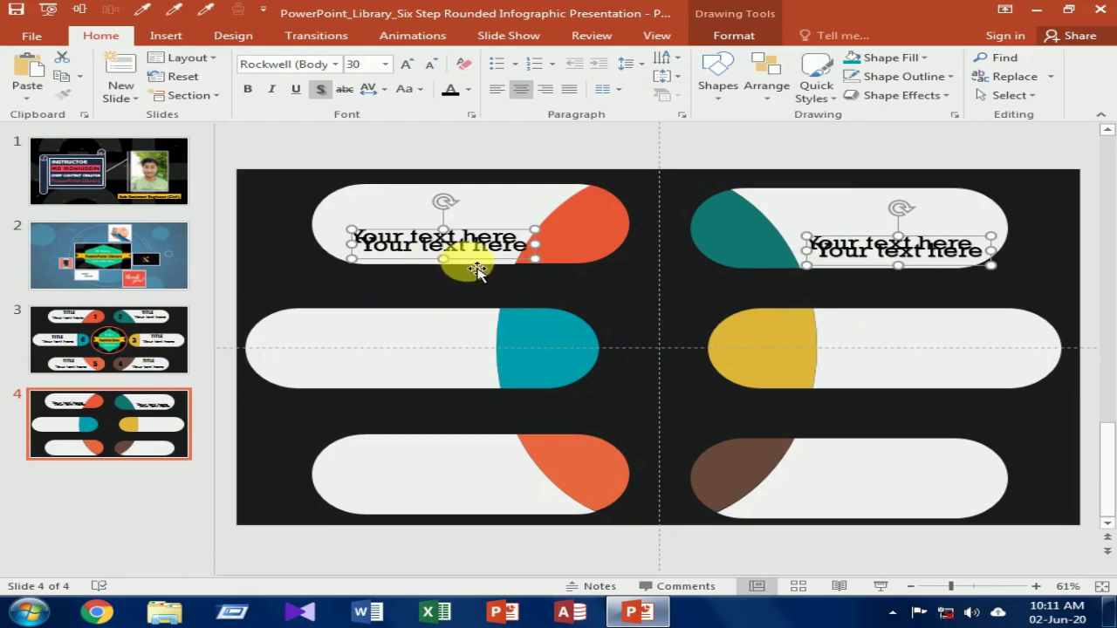
left_click_drag(464, 262, 478, 515)
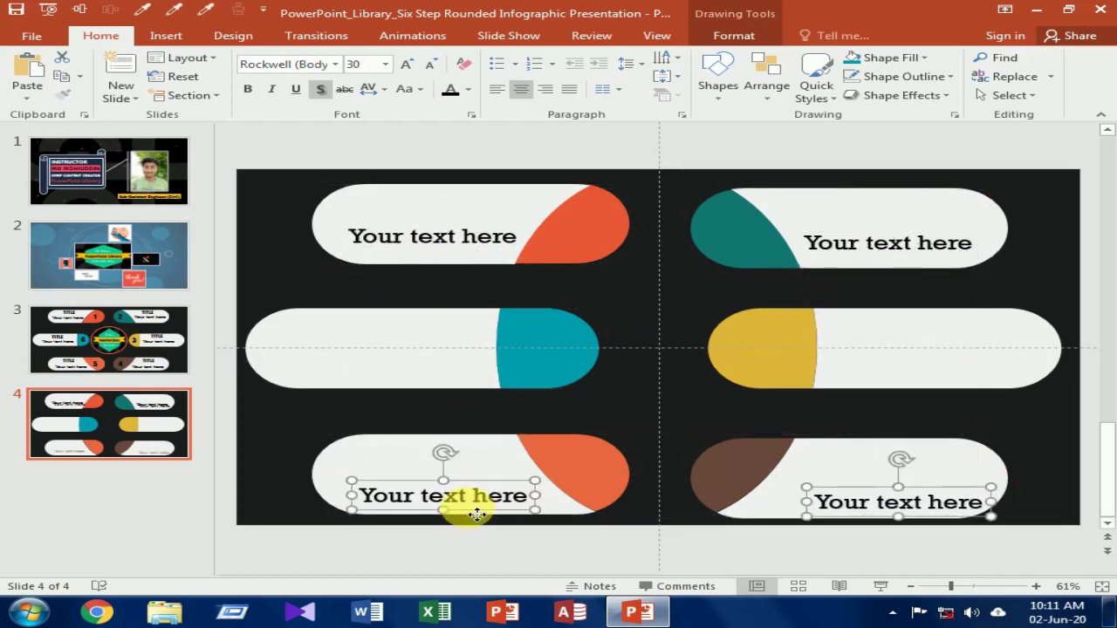
Step: Adjust the positions of the bottom-left and bottom-right labels
left_click(628, 528)
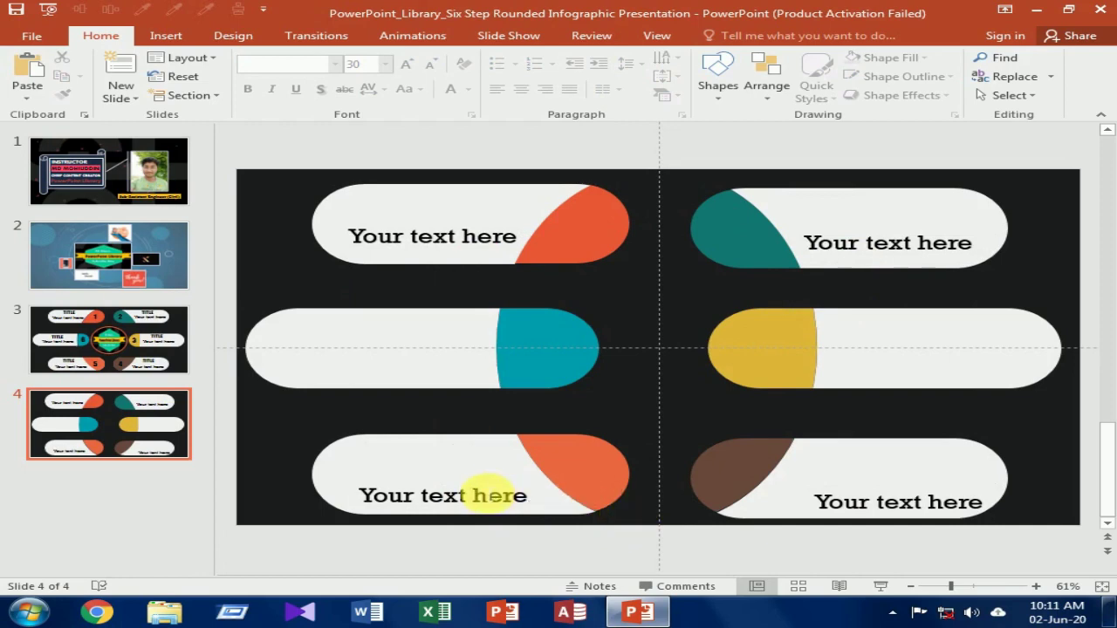
left_click(493, 495)
left_click(836, 501, "shift")
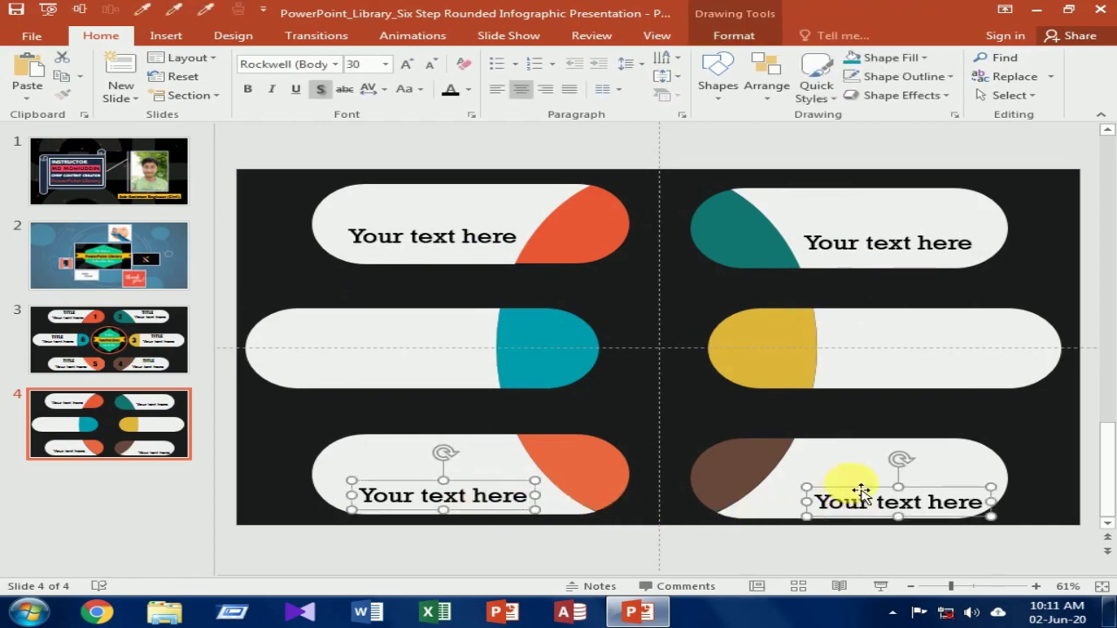
mouse_move(862, 491)
left_mouse_down()
mouse_move(849, 494)
mouse_move(870, 494)
left_mouse_up()
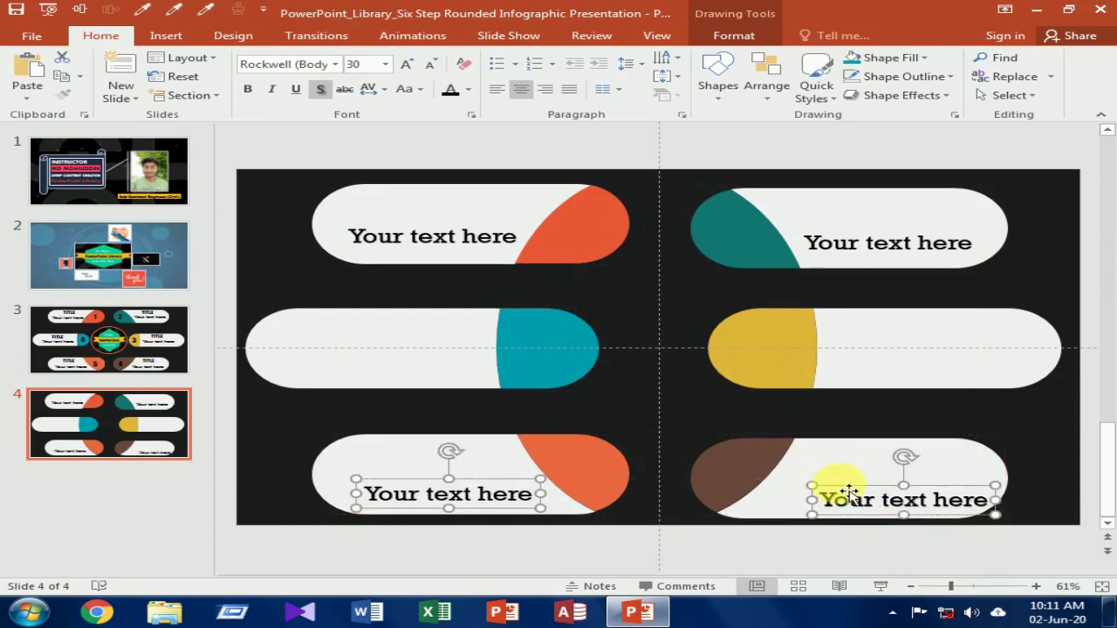
left_click(860, 498)
left_click_drag(879, 495, 843, 491)
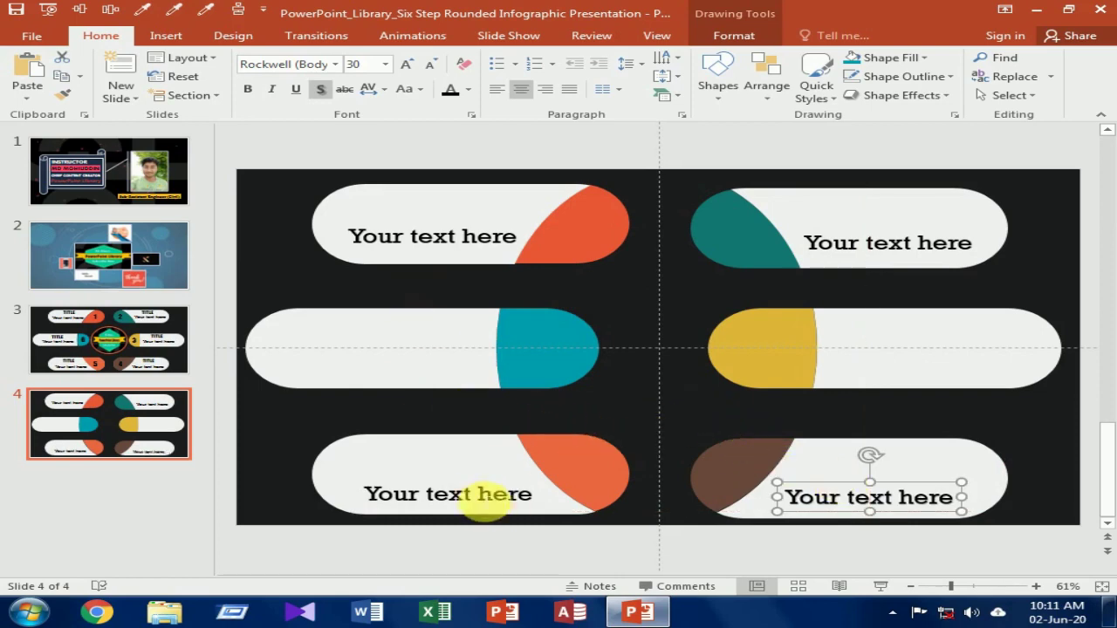
Step: Copy the label into the middle-left and middle-right pills
left_click(429, 238)
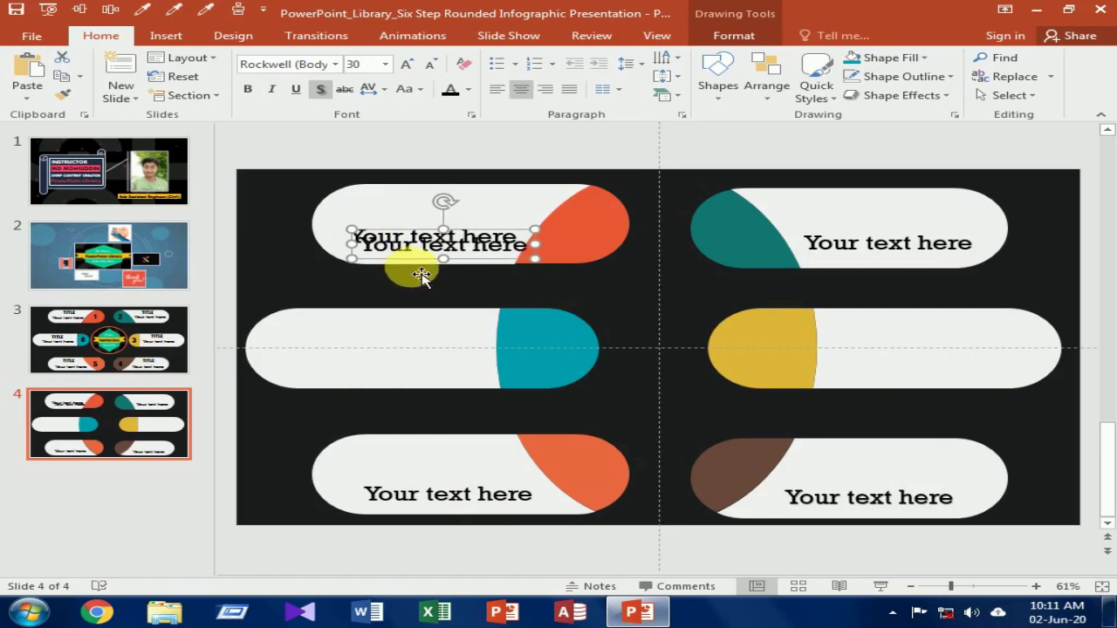
mouse_move(417, 276)
left_mouse_down()
mouse_move(355, 368)
mouse_move(362, 382)
left_mouse_up()
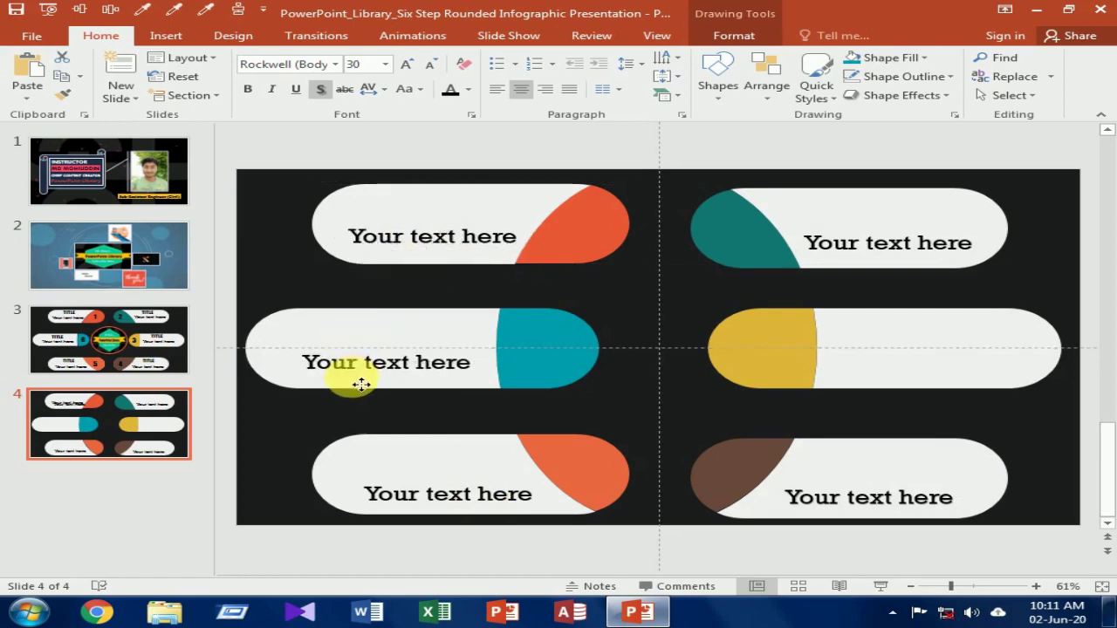
left_click_drag(362, 384, 365, 384)
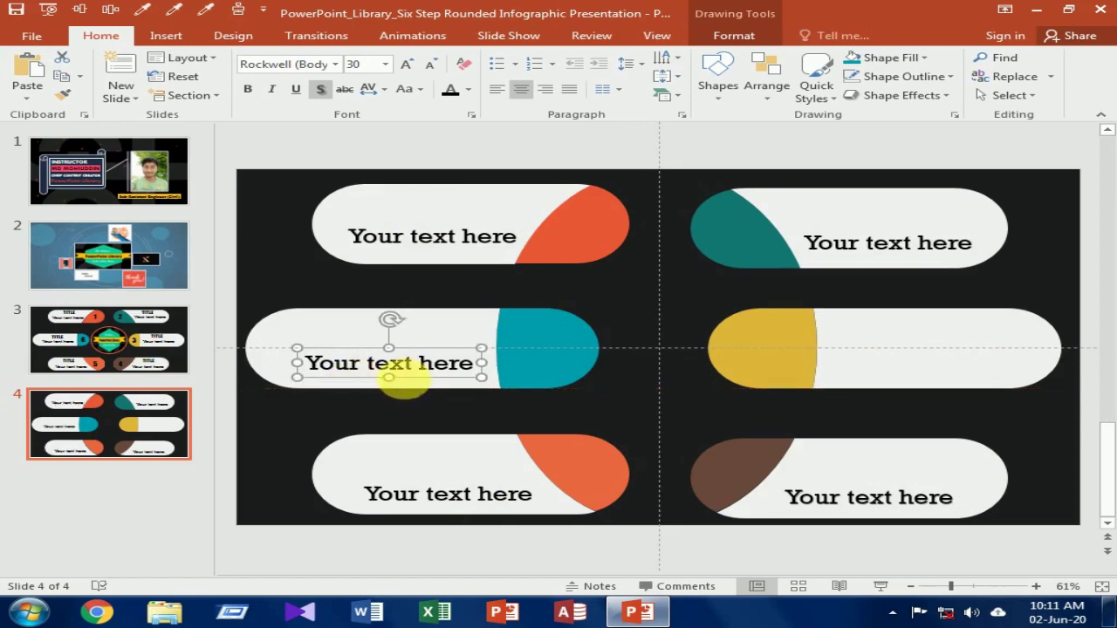
key("ctrl+d")
mouse_move(324, 487)
left_mouse_down()
mouse_move(901, 338)
mouse_move(878, 367)
mouse_move(903, 357)
left_mouse_up()
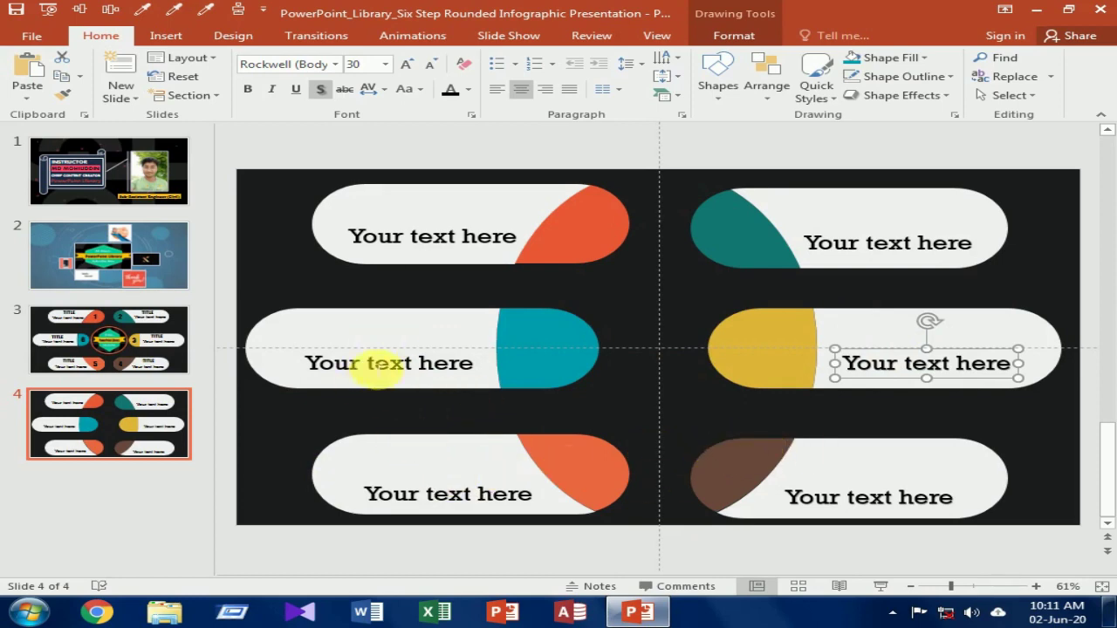
left_click(371, 363)
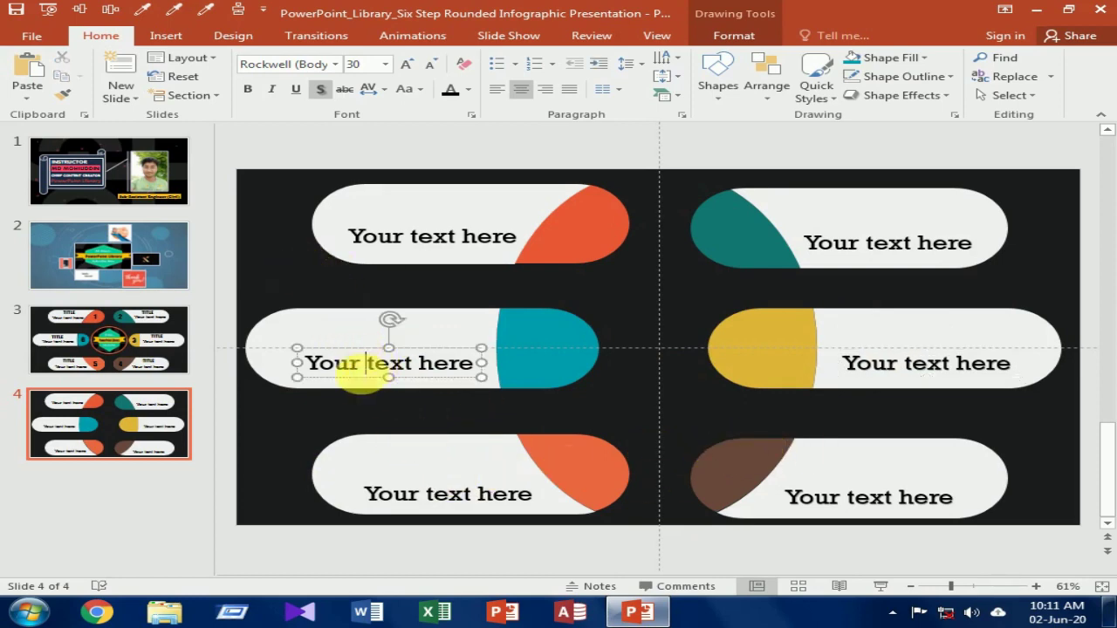
Step: Duplicate the middle-left label, move the copy up, and type TITLE
left_click(339, 341)
left_click(339, 367)
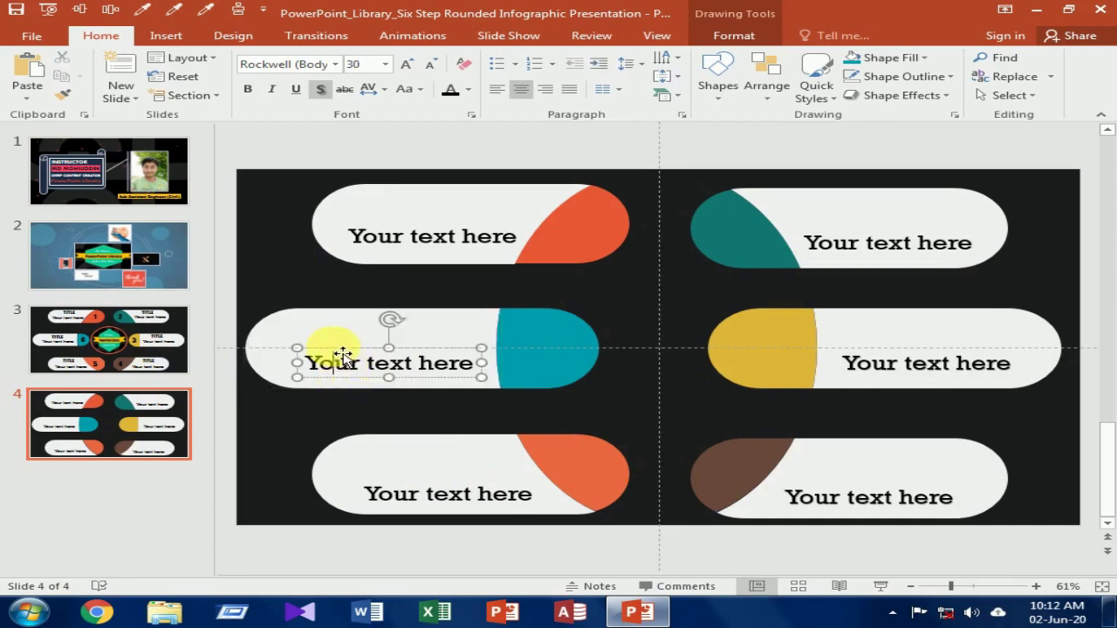
key("ctrl+d")
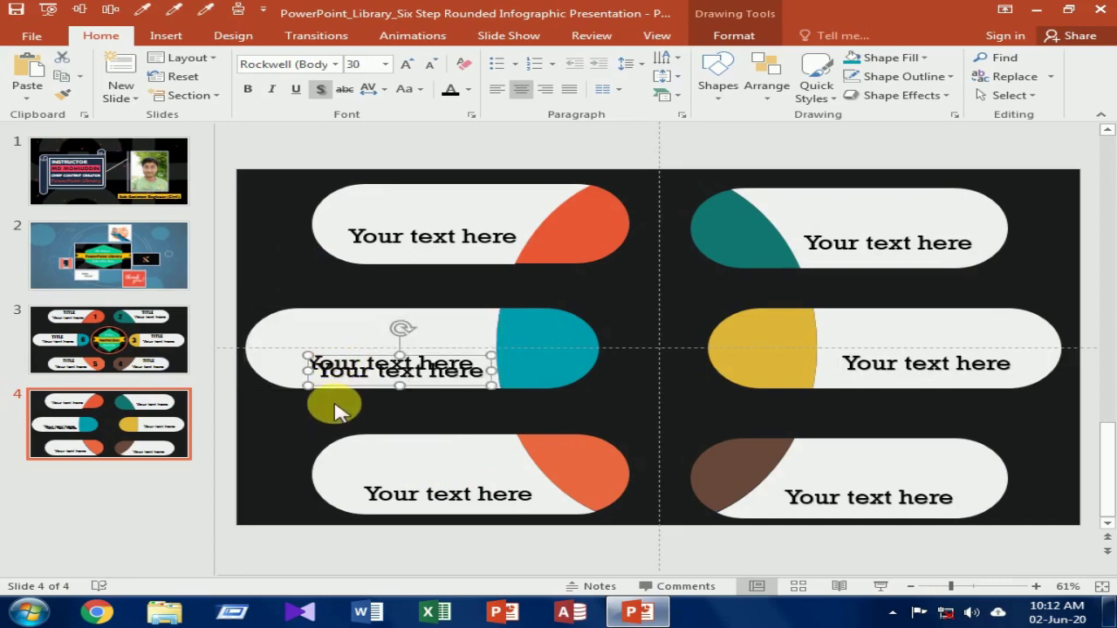
left_click_drag(358, 343, 342, 341)
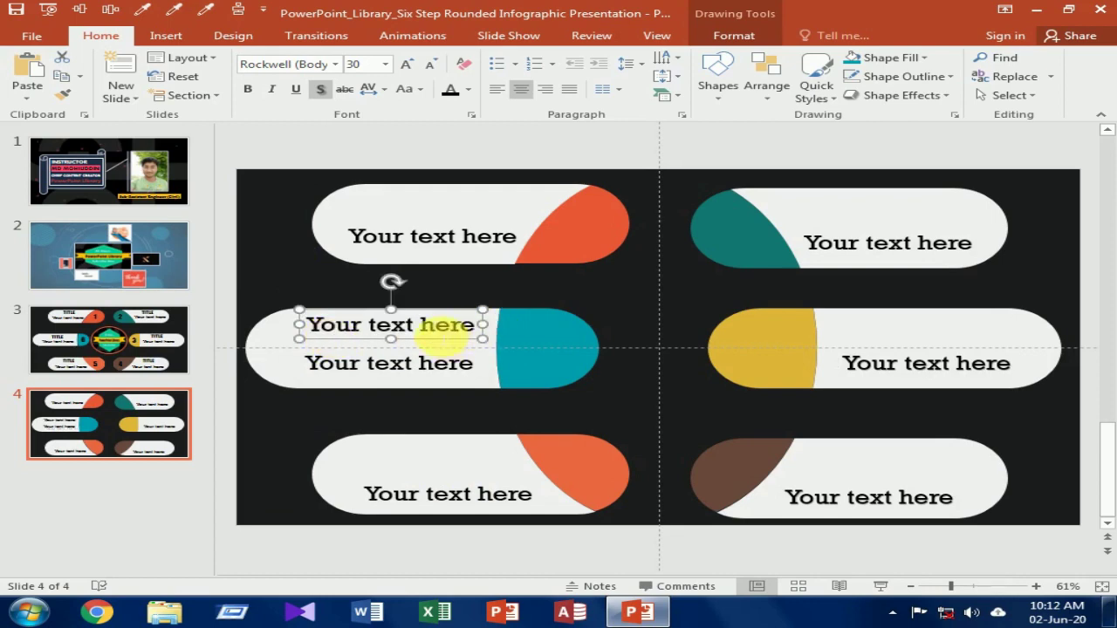
key("ctrl+a")
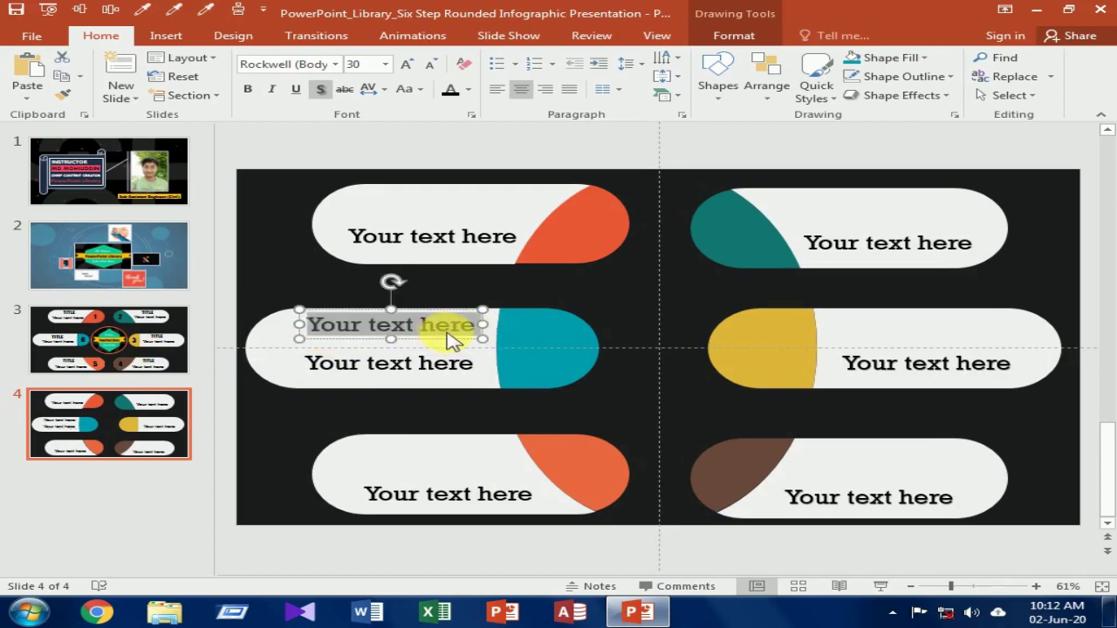
type("TI")
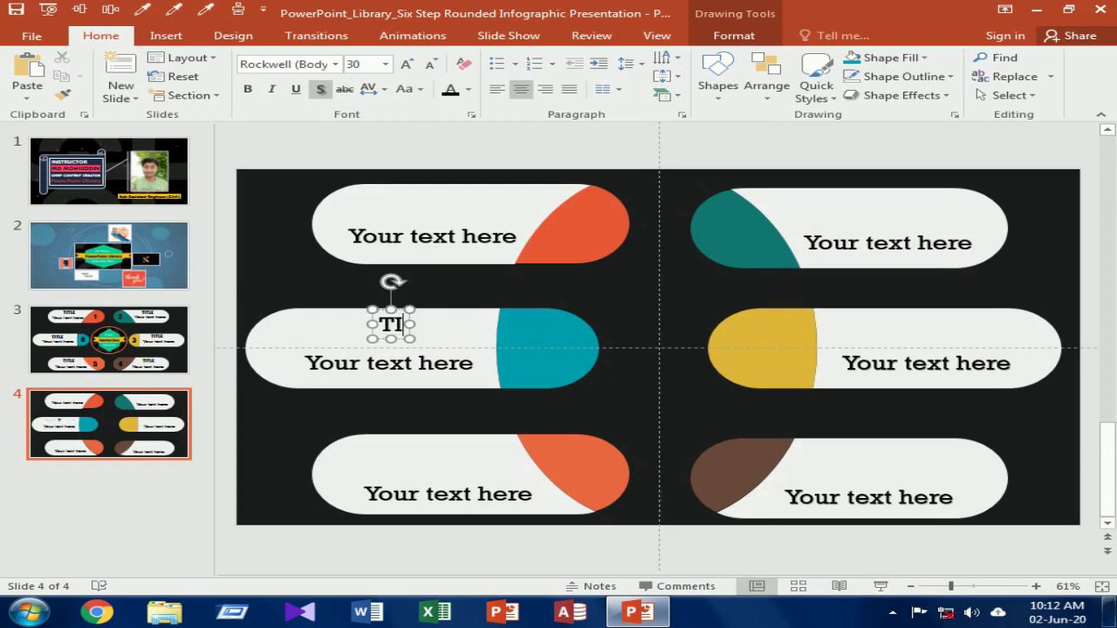
type("TLE")
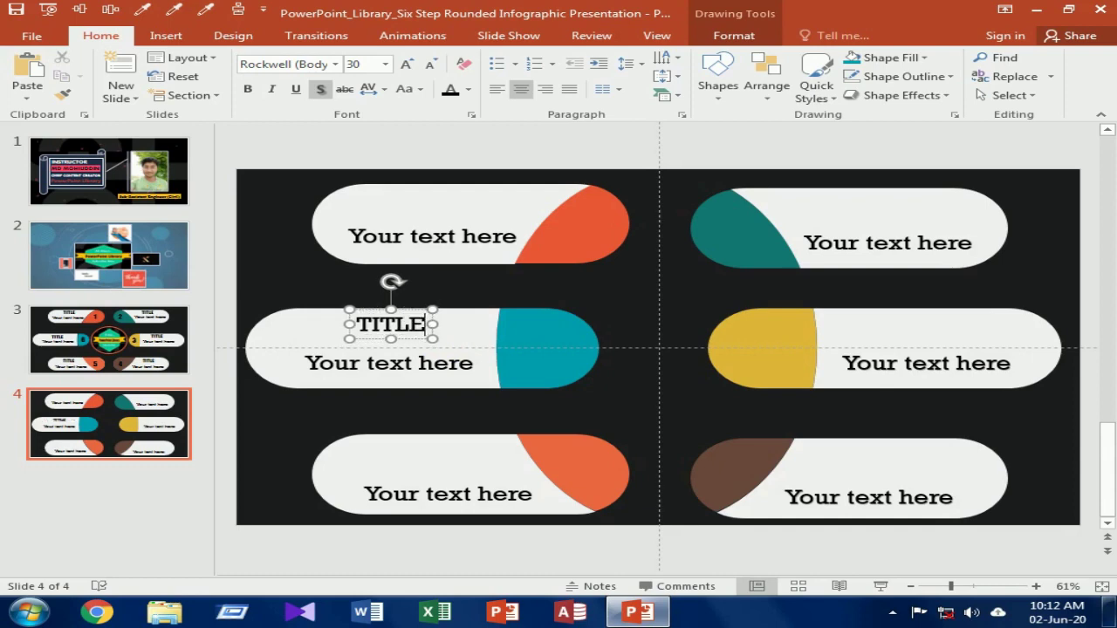
Step: Set the title text to Impact at 35 pt
key("ctrl+a")
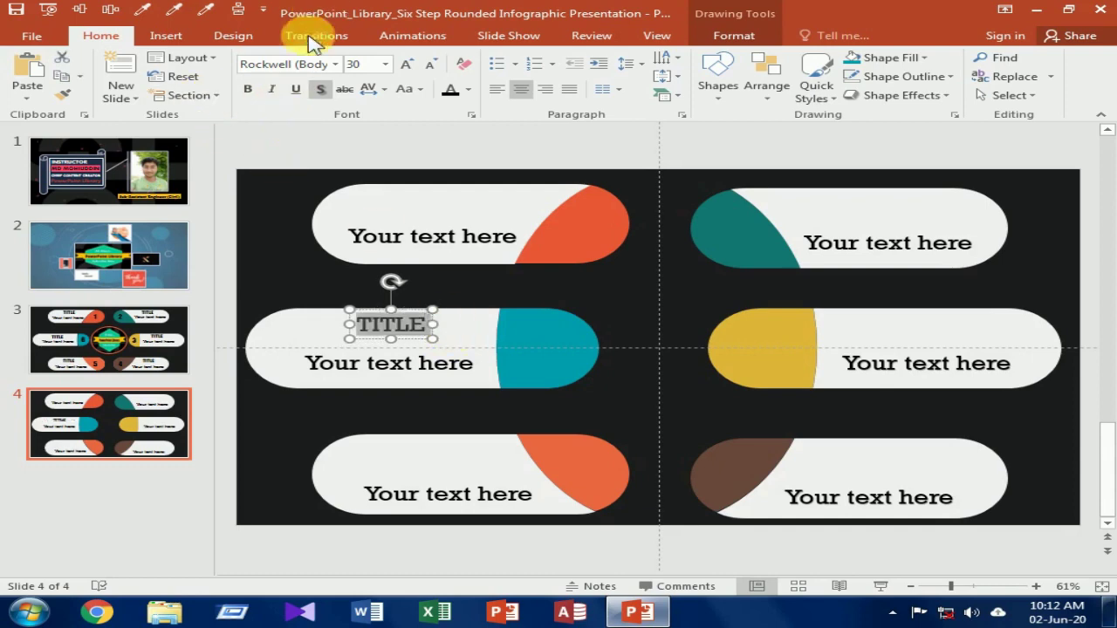
left_click(334, 64)
left_click(297, 162)
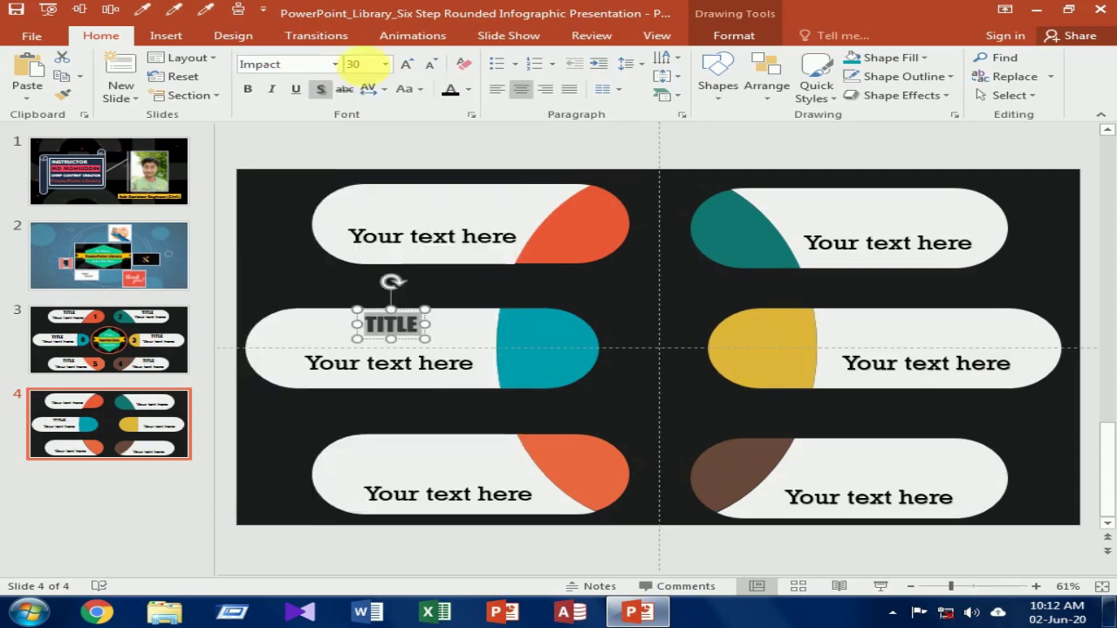
left_click(352, 63)
type("35")
key("Return")
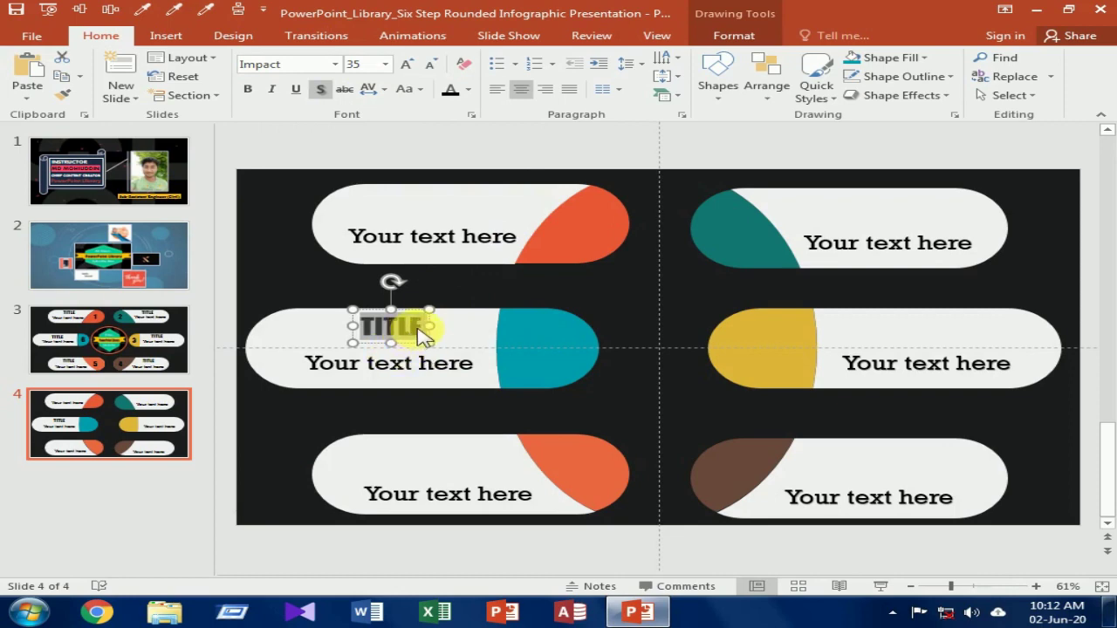
Step: Complete the heading as 'TITLE HERE' and nudge it into place
left_click(422, 327)
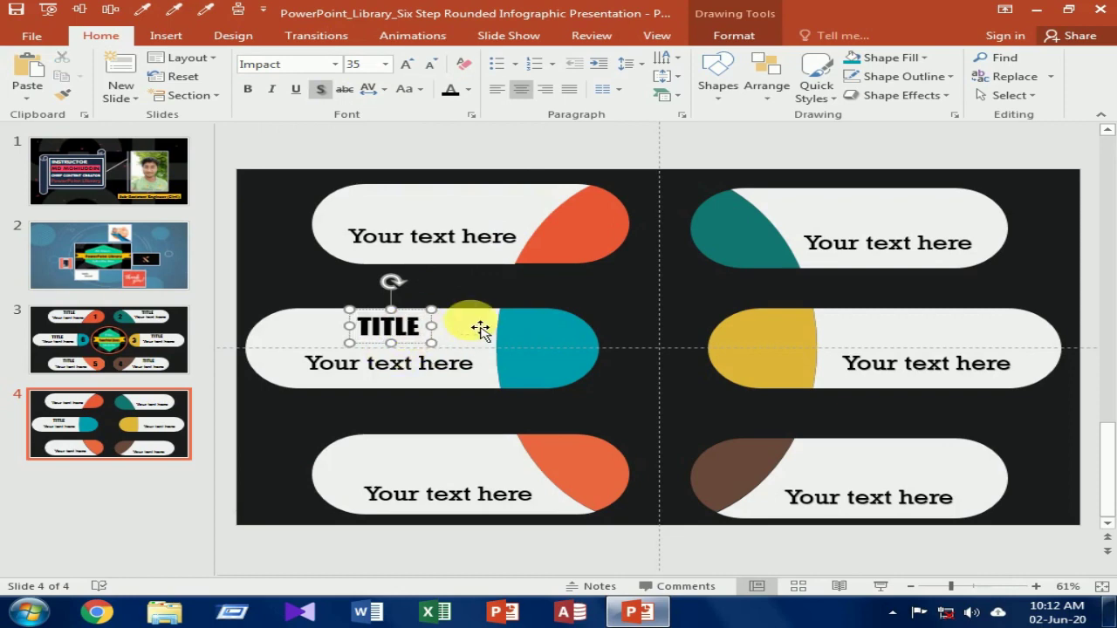
type(" HERE")
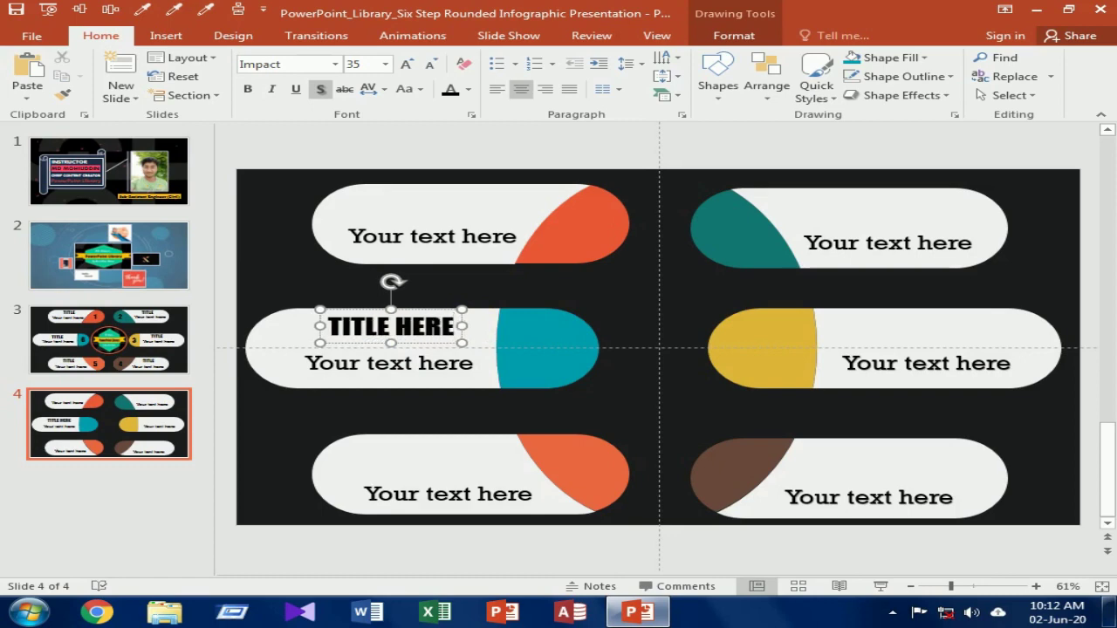
left_click_drag(436, 306, 445, 316)
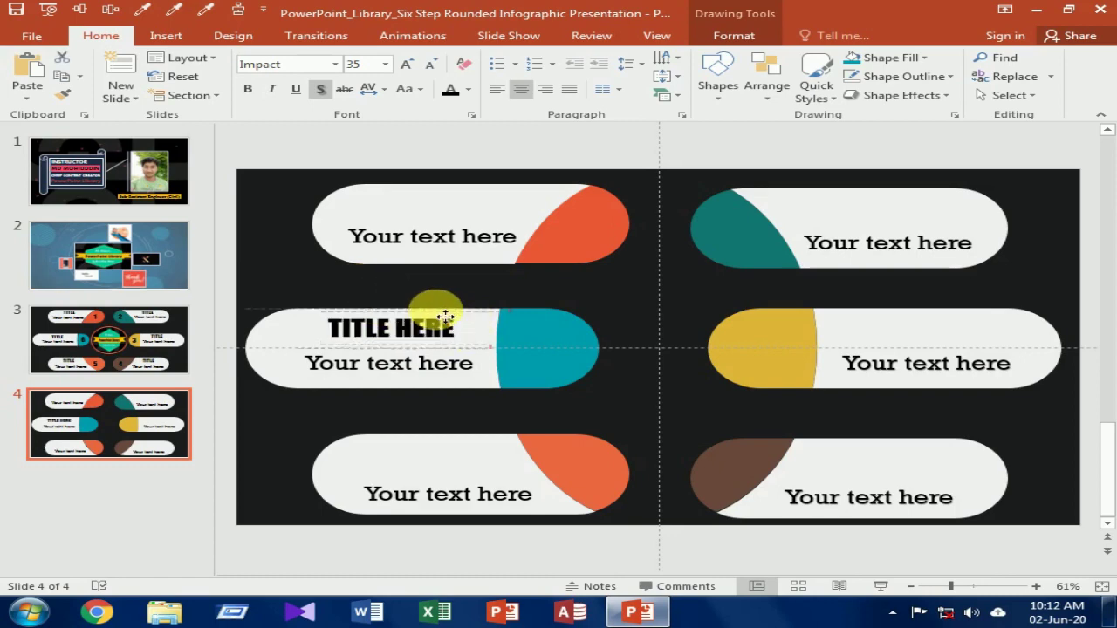
left_click(414, 364)
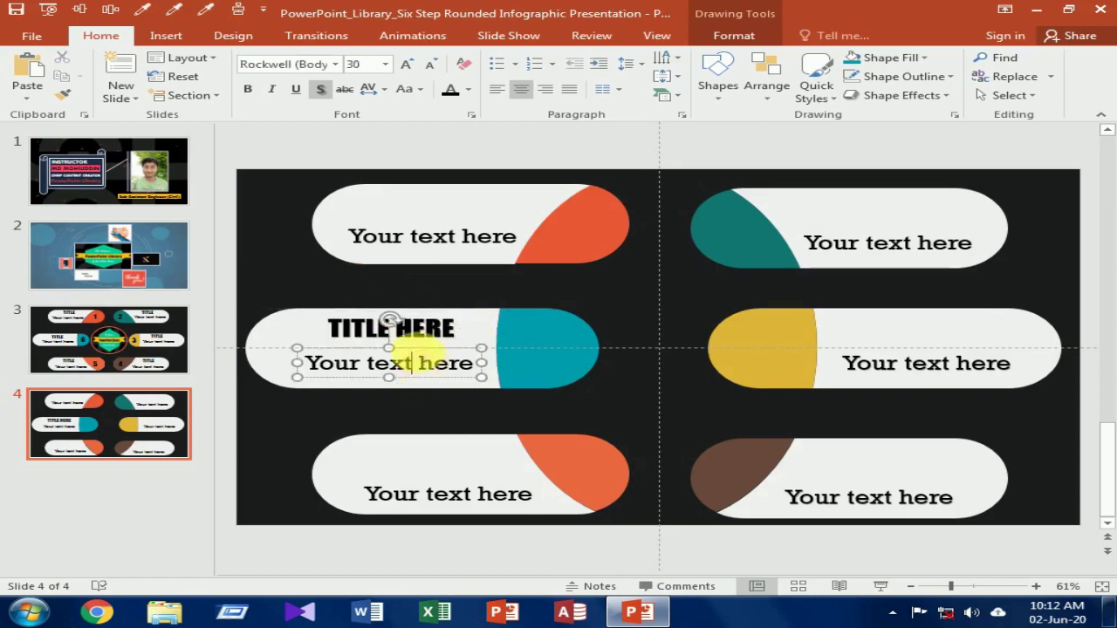
left_click(450, 326)
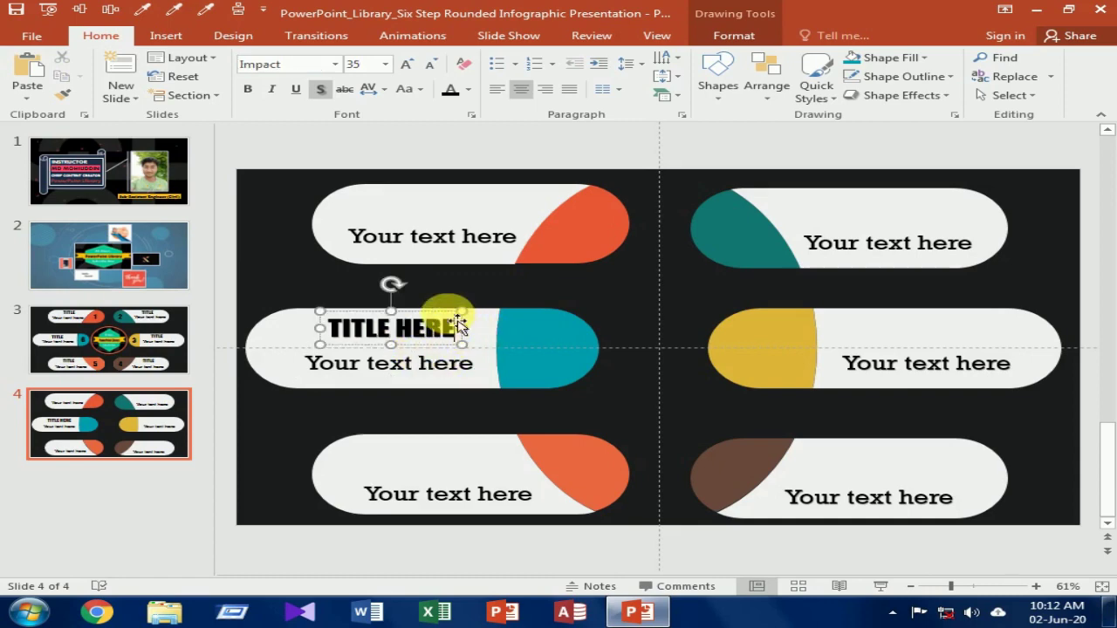
Step: Copy the TITLE HERE heading into the middle-right, top-right and top-left pills
mouse_move(456, 319)
left_mouse_down()
mouse_move(446, 307)
mouse_move(957, 376)
mouse_move(971, 349)
mouse_move(891, 352)
left_mouse_up()
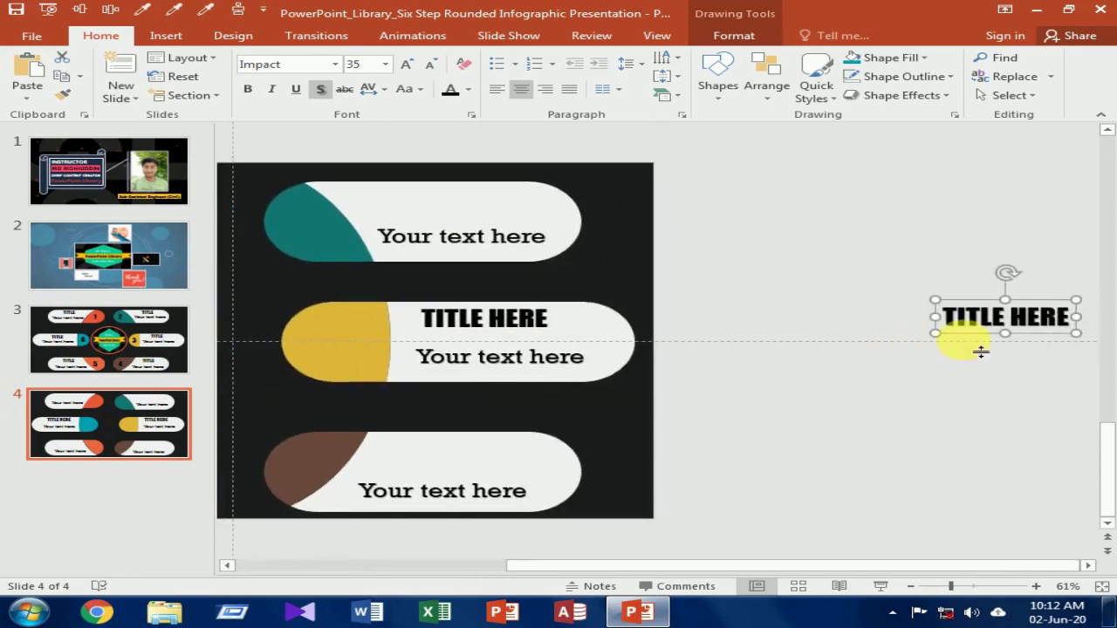
left_click_drag(975, 346, 423, 225)
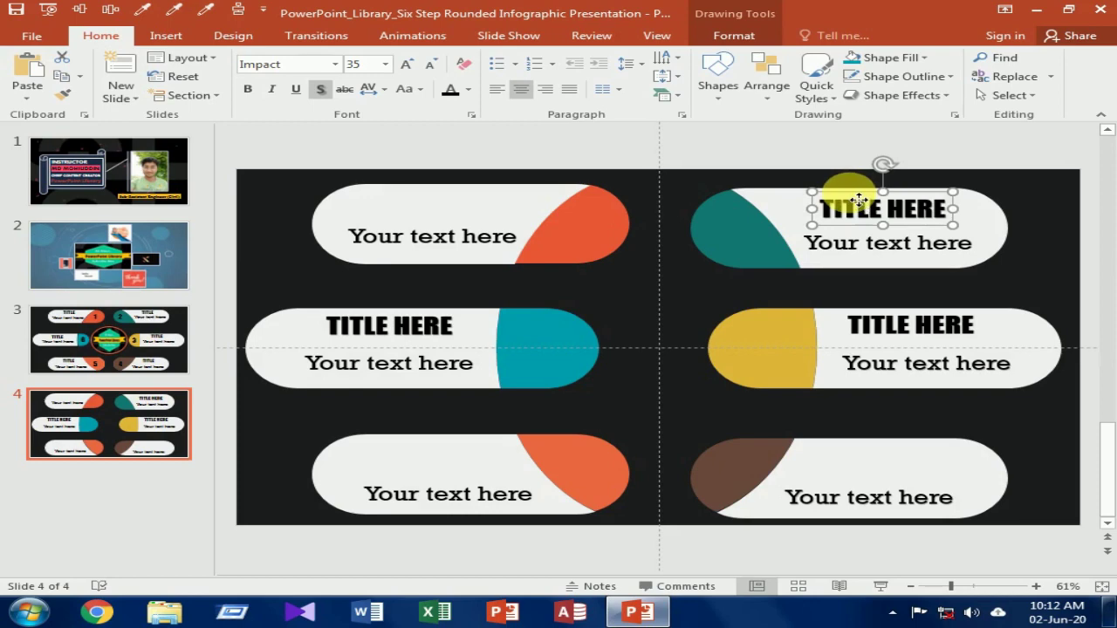
left_click_drag(859, 200, 848, 200)
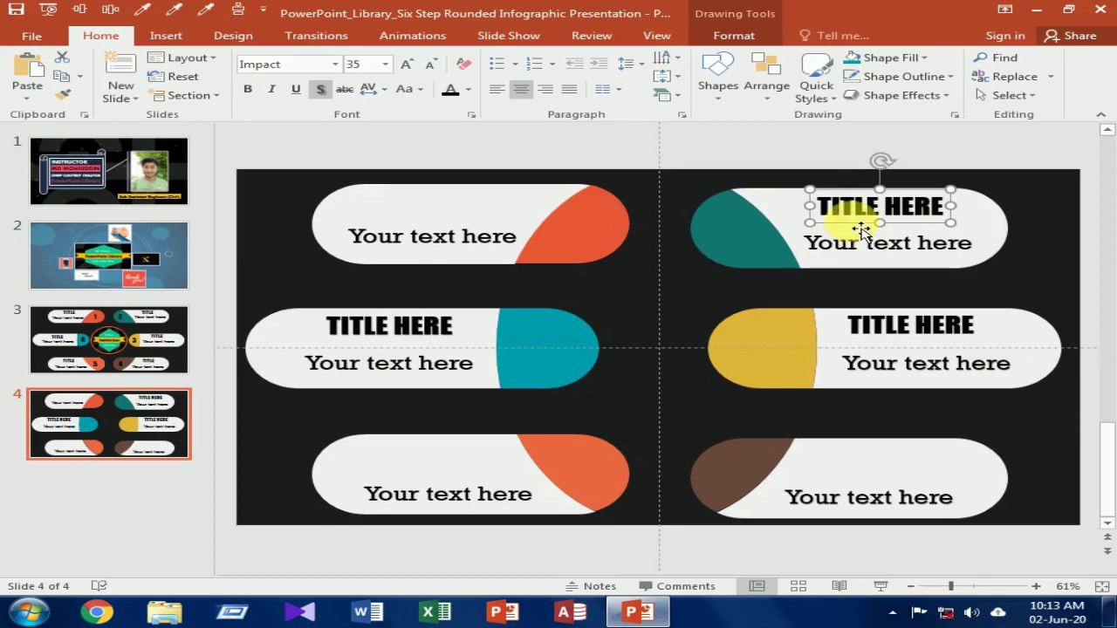
mouse_move(867, 231)
left_mouse_down()
mouse_move(681, 254)
mouse_move(425, 250)
mouse_move(431, 289)
left_mouse_up()
scroll(424, 279, "down", 1)
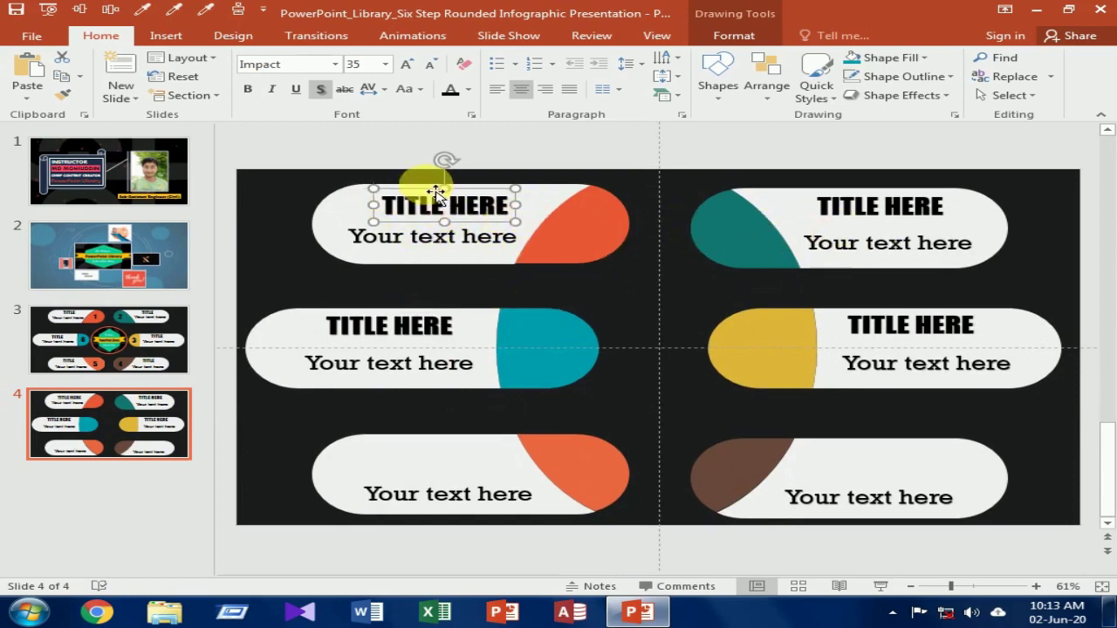
left_click_drag(434, 193, 419, 194)
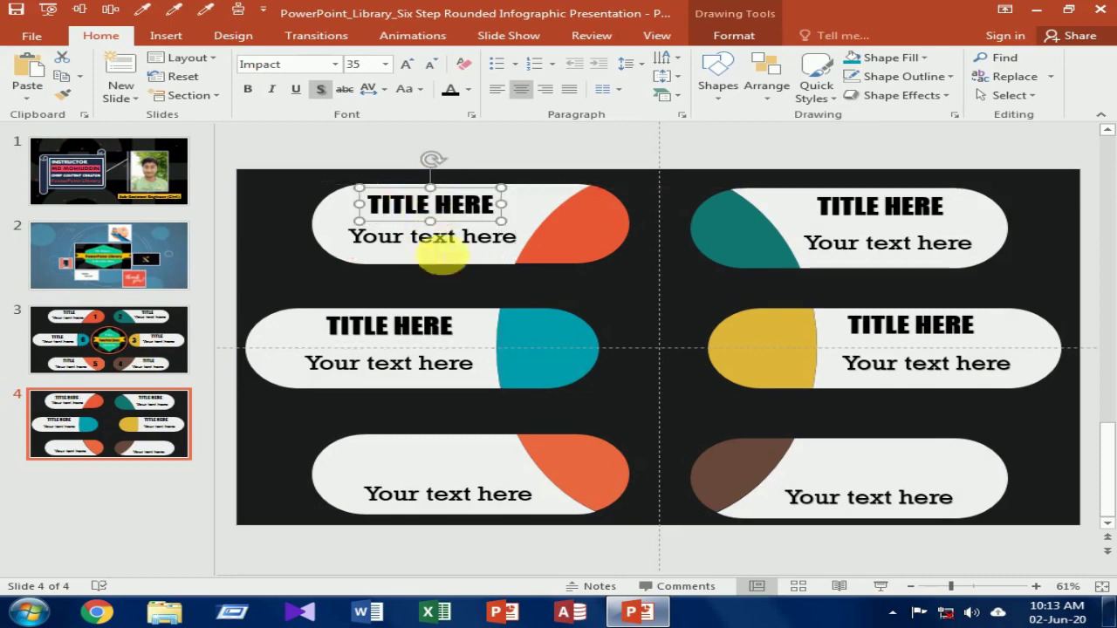
Step: Align the middle-left and middle-right titles slightly lower
left_click(411, 330)
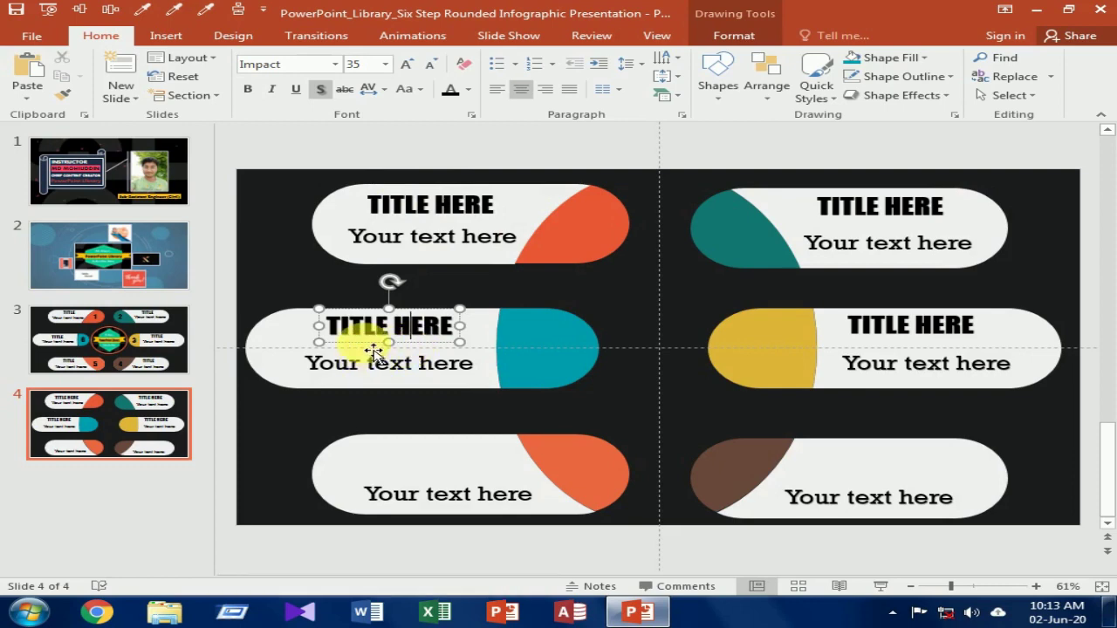
left_click_drag(374, 349, 373, 351)
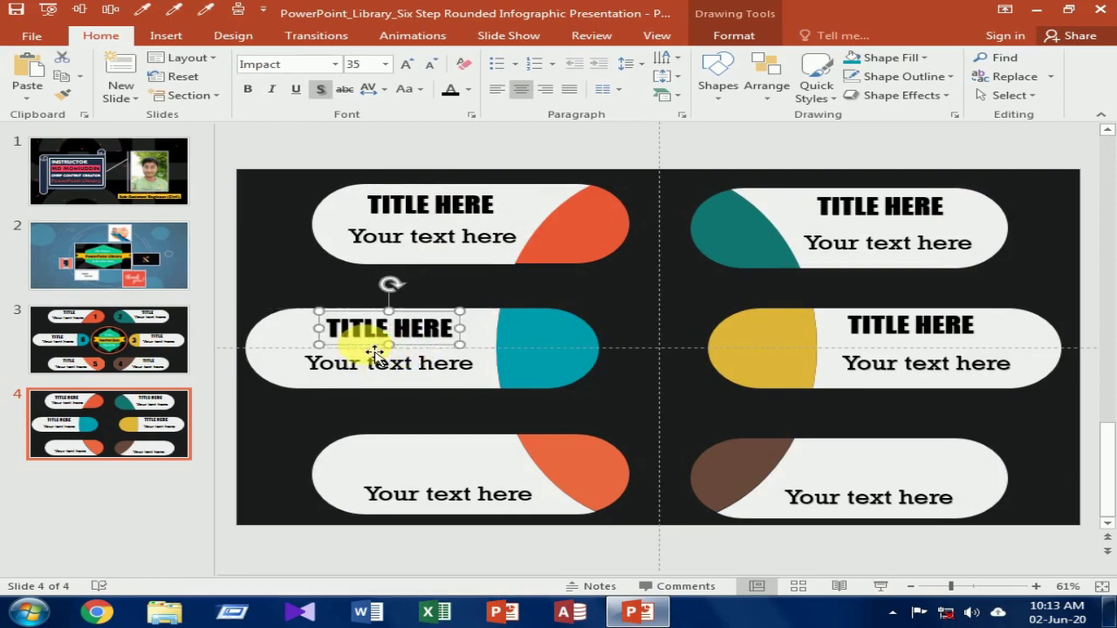
left_click(874, 350)
left_click(873, 328)
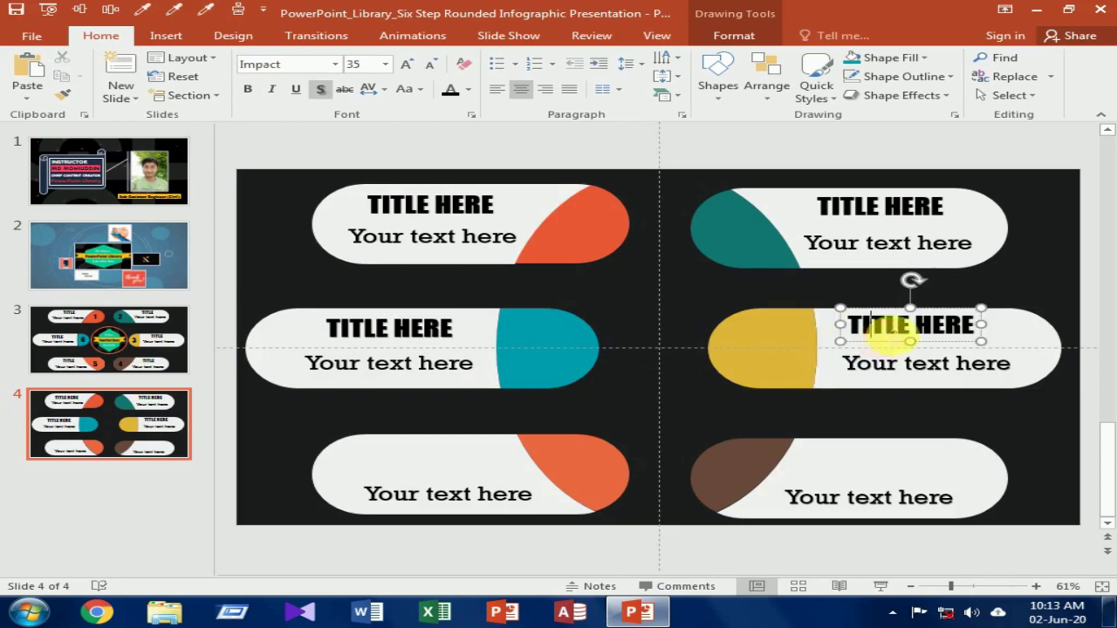
left_click_drag(888, 349, 889, 352)
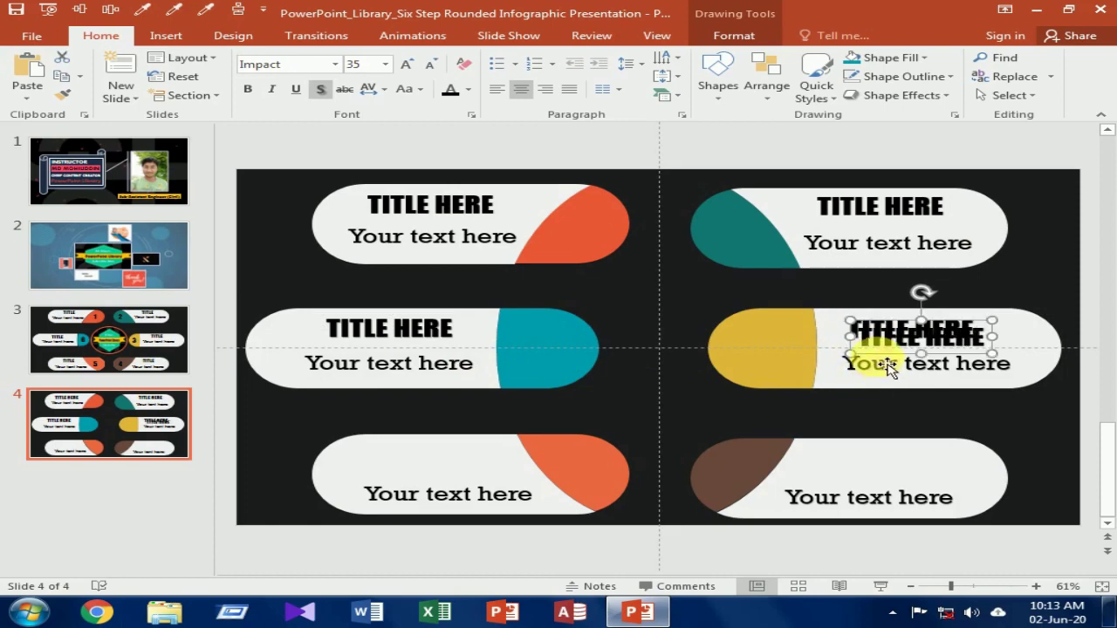
Step: Copy the heading into the bottom-right and bottom-left pills
mouse_move(870, 363)
left_mouse_down()
mouse_move(833, 469)
mouse_move(878, 379)
left_mouse_up()
left_click(877, 336)
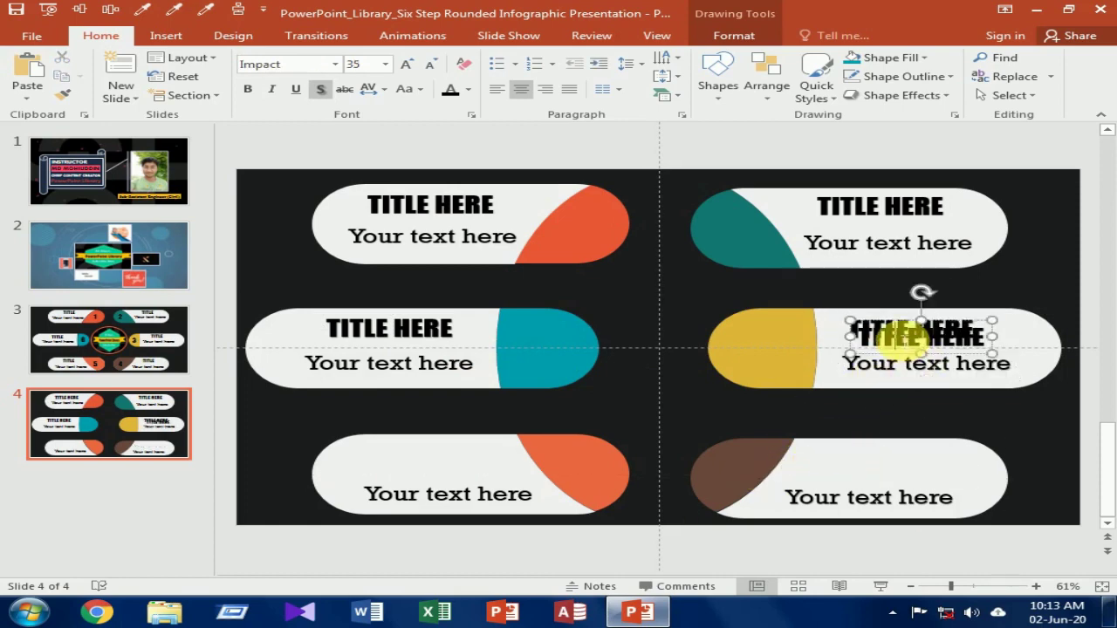
left_click_drag(860, 353, 819, 473)
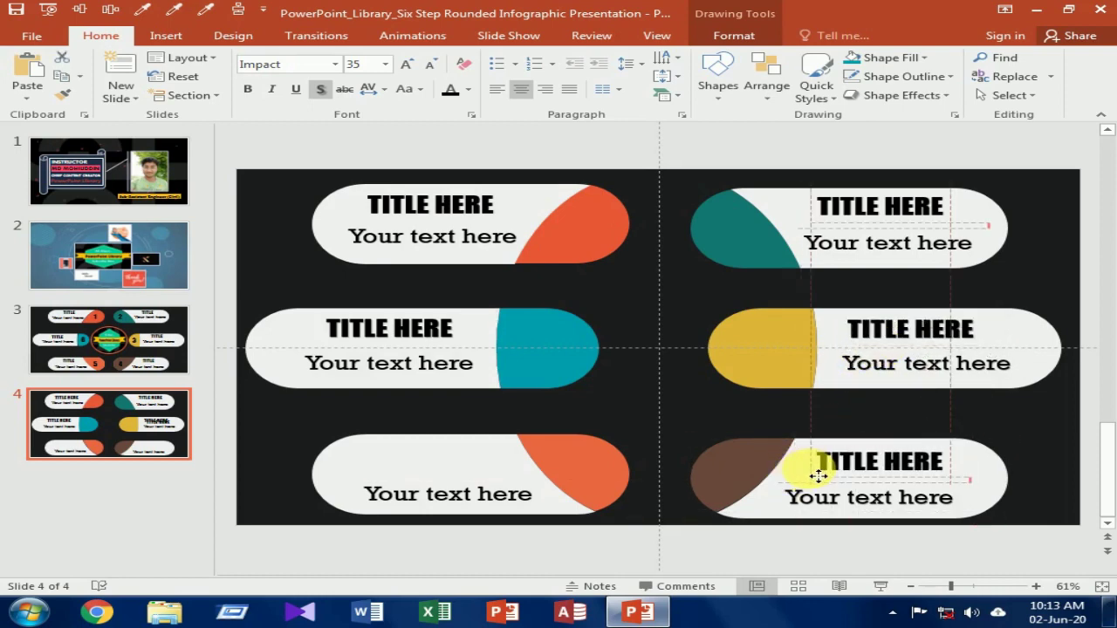
left_click_drag(819, 474, 839, 512)
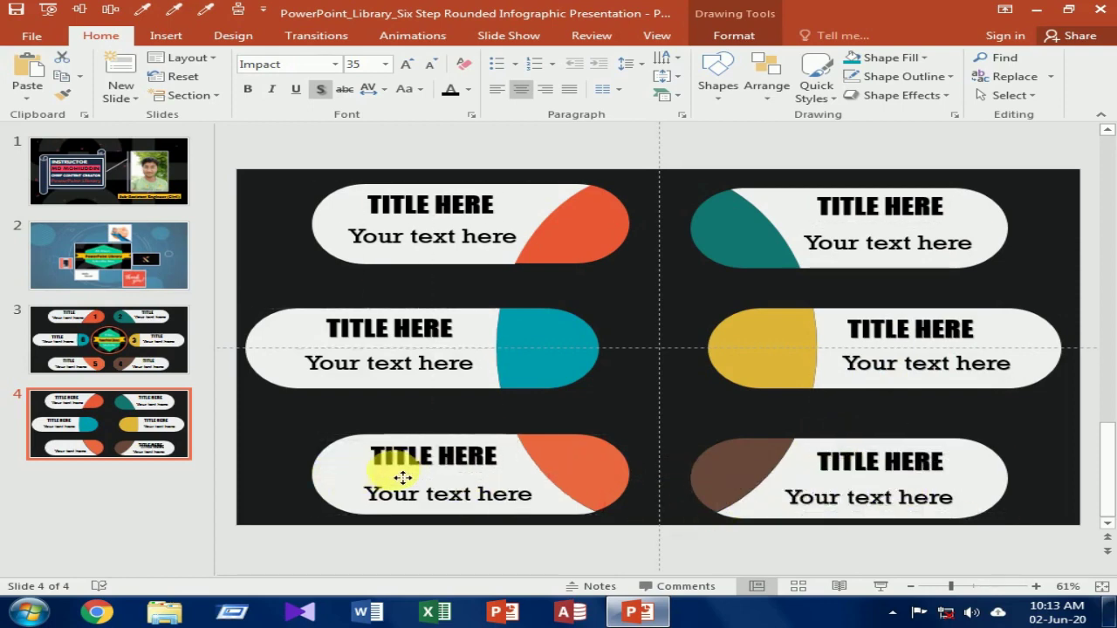
left_click_drag(863, 495, 403, 478)
left_click(502, 476)
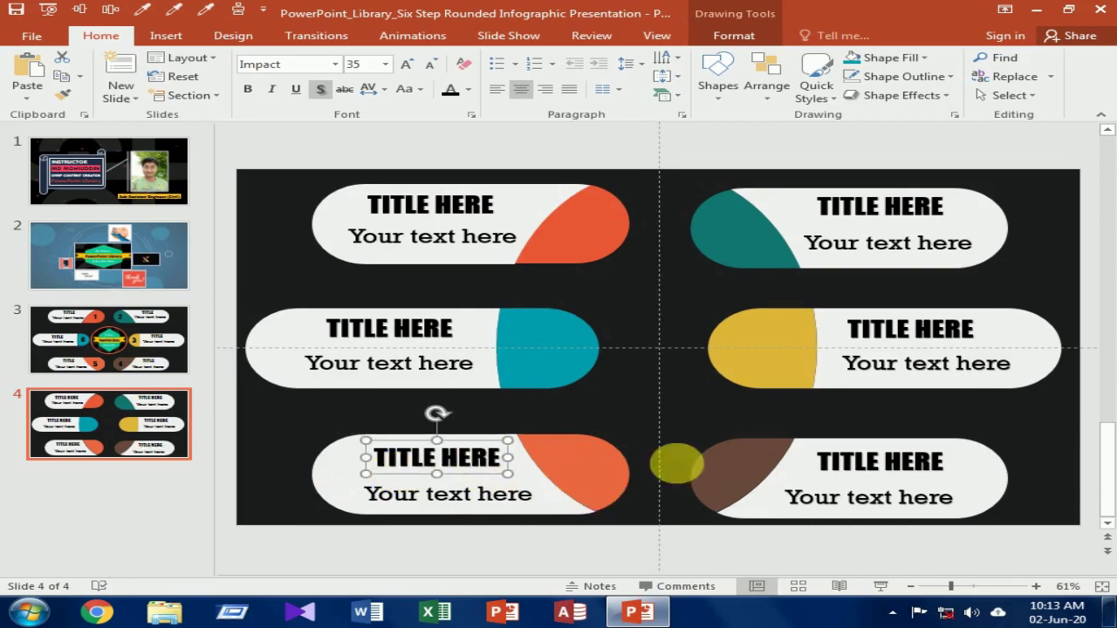
Step: Copy the middle-left title box onto the top-left pill's orange tab
left_click(700, 403)
left_click(435, 338)
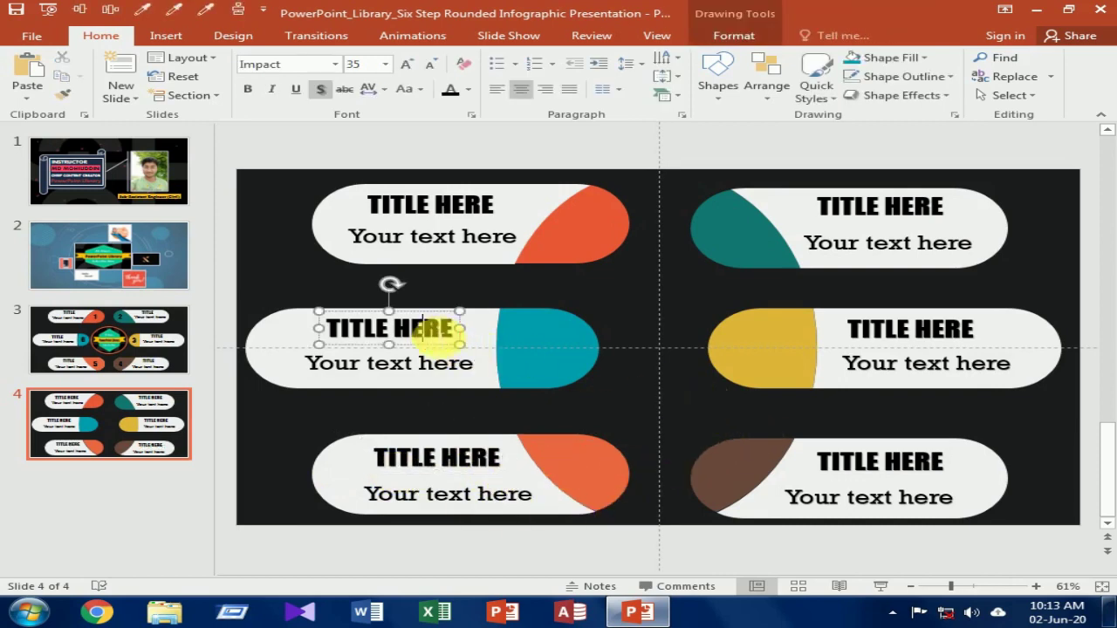
key("ctrl+a")
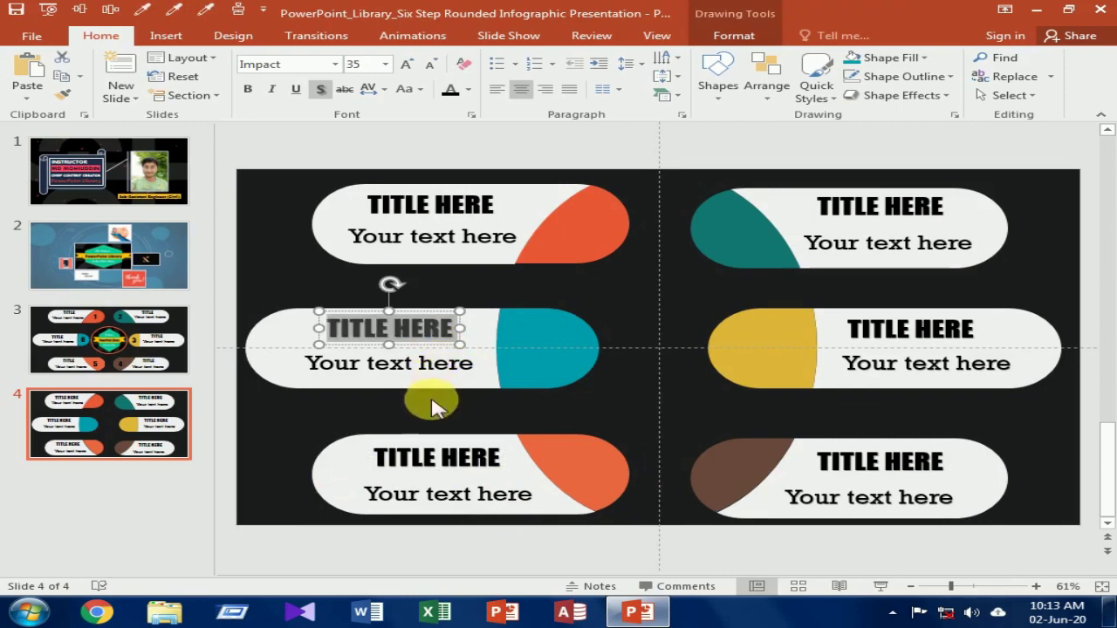
left_click(440, 351)
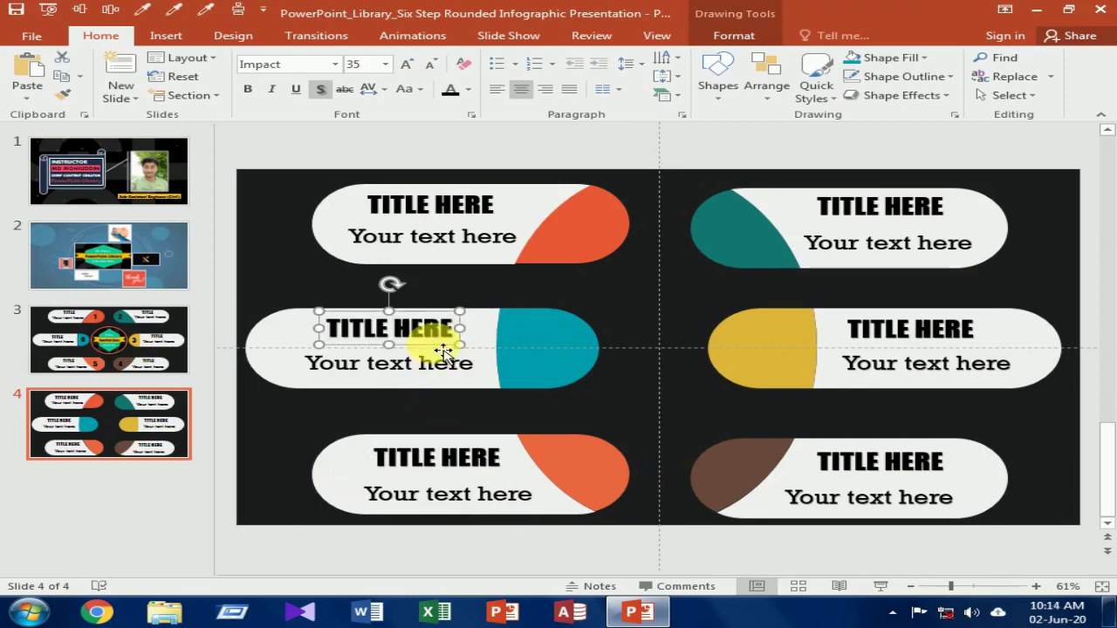
mouse_move(447, 355)
left_mouse_down()
mouse_move(469, 378)
mouse_move(654, 237)
left_mouse_up()
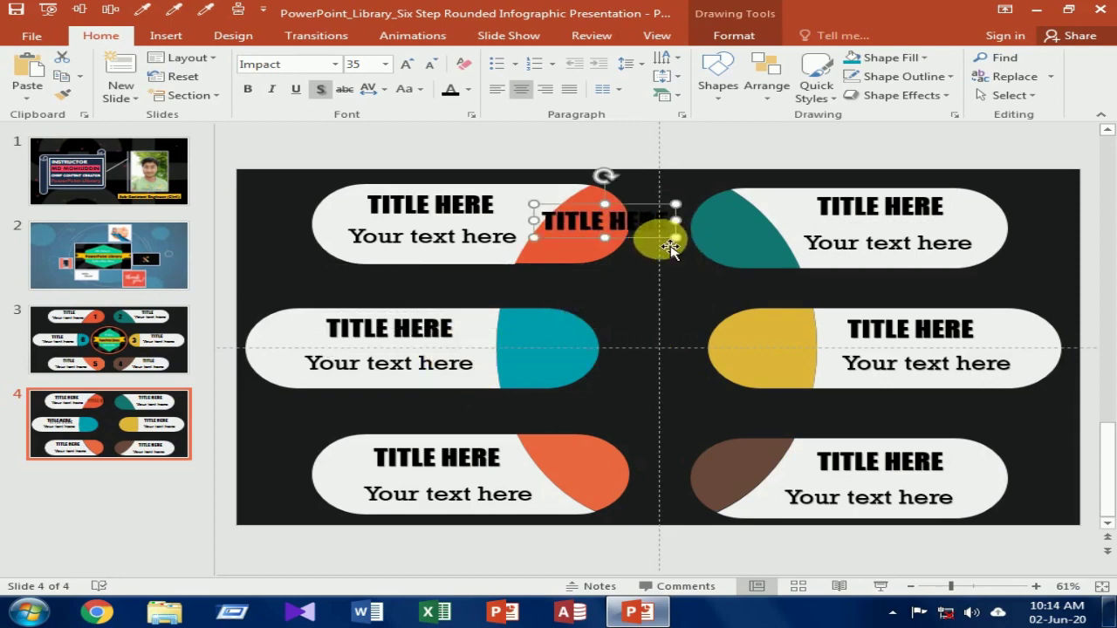
key("ctrl+a")
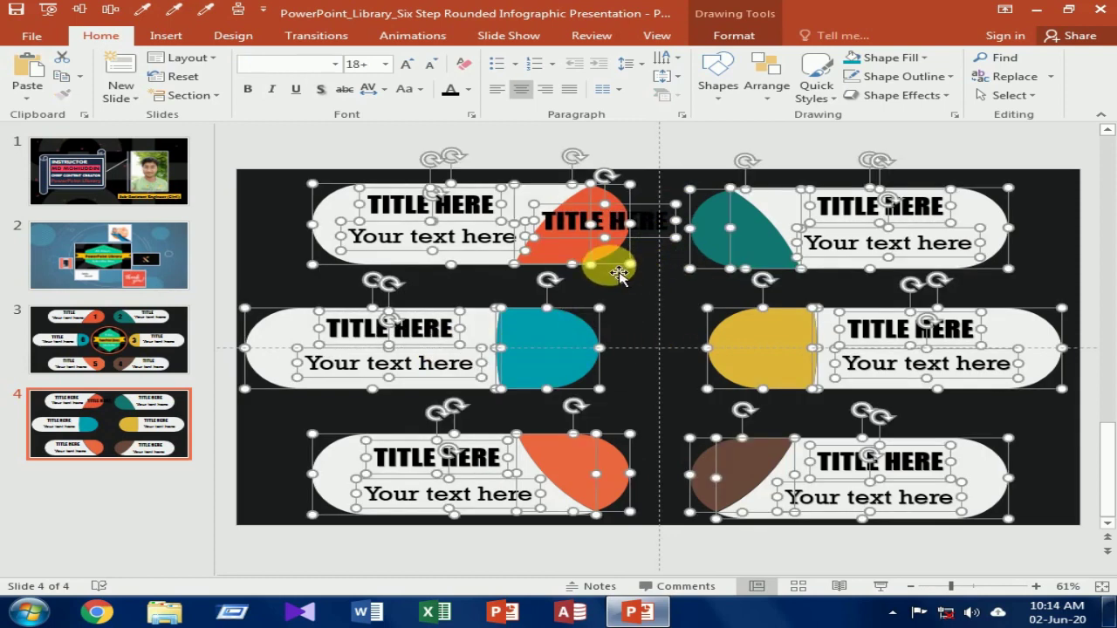
left_click(630, 303)
left_click(633, 225)
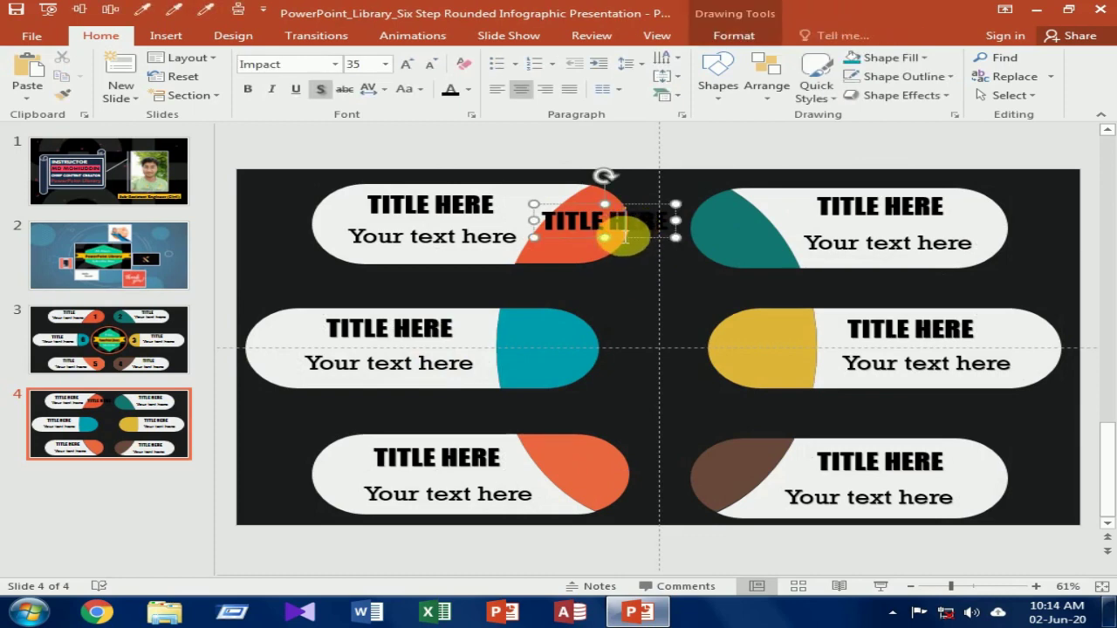
Step: Change the copy's text to '1' at 45 pt and centre it on the orange tab
key("ctrl+a")
type("1")
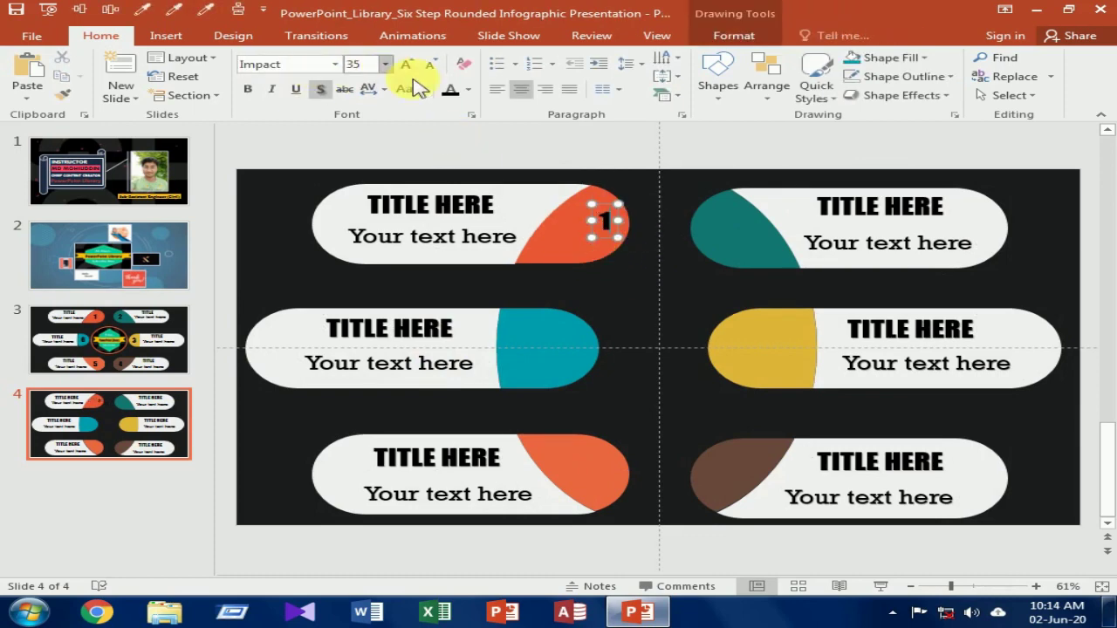
key("ctrl+a")
left_click(372, 63)
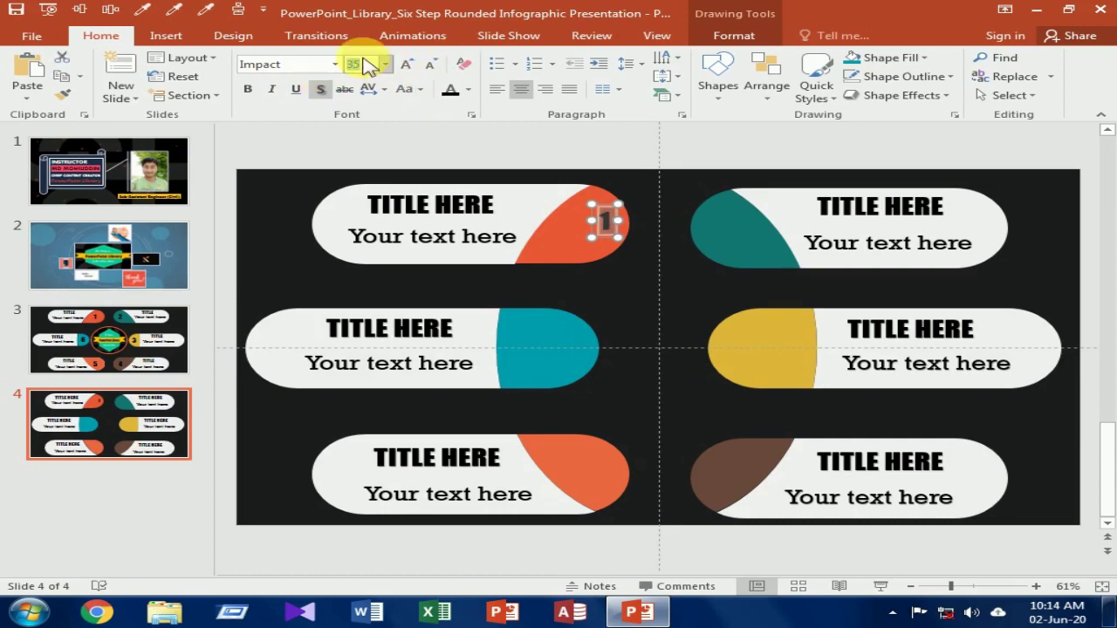
type("0")
key("Return")
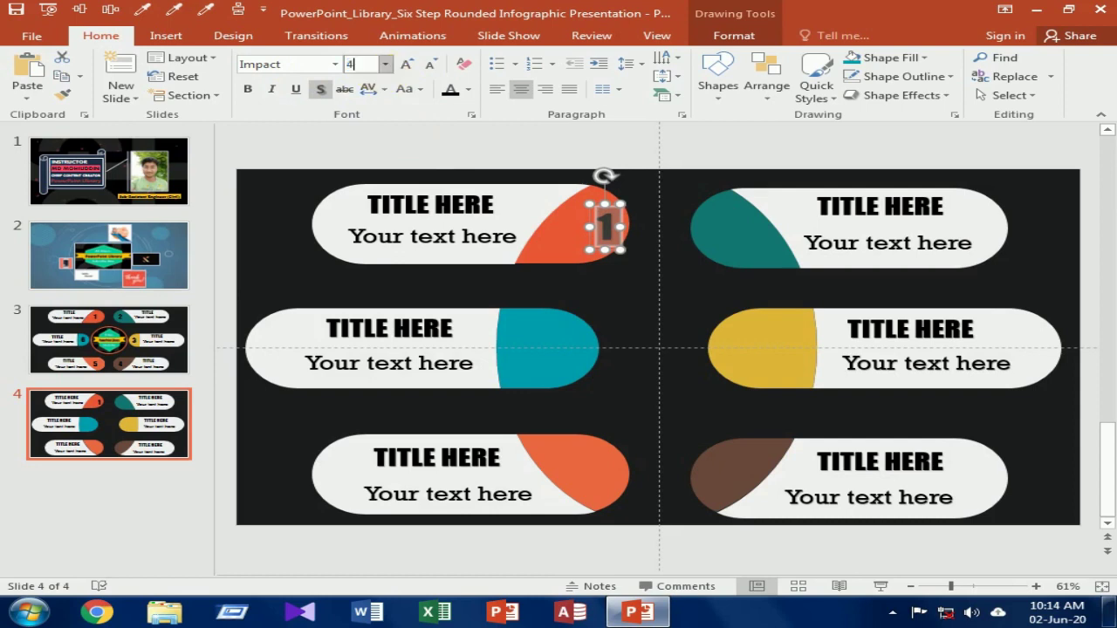
left_click(611, 240)
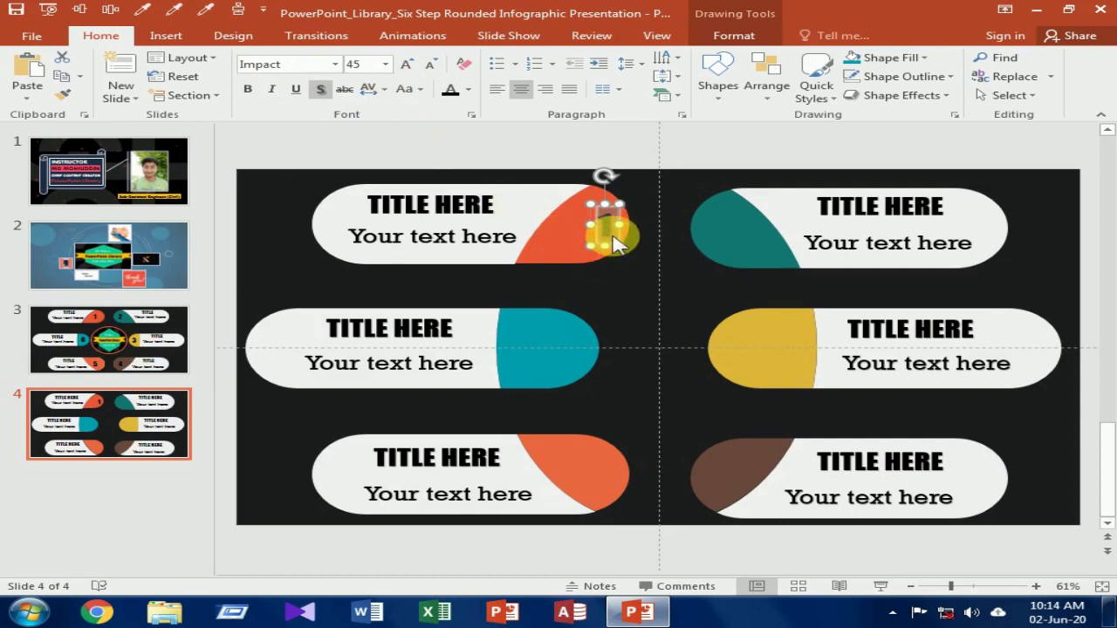
left_click_drag(632, 241, 614, 244)
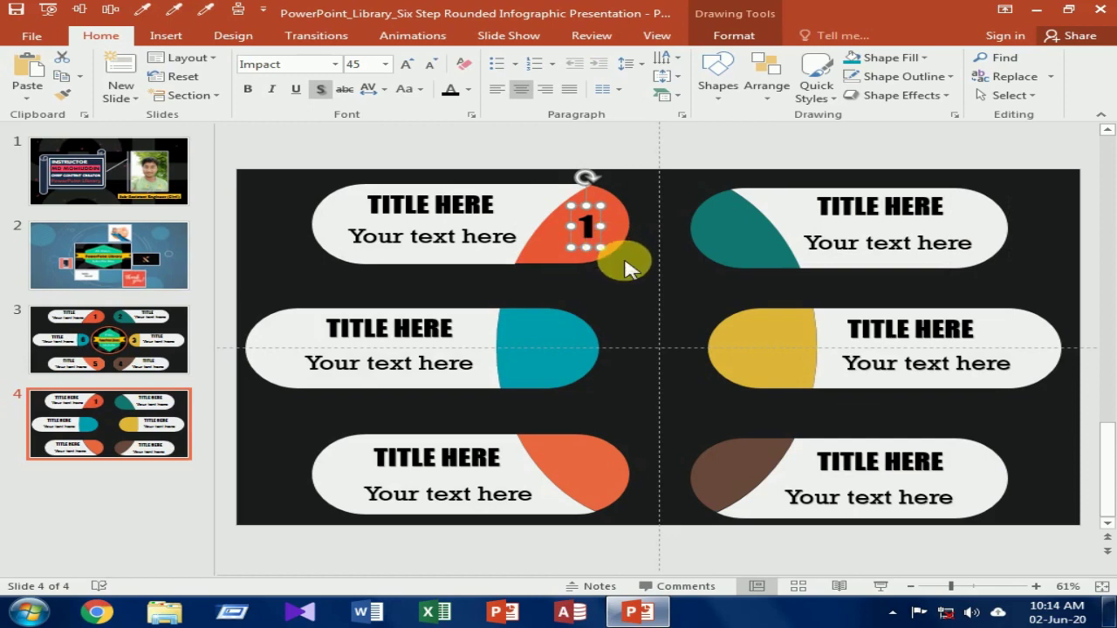
Step: Copy the '1' number box onto the teal tab, the bottom two tabs and the middle-row tabs
mouse_move(611, 253)
left_mouse_down()
mouse_move(755, 250)
mouse_move(743, 238)
left_mouse_up()
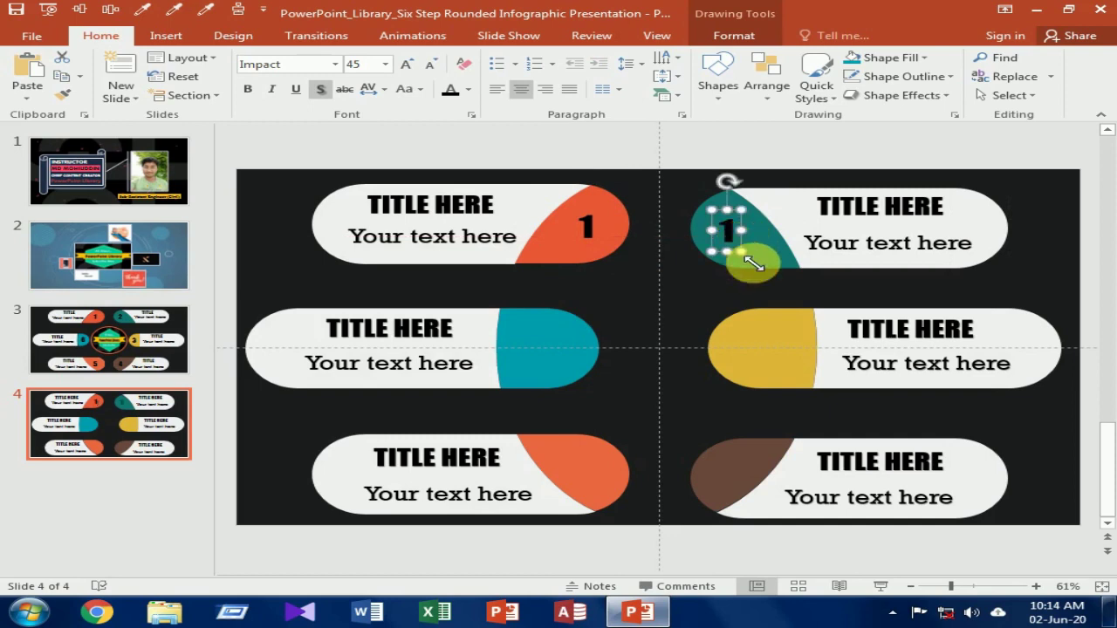
left_click(586, 245, "shift")
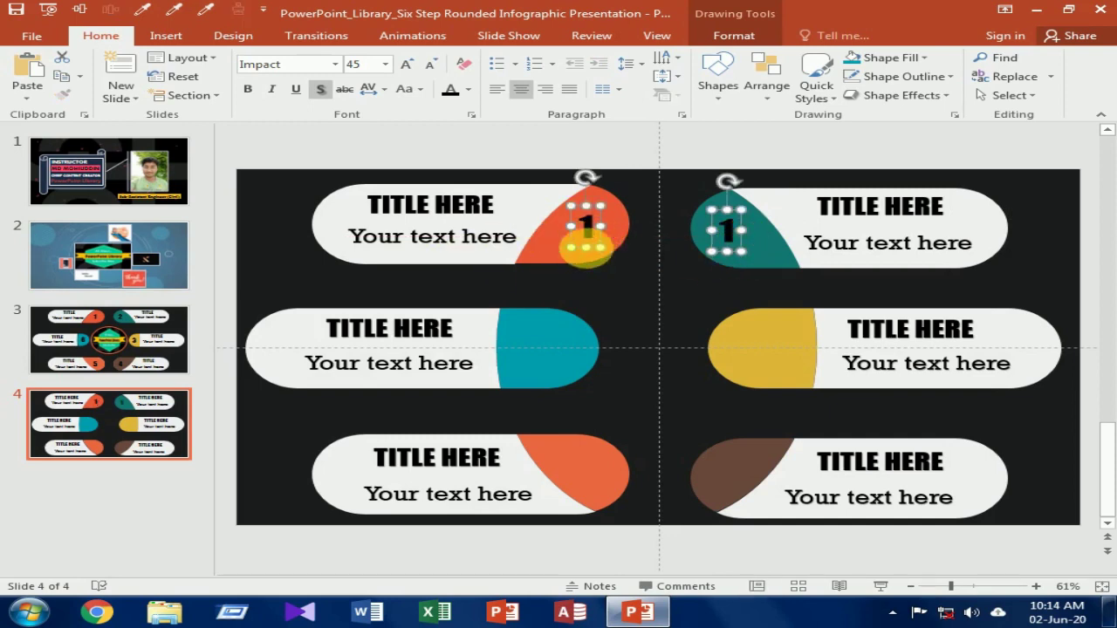
left_click_drag(605, 266, 599, 500)
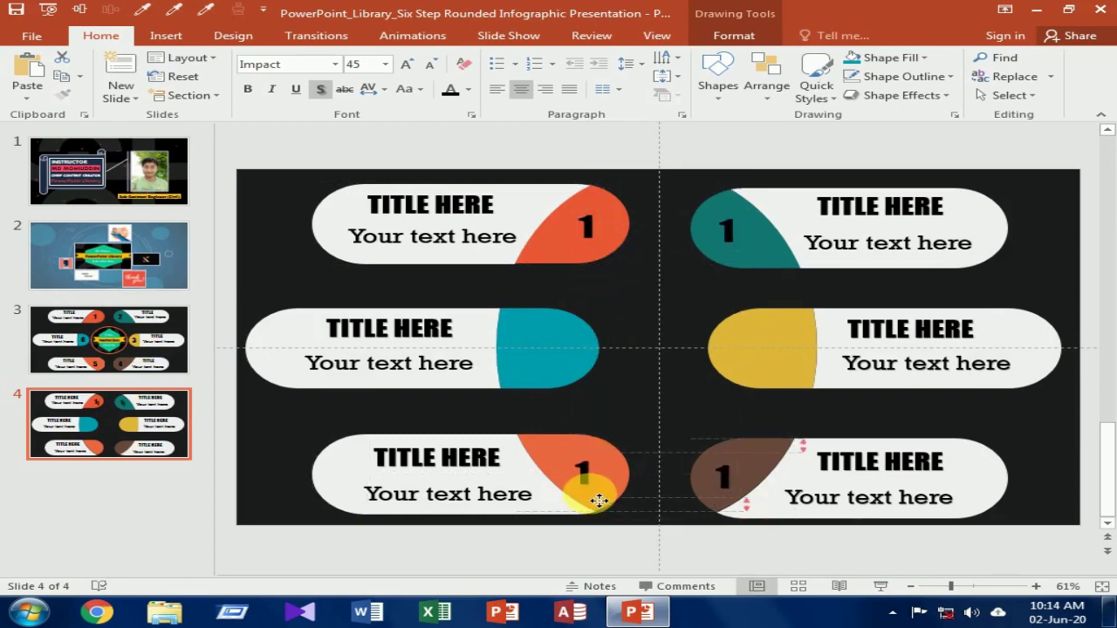
left_click_drag(599, 500, 599, 501)
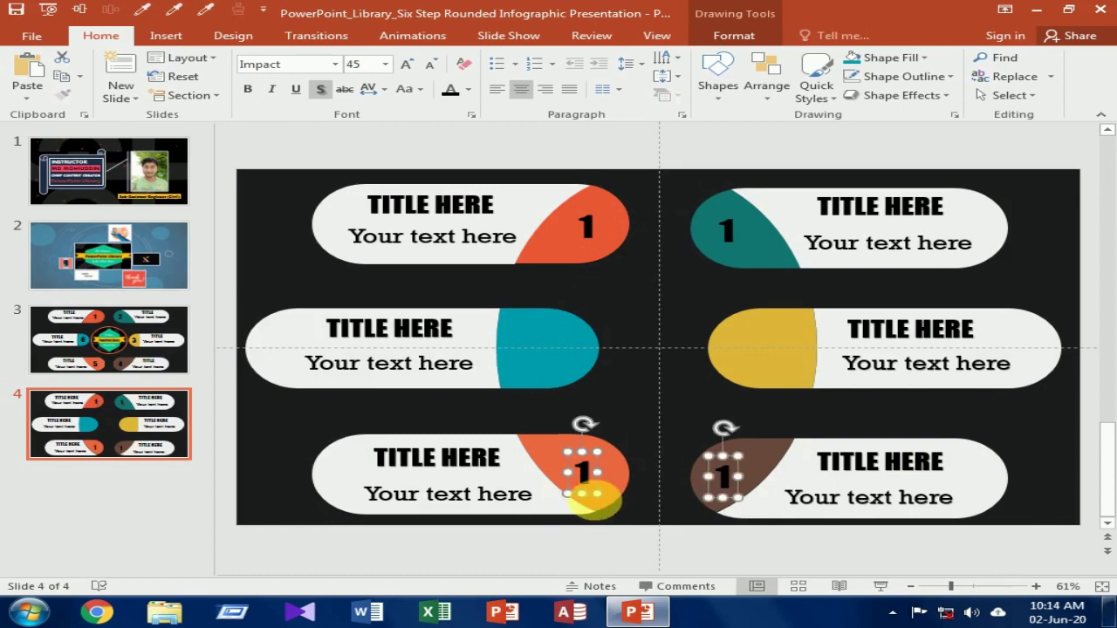
key("Down")
key("Down")
key("Down")
key("Down")
key("Down")
key("Down")
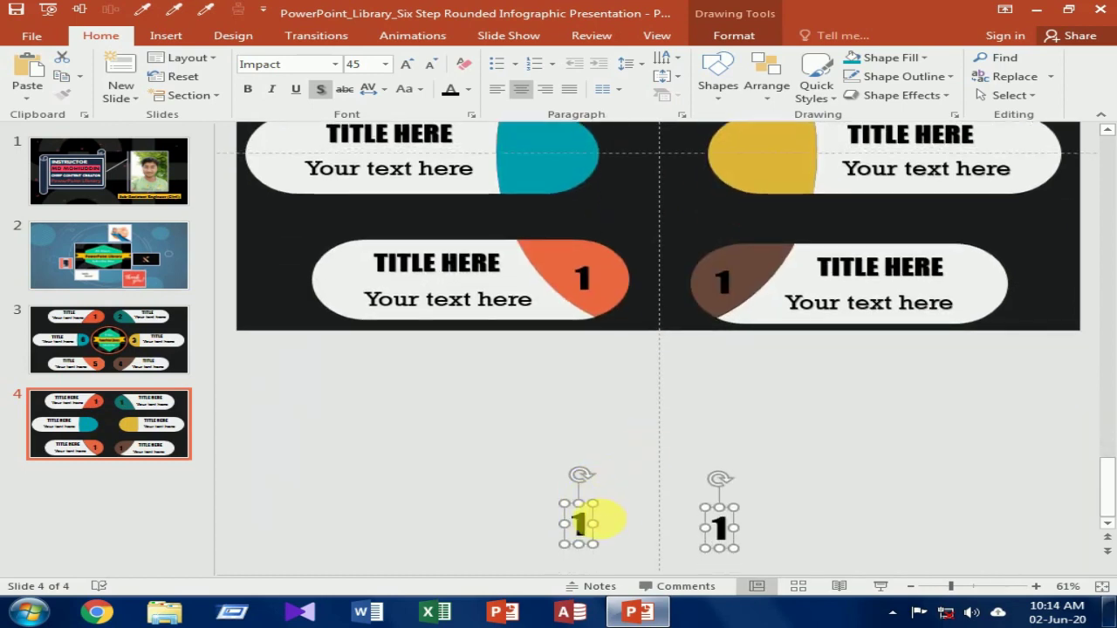
left_click_drag(602, 526, 567, 163)
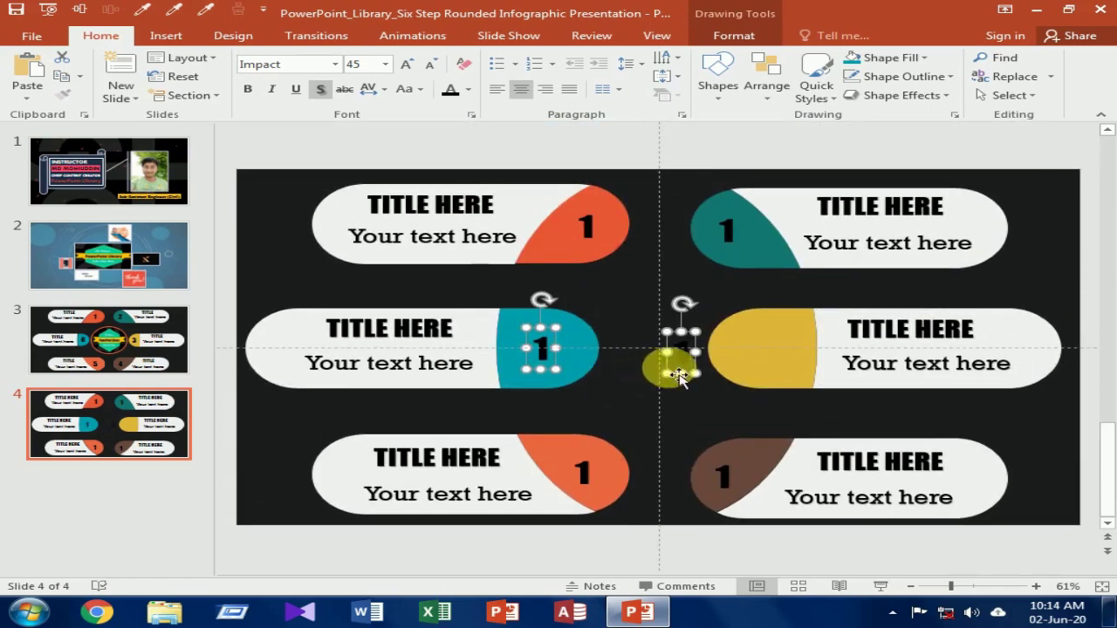
Step: Line up the copied numbers on the yellow and blue middle-row tabs
left_click_drag(705, 371, 717, 366)
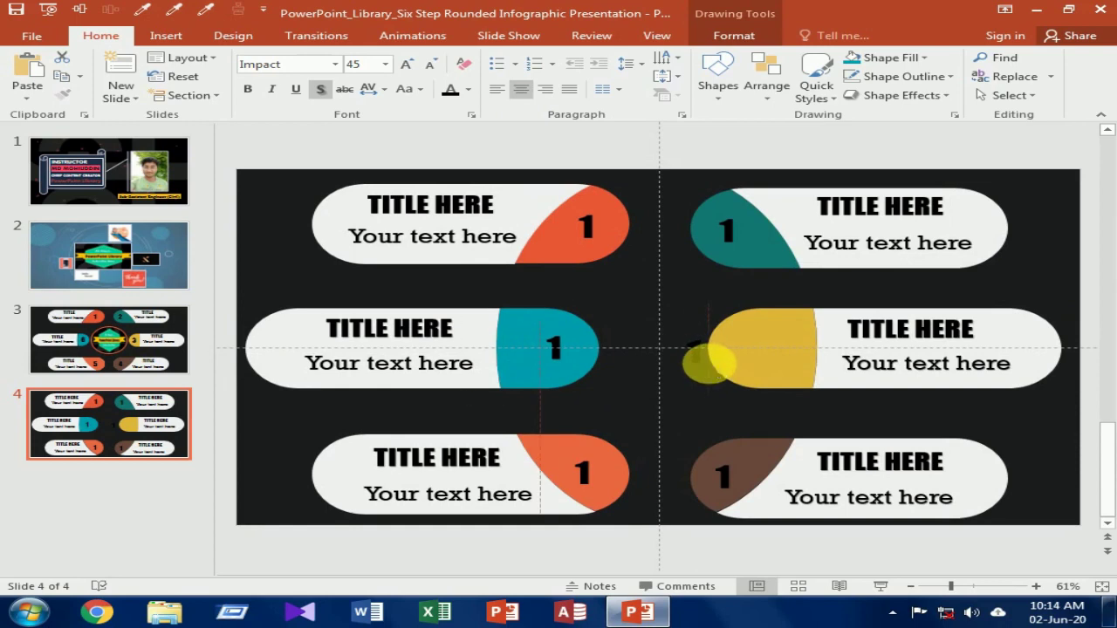
left_click(611, 404)
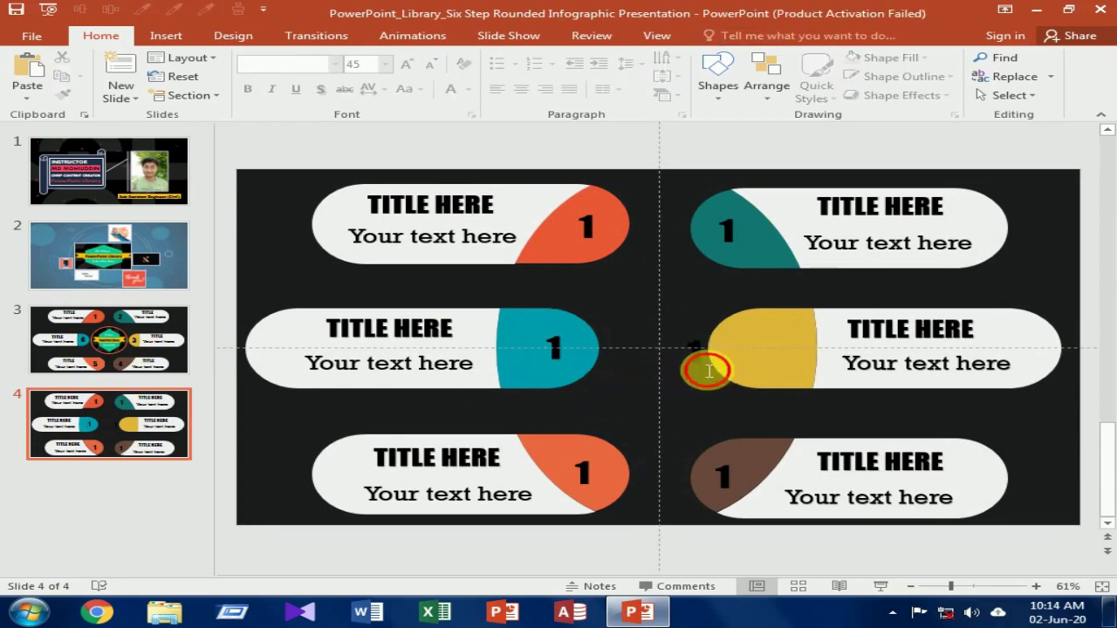
left_click(703, 366)
left_click_drag(721, 373, 773, 371)
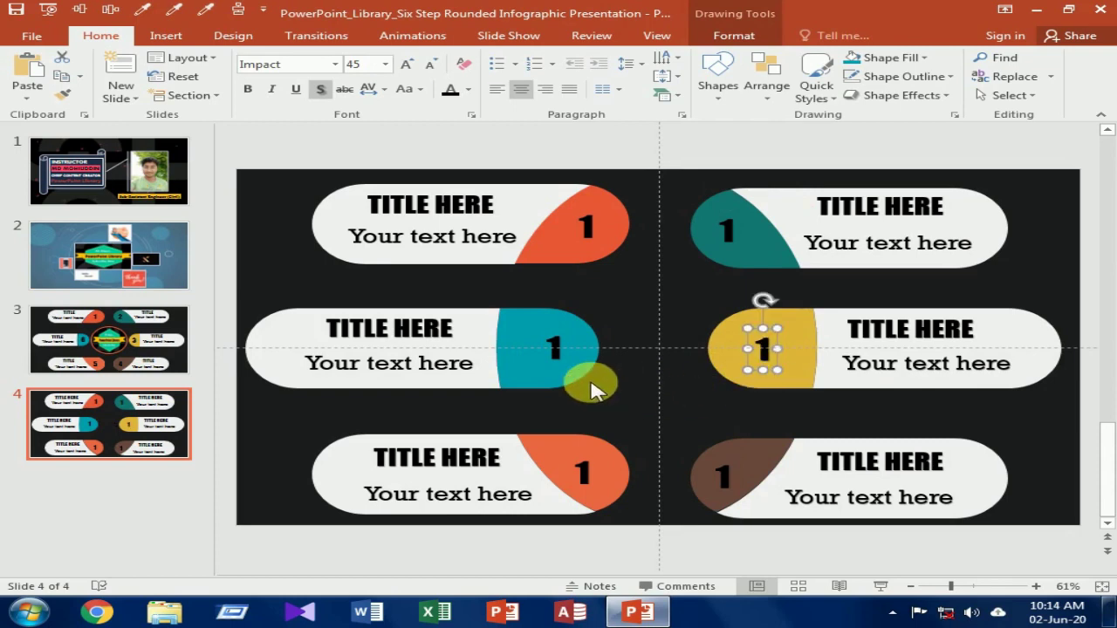
left_click(565, 367)
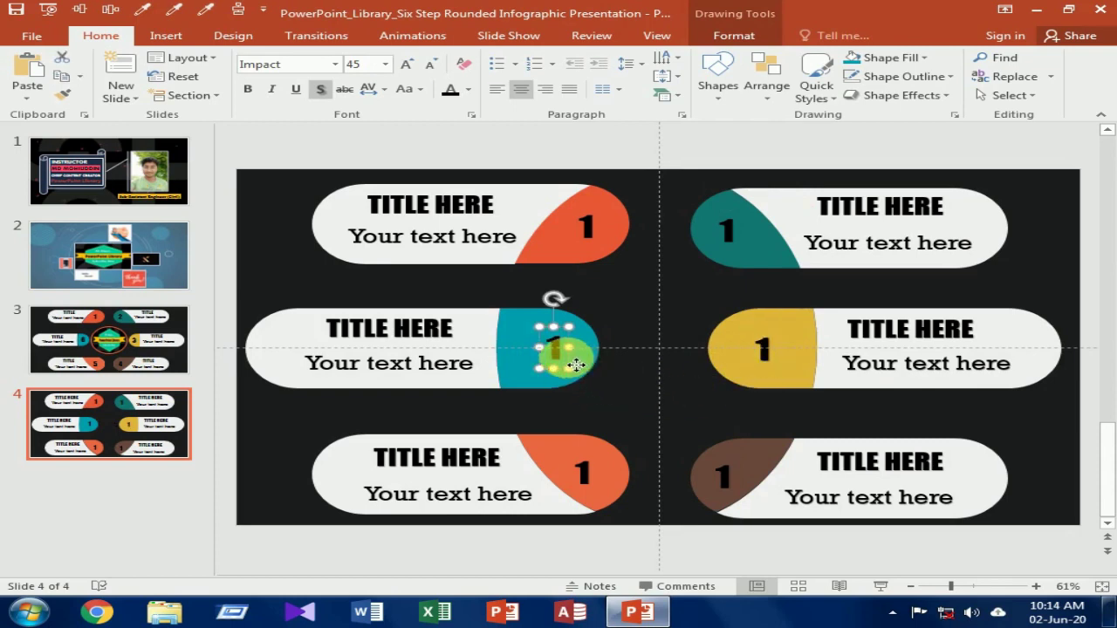
left_click_drag(576, 365, 570, 363)
left_click(623, 278)
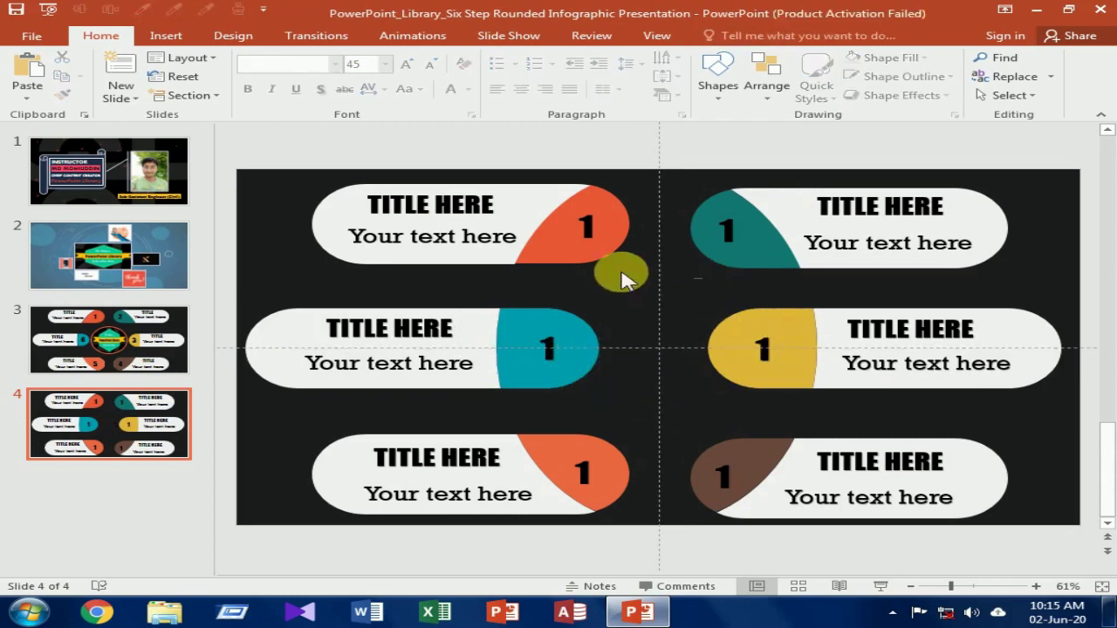
Step: Renumber the teal, yellow and brown tabs as 2, 3 and 4
left_click(726, 229)
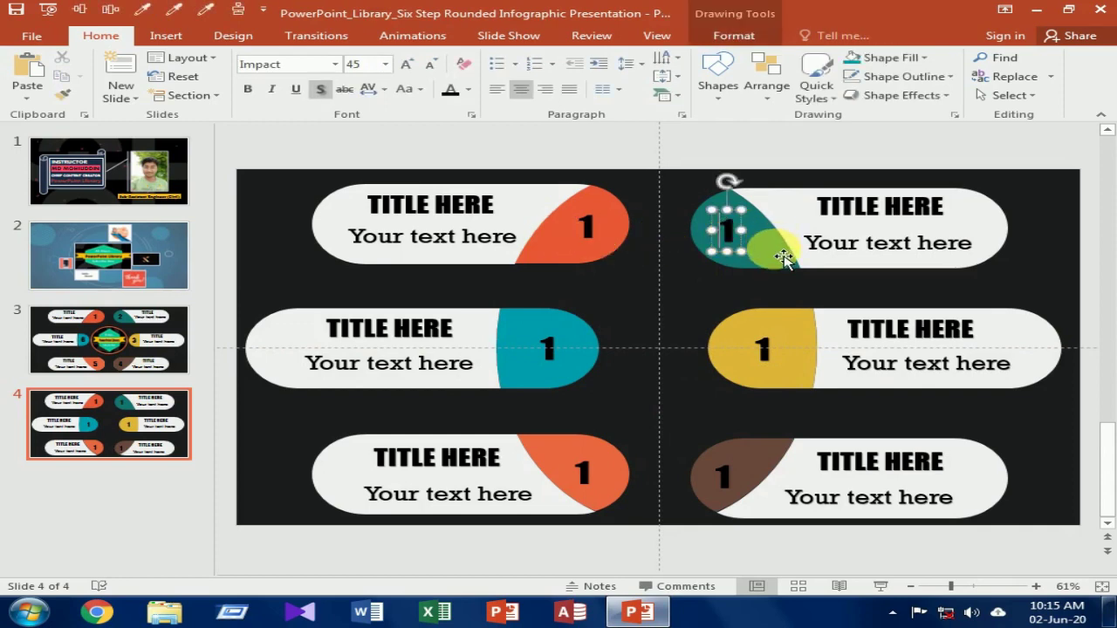
type("2")
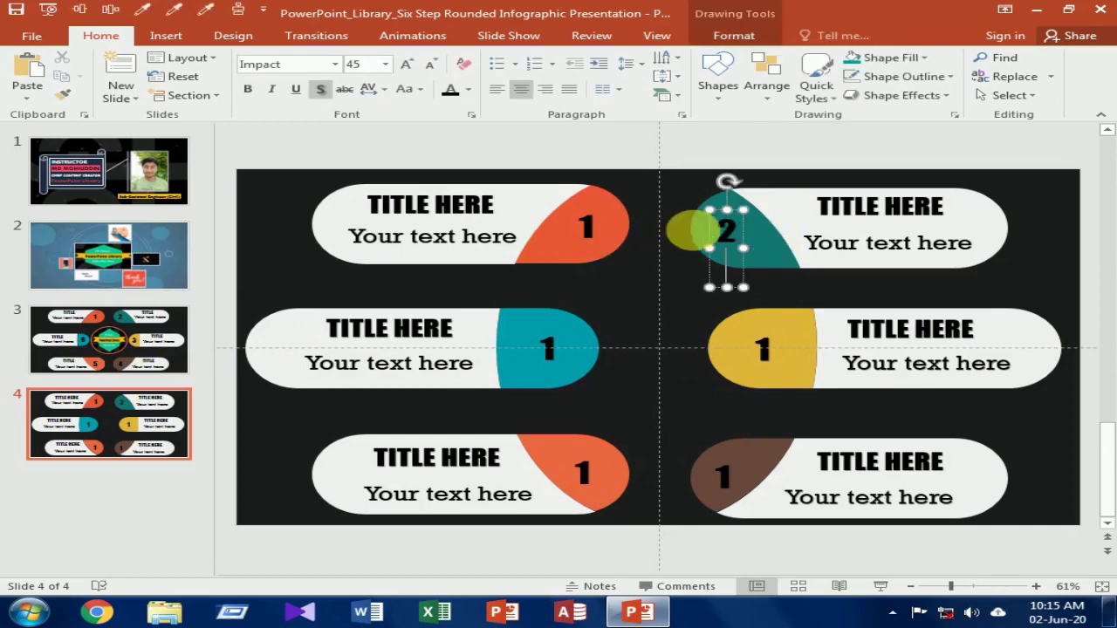
left_click(762, 349)
double_click(762, 349)
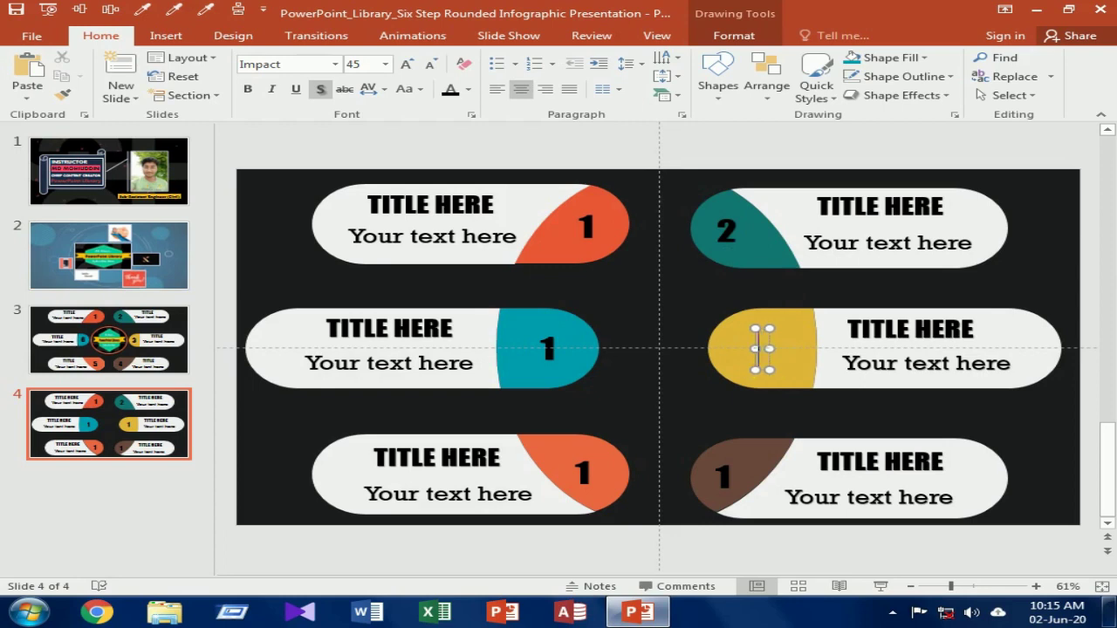
type("3")
left_click(729, 474)
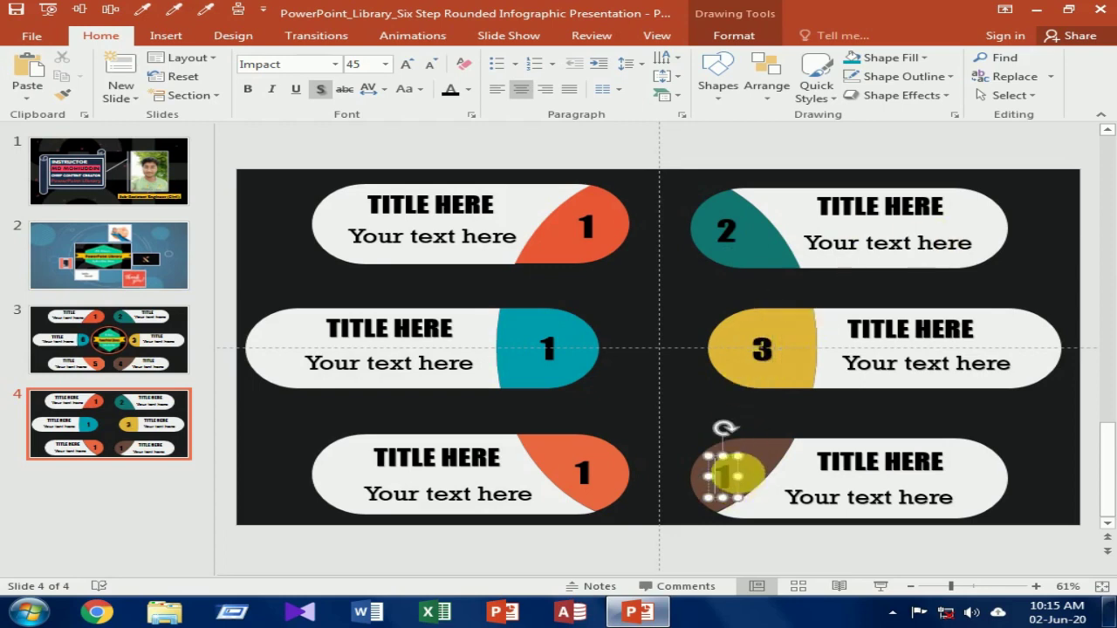
double_click(744, 472)
key("BackSpace")
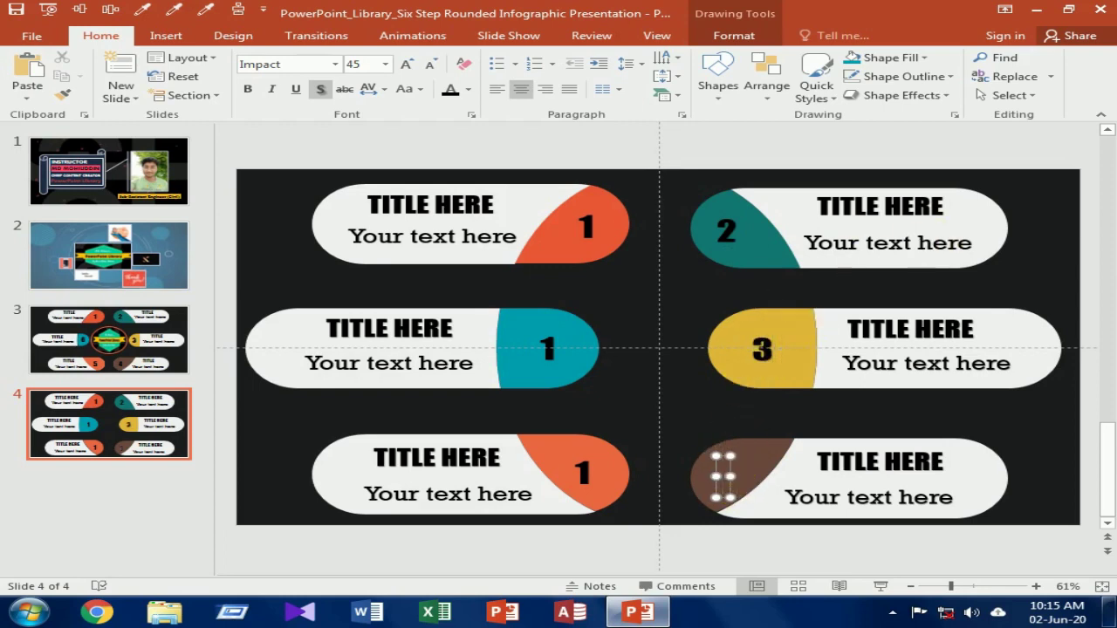
type("4")
Step: Renumber the bottom orange tab as 5 and the blue tab as 6
left_click(583, 474)
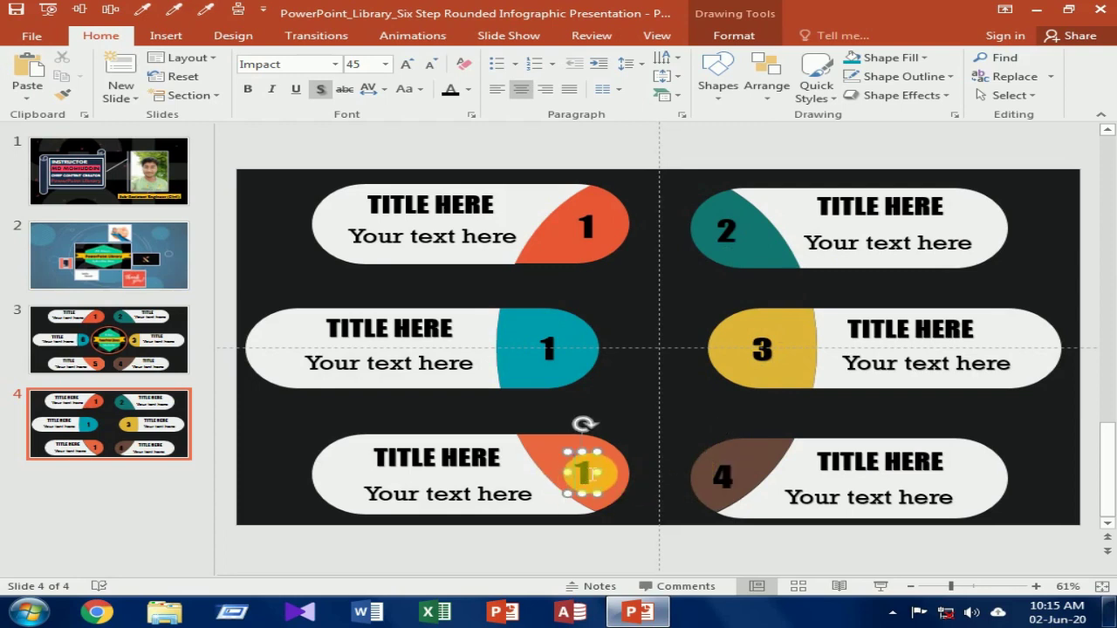
double_click(586, 472)
key("BackSpace")
type("5")
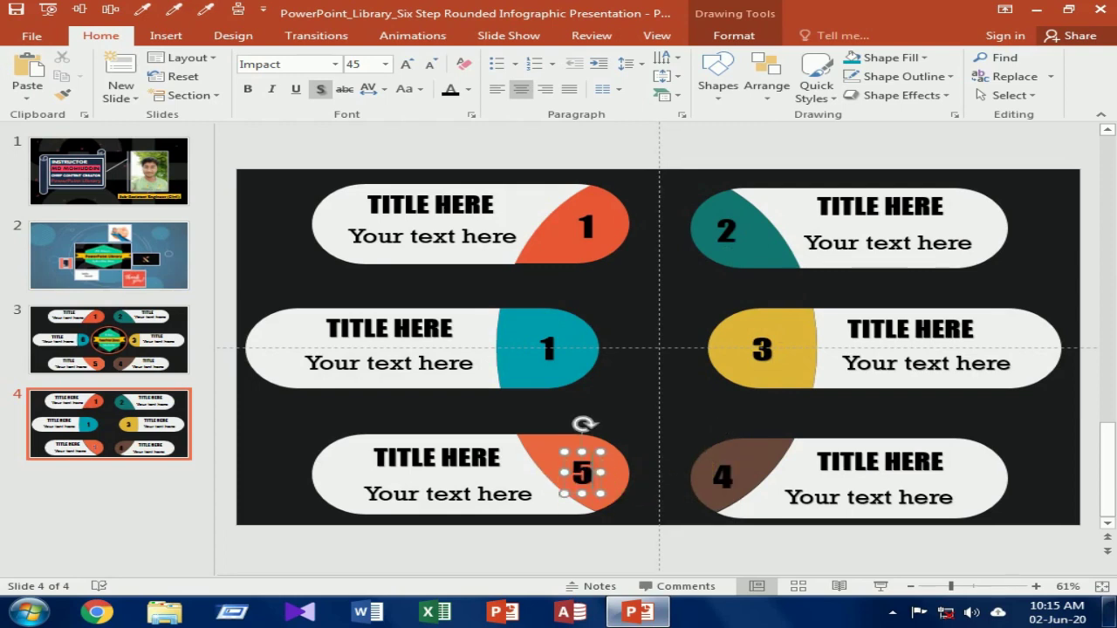
left_click(563, 350)
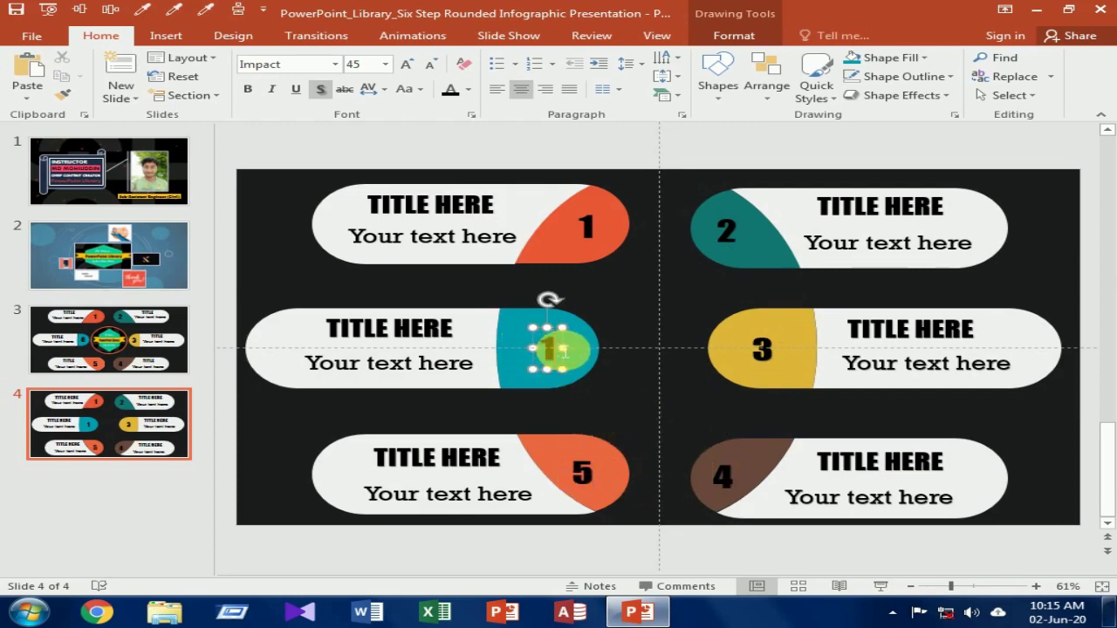
double_click(563, 350)
key("BackSpace")
type("6")
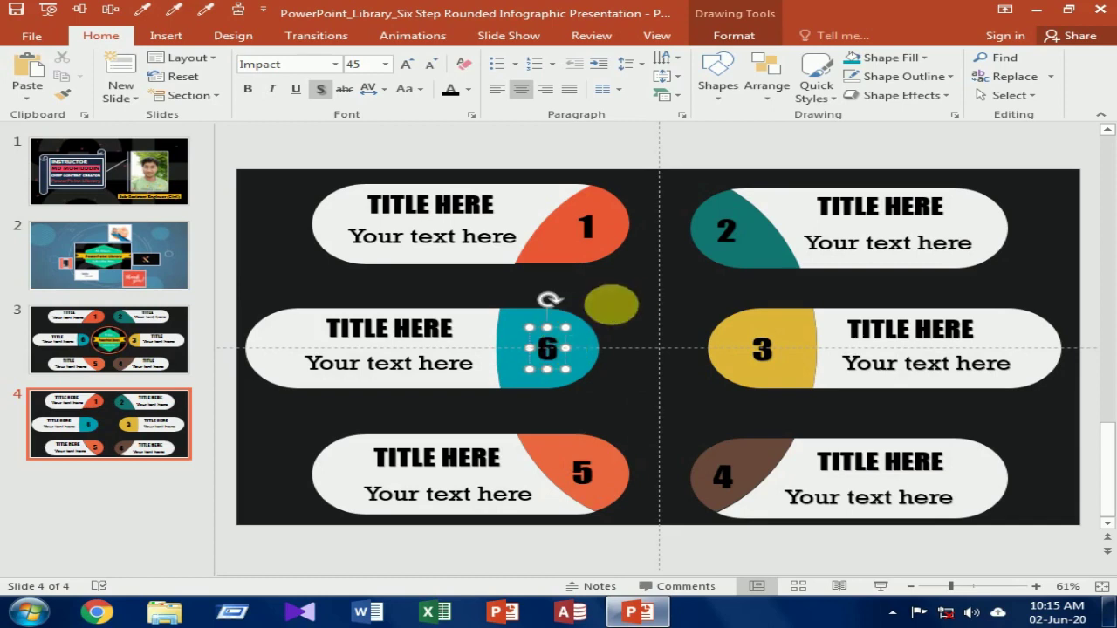
left_click(616, 300)
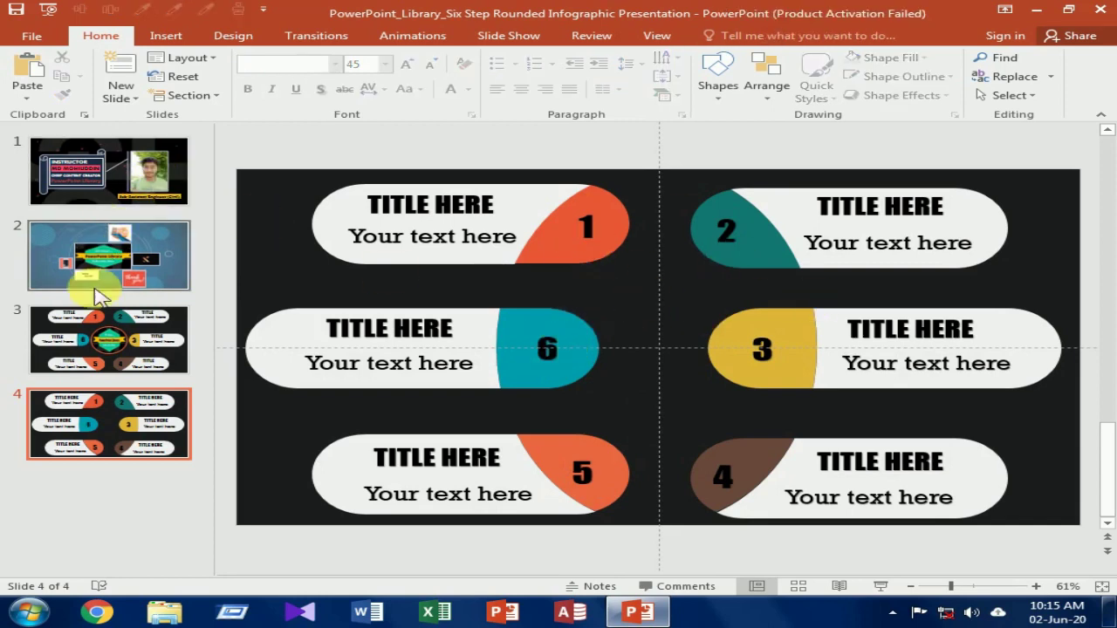
Step: After comparing with slide 3, select the orange 1, blue 6 and orange 5 tab shapes
left_click(103, 336)
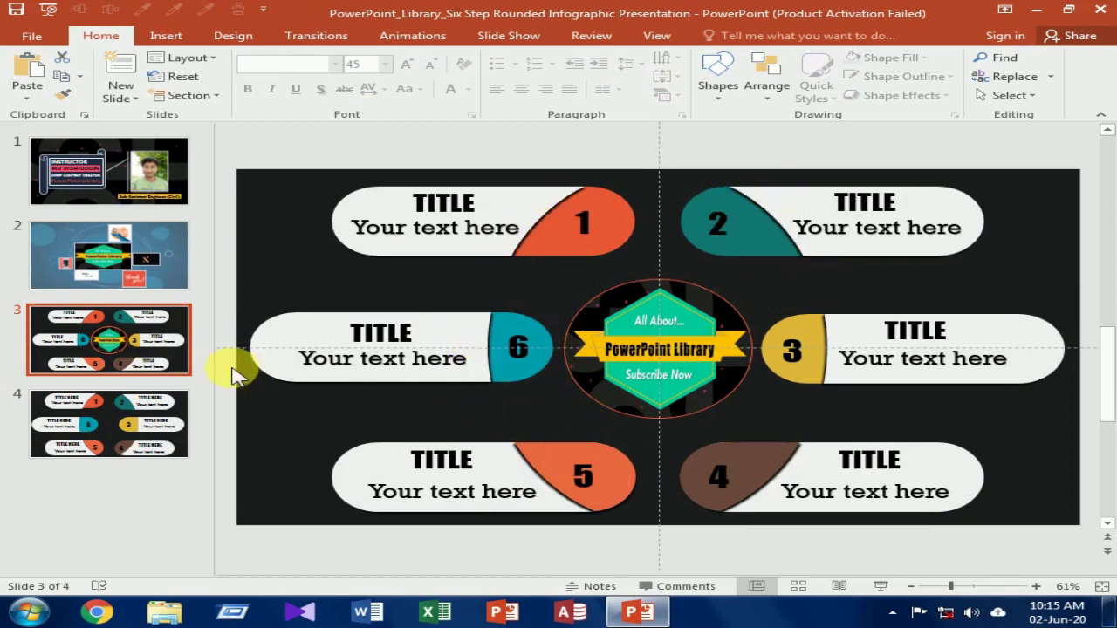
left_click(103, 409)
left_click(755, 237)
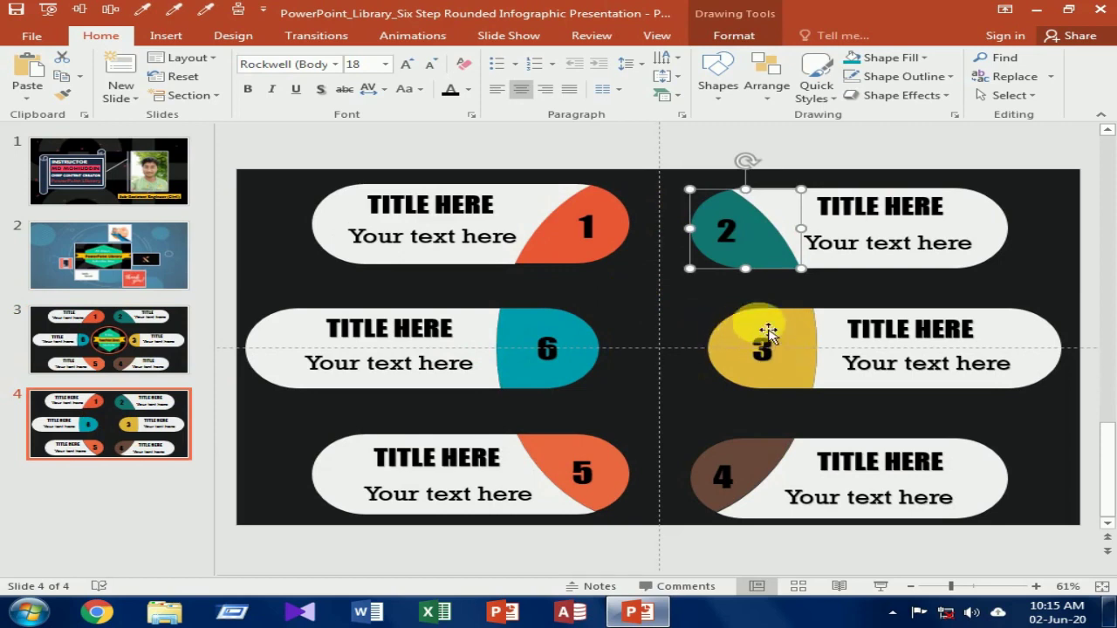
left_click(587, 229)
left_click(545, 245)
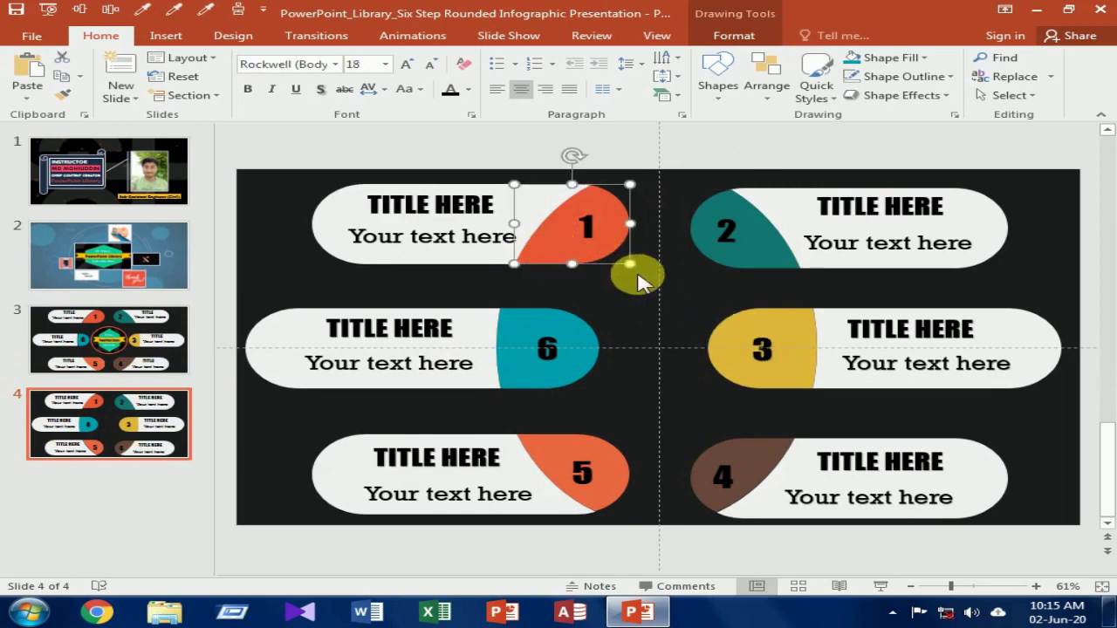
left_click(543, 347, "shift")
left_click(558, 458, "shift")
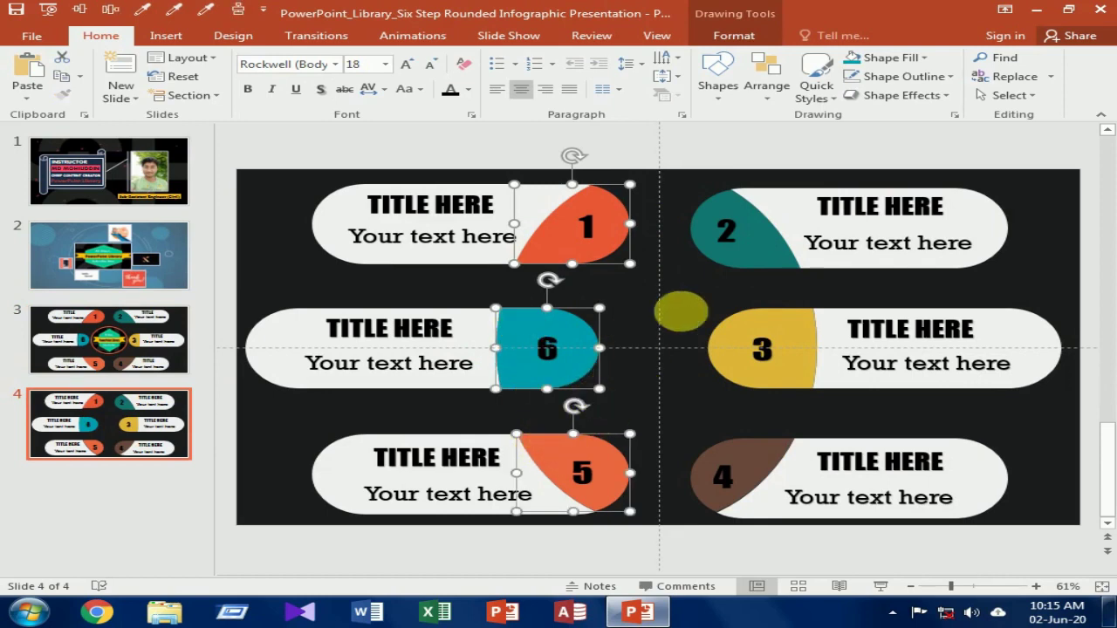
Step: Give the selected tabs an Offset Left outer shadow at 0% transparency
right_click(542, 373)
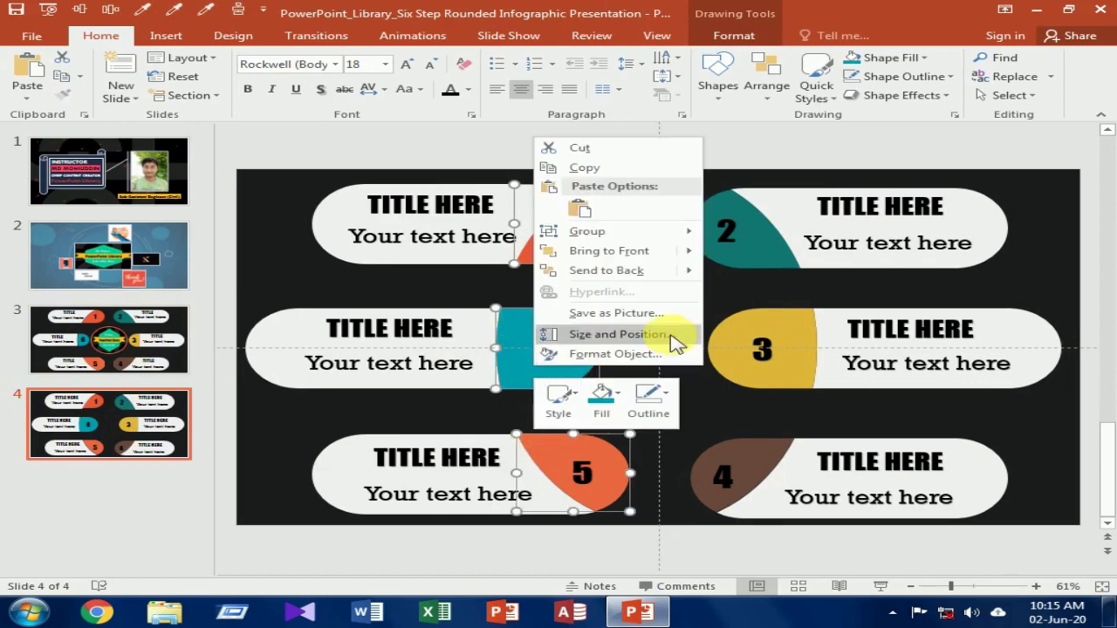
left_click(615, 354)
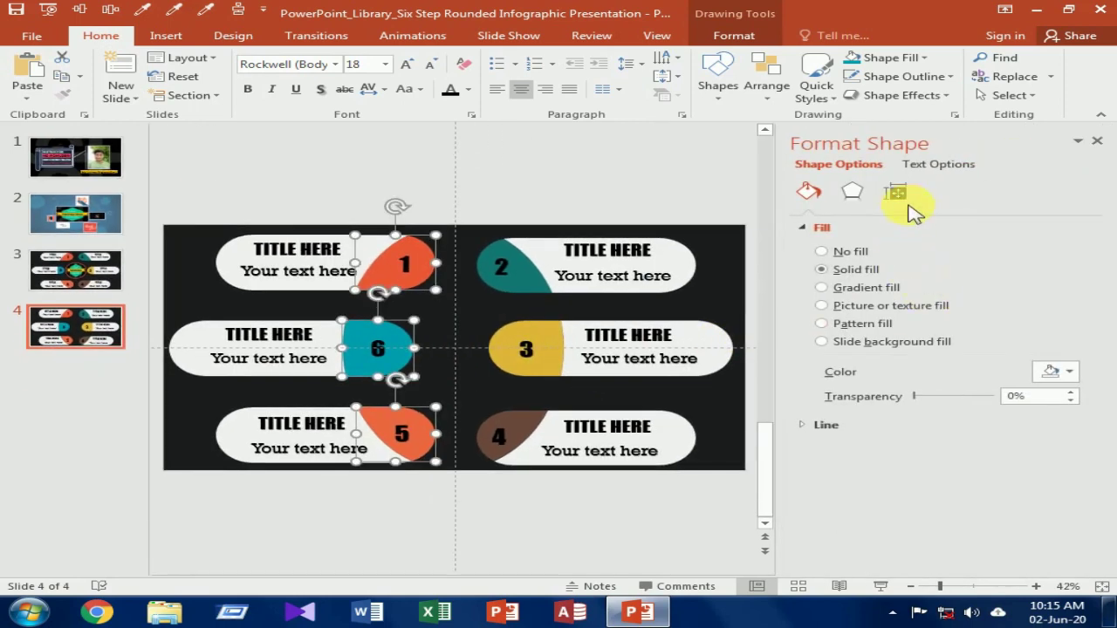
left_click(852, 196)
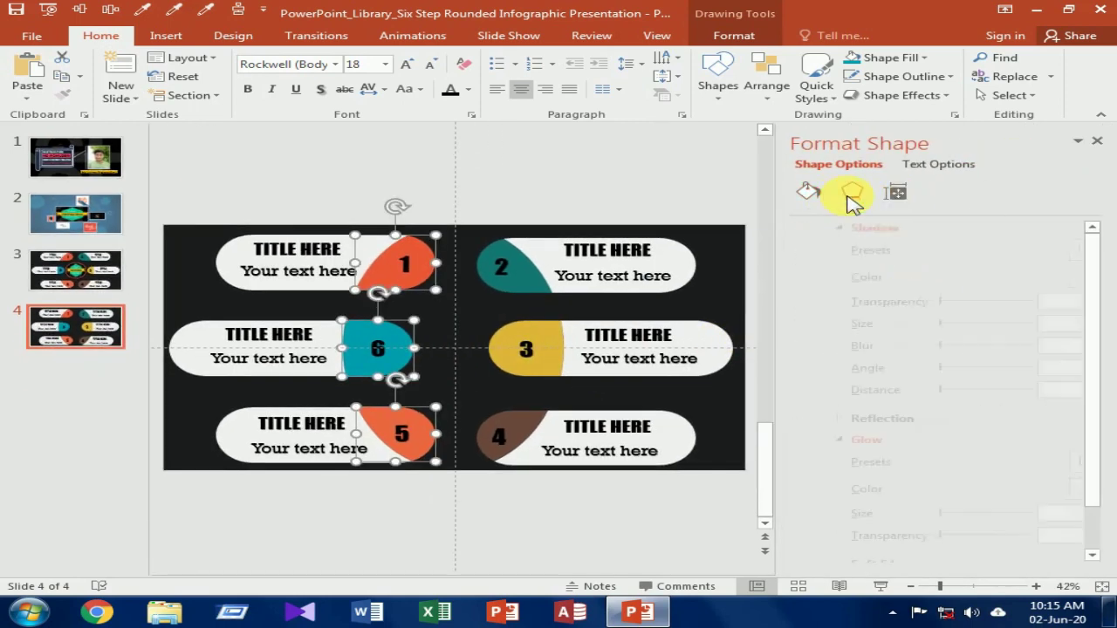
left_click(1068, 252)
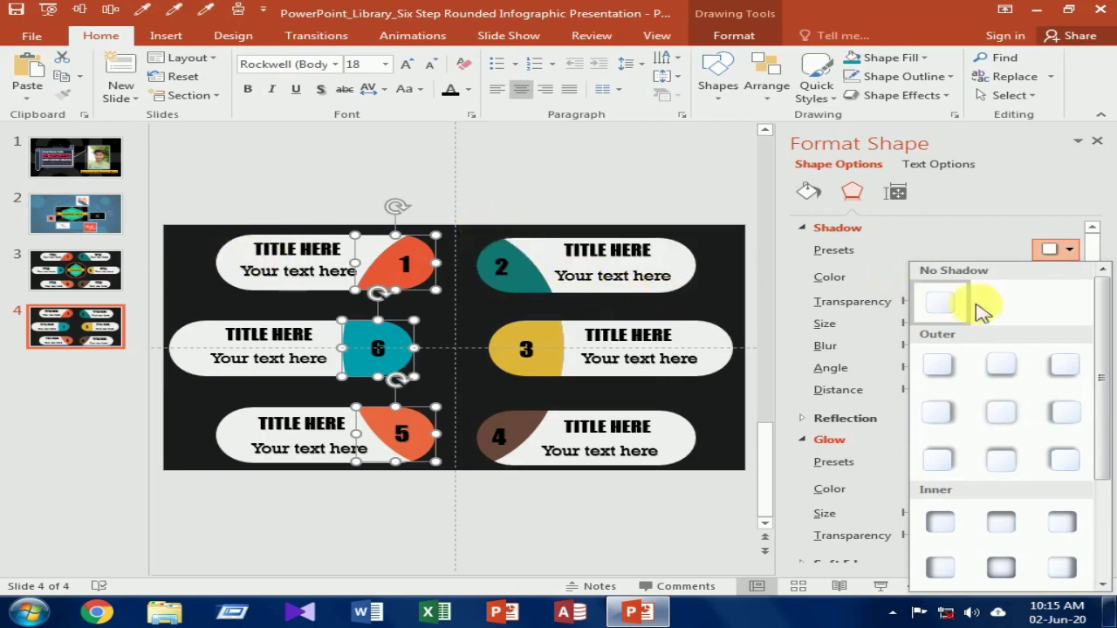
left_click(491, 231)
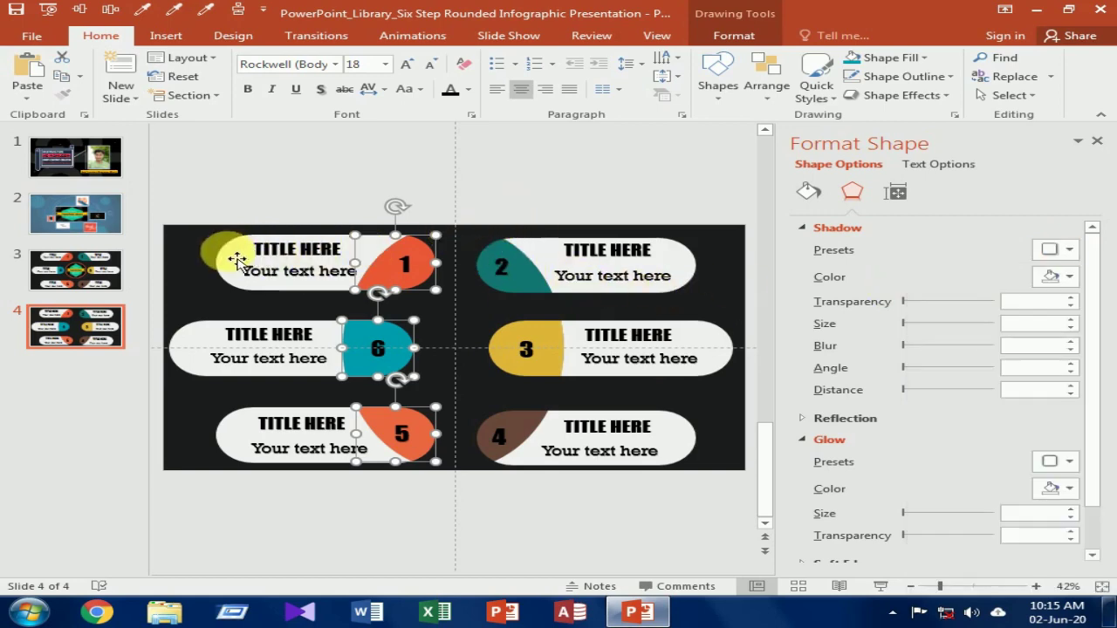
left_click(1053, 251)
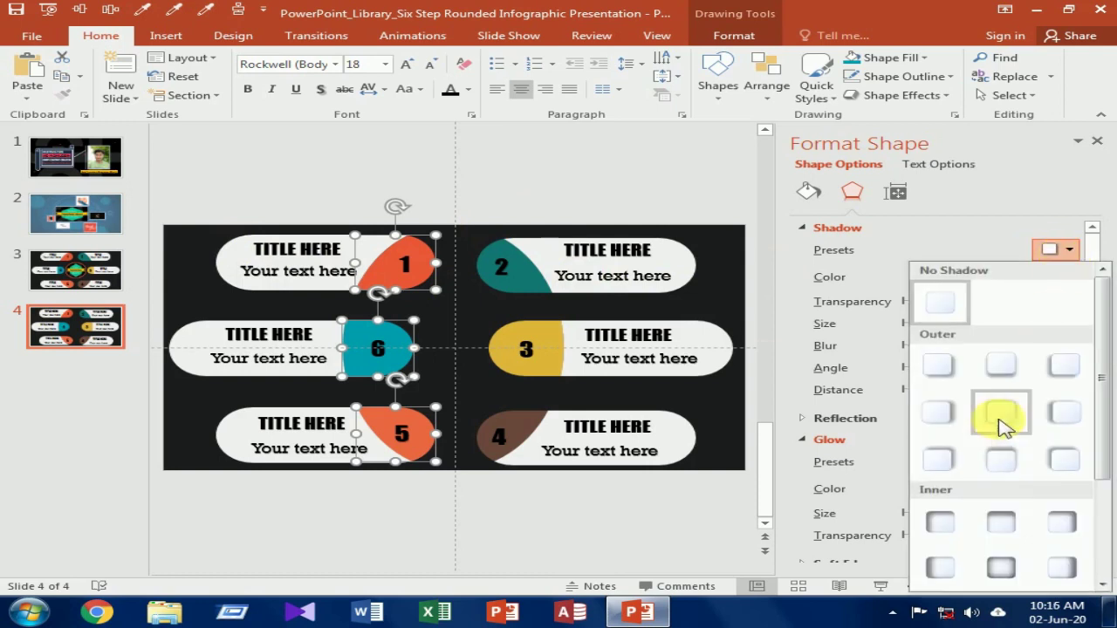
left_click(1058, 371)
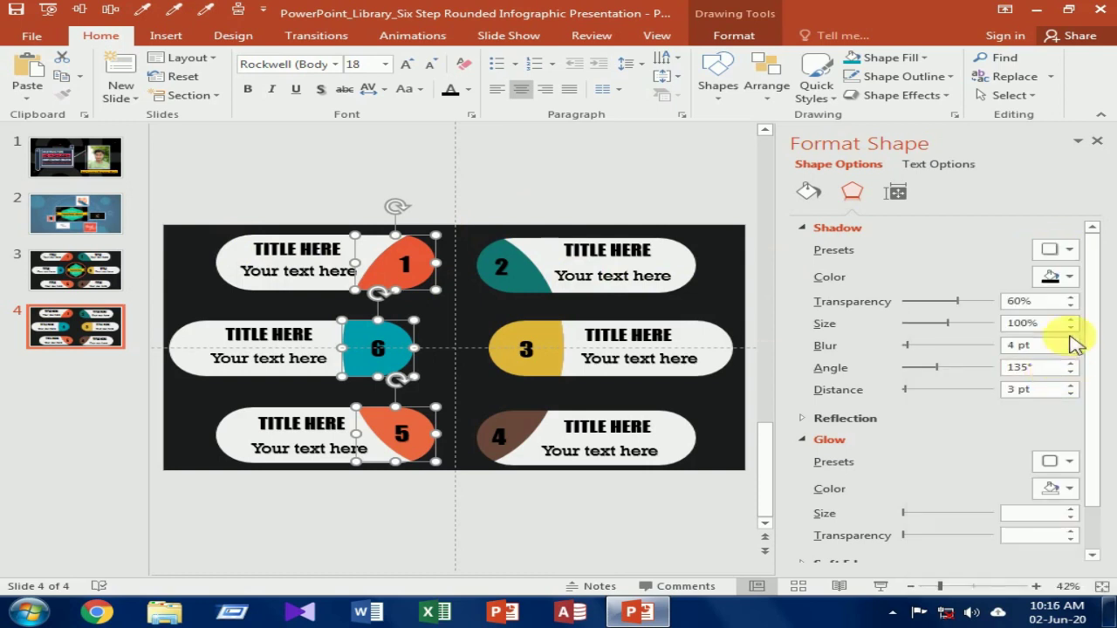
left_click(1065, 251)
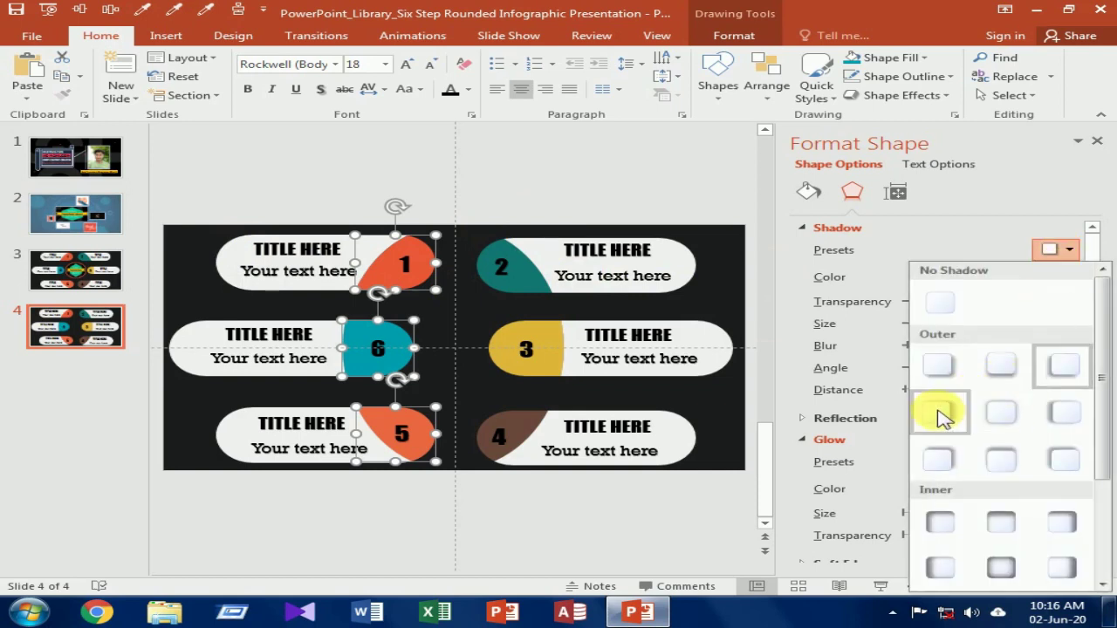
left_click(1065, 413)
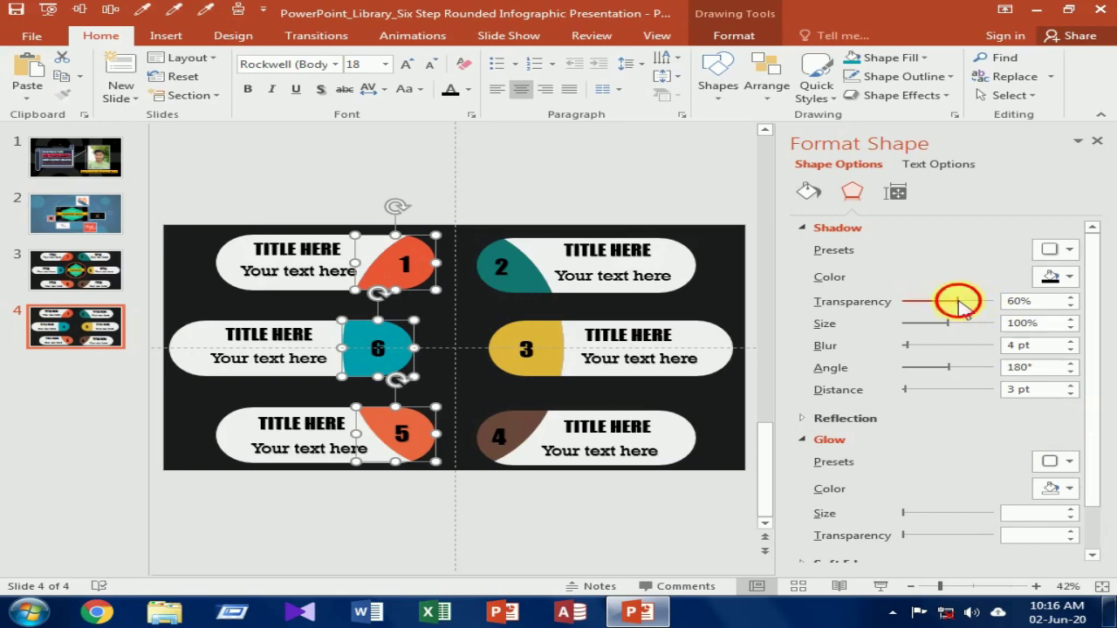
left_click_drag(959, 301, 855, 298)
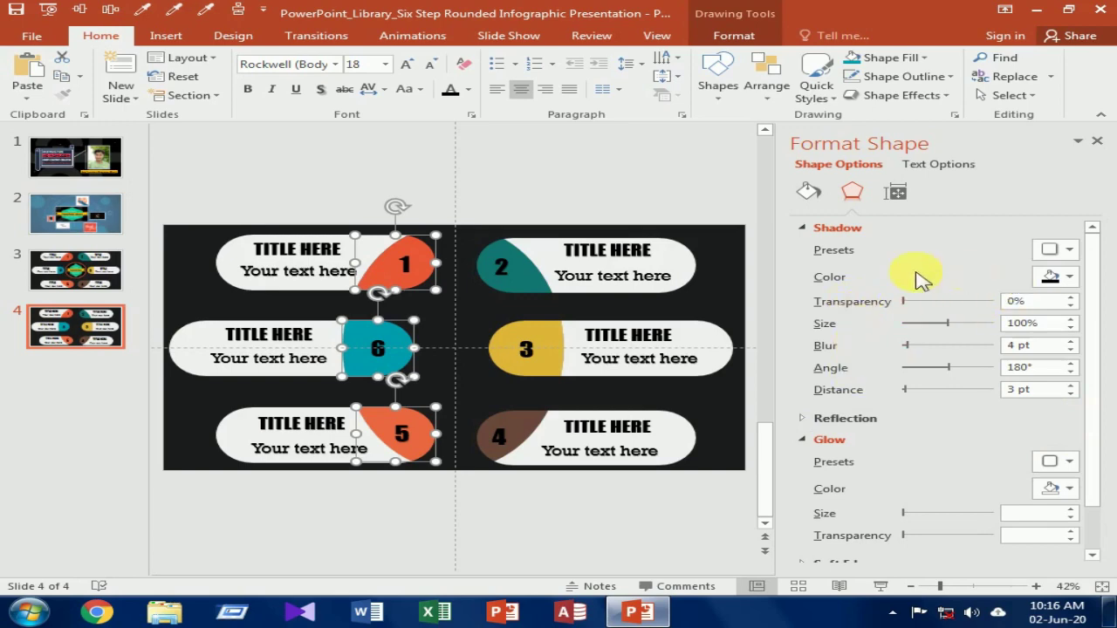
Step: Select the white pills of items 1, 6 and 5 together
left_click(1097, 141)
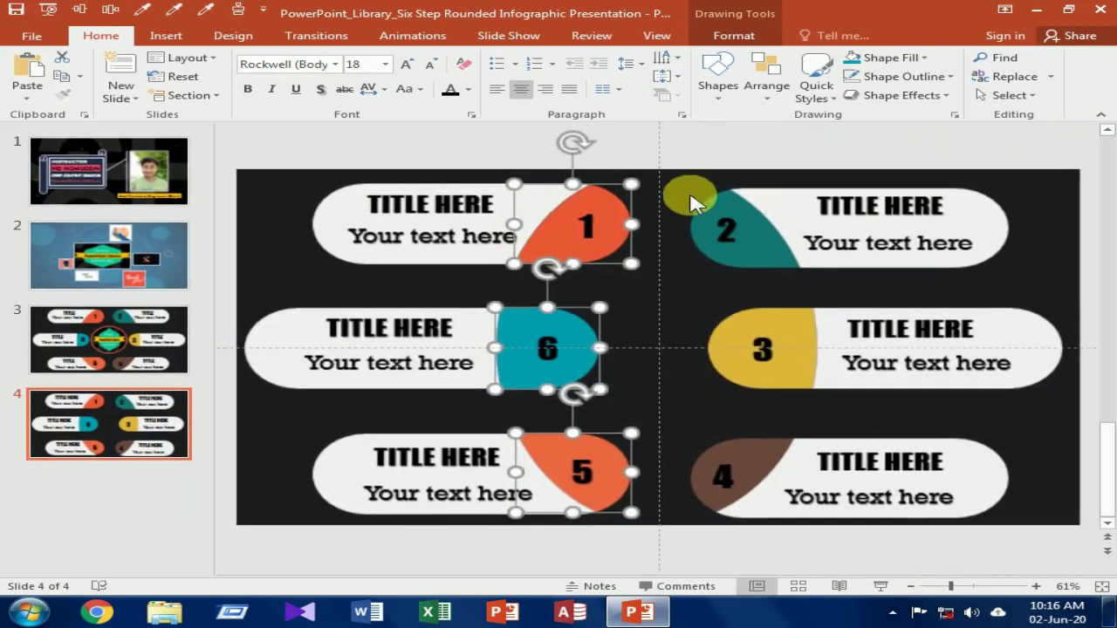
left_click(663, 209)
left_click(352, 226)
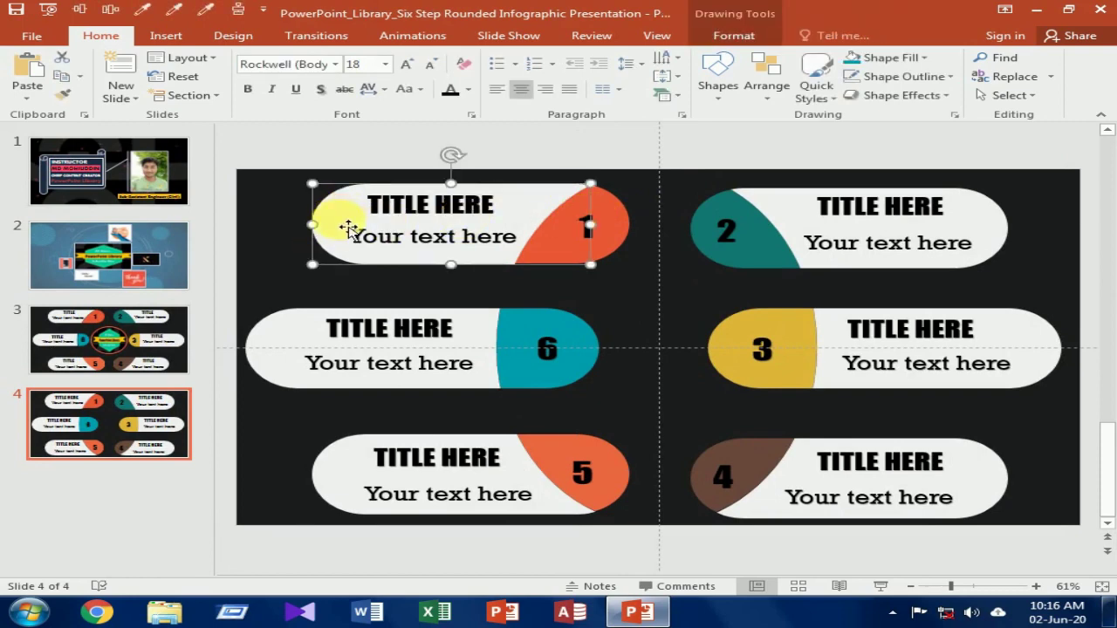
left_click(291, 338)
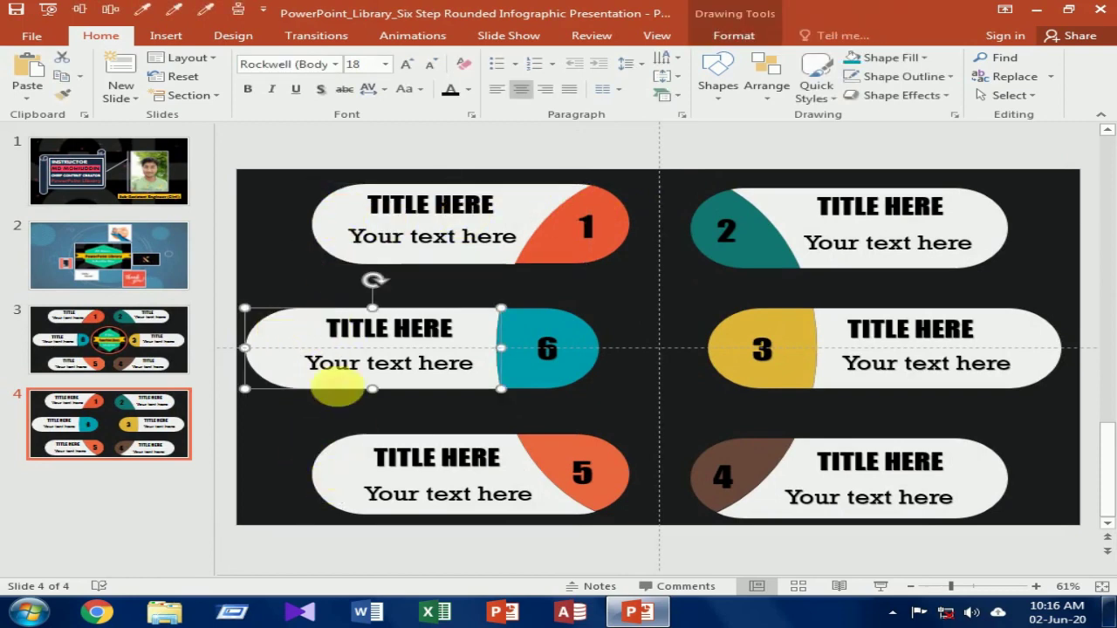
left_click(351, 234, "shift")
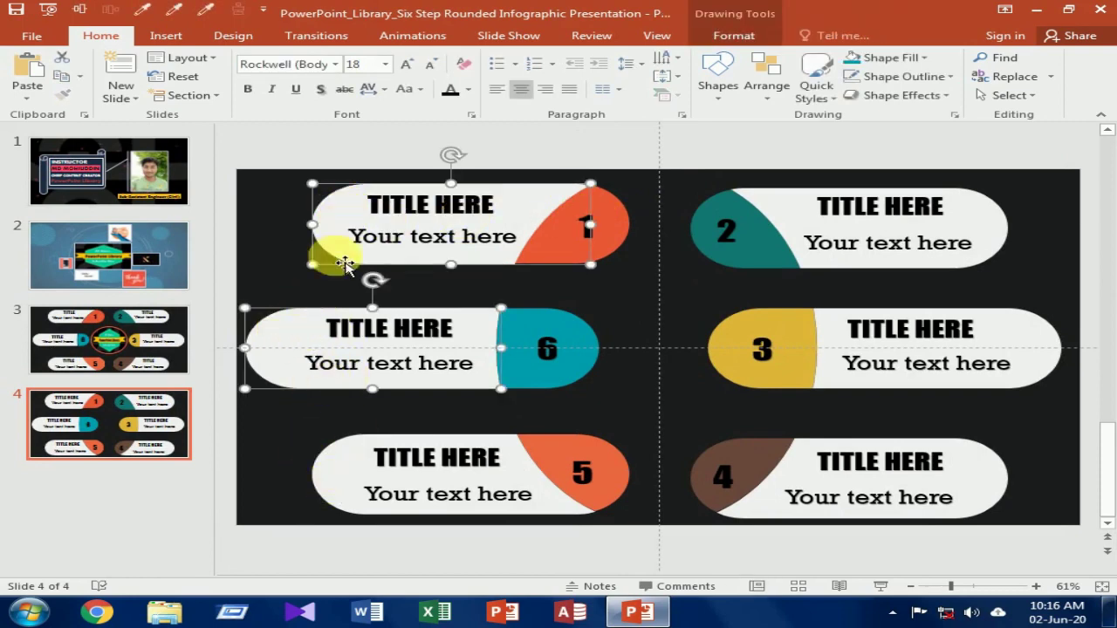
left_click(336, 472, "shift")
Step: Apply a black Offset Diagonal Bottom Right shadow at 0% transparency to those pills
right_click(362, 457)
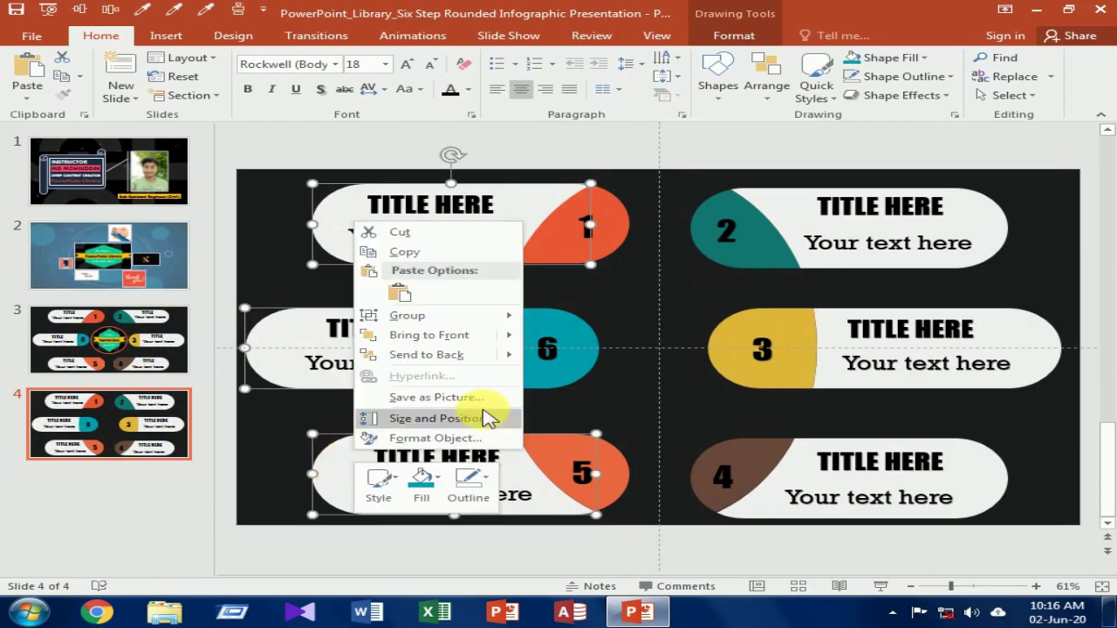
left_click(461, 440)
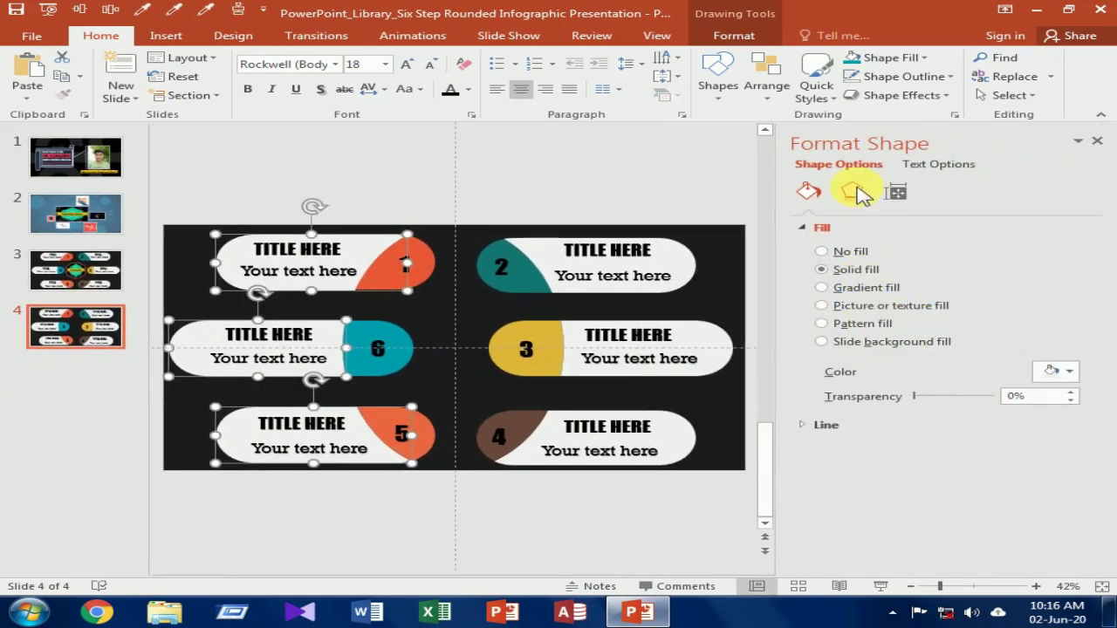
left_click(851, 191)
left_click(1070, 251)
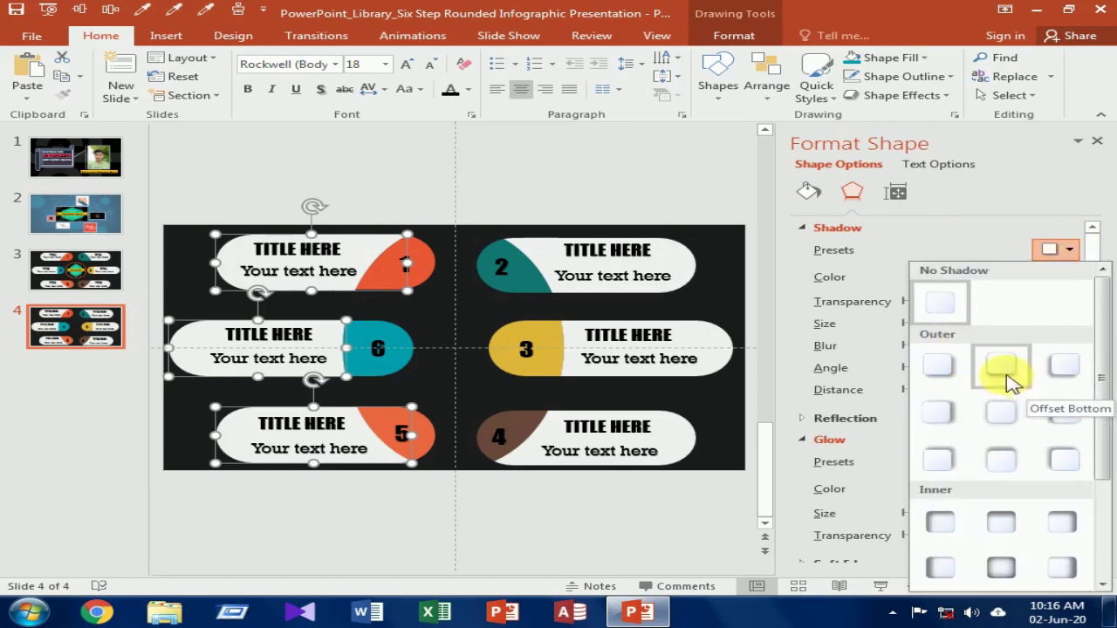
left_click(938, 365)
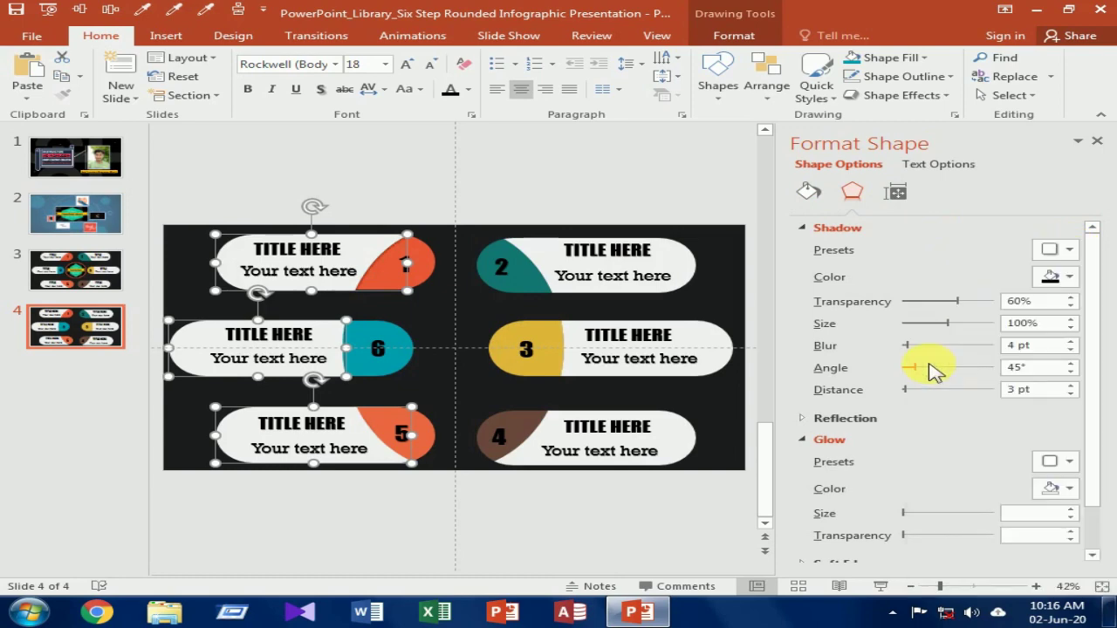
left_click(1070, 276)
left_click(943, 316)
mouse_move(947, 325)
left_mouse_down()
mouse_move(984, 325)
mouse_move(833, 303)
left_mouse_up()
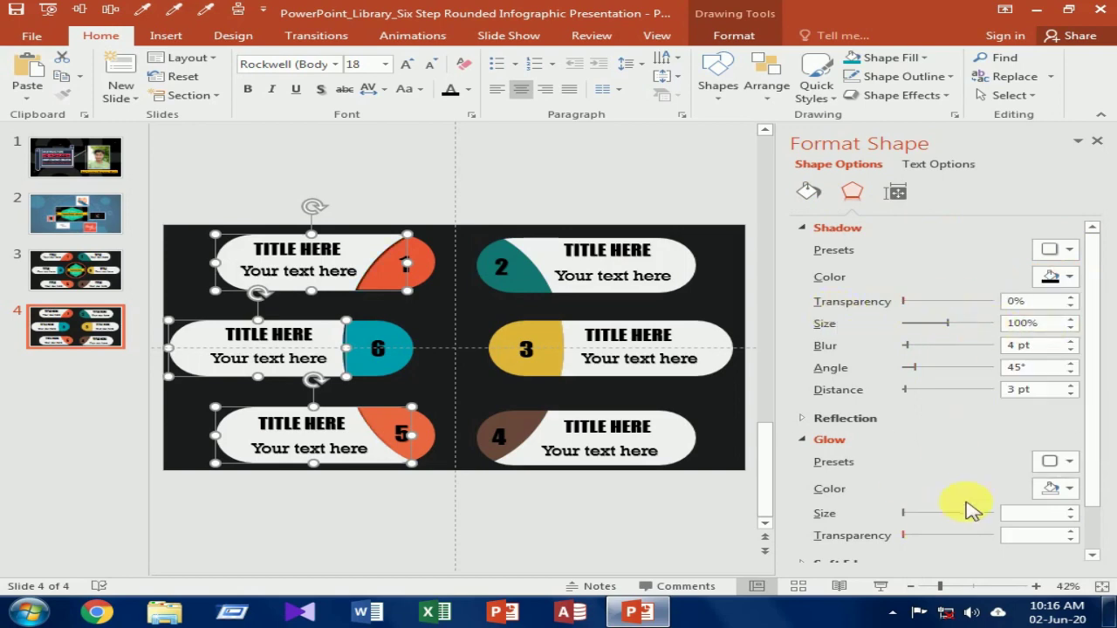
left_click(1097, 142)
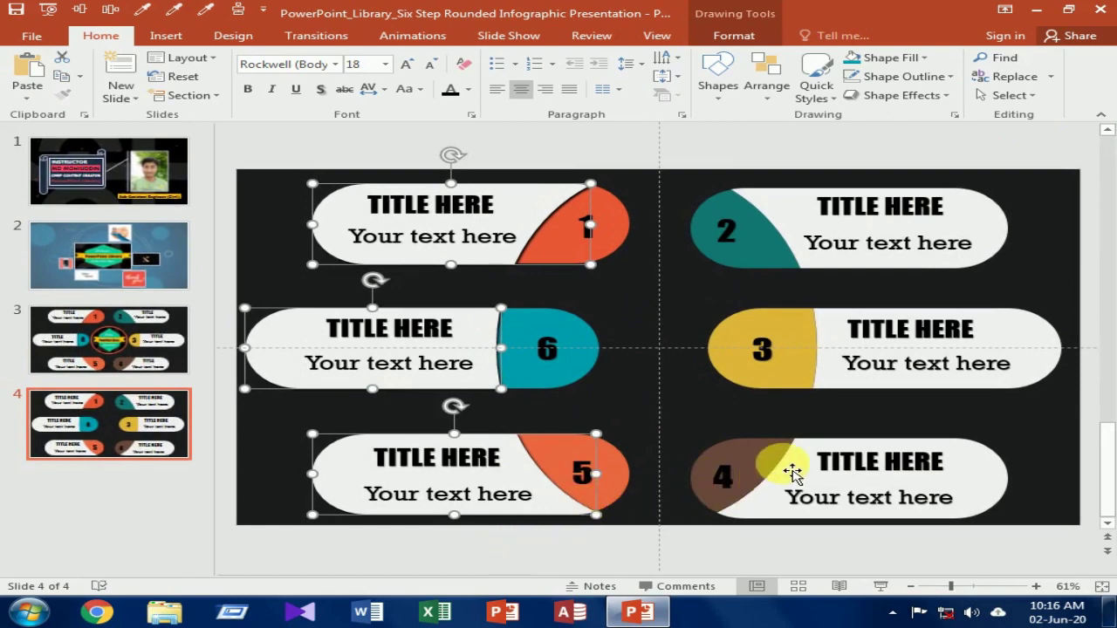
Step: Select the white pills of items 2, 3 and 4 together
left_click(816, 473)
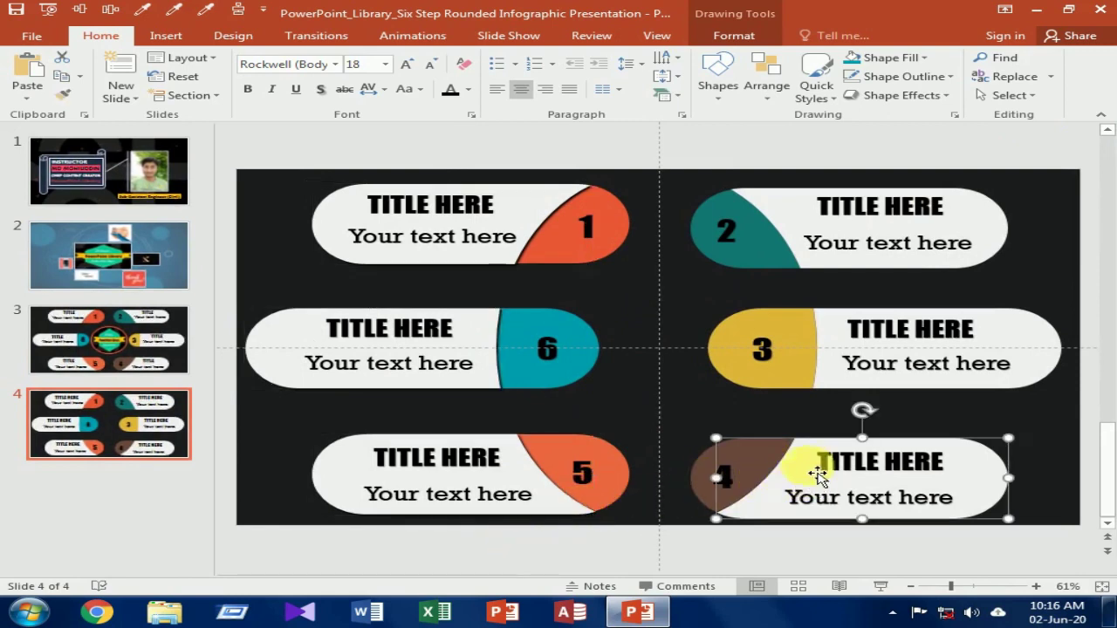
left_click(865, 380)
left_click(863, 243)
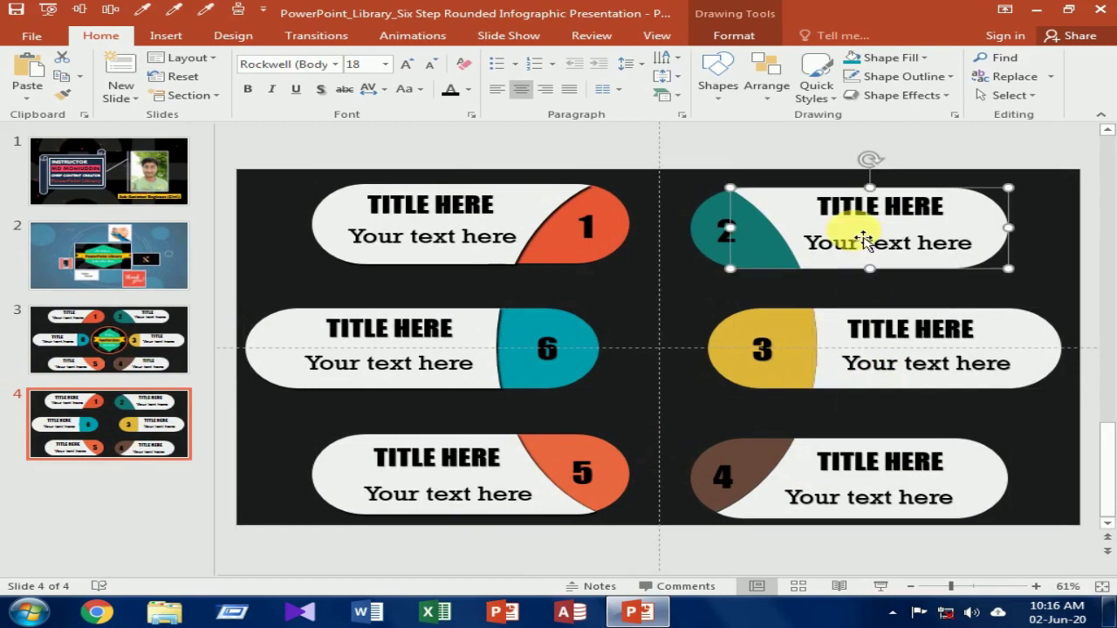
left_click(1043, 346, "shift")
left_click(984, 481, "shift")
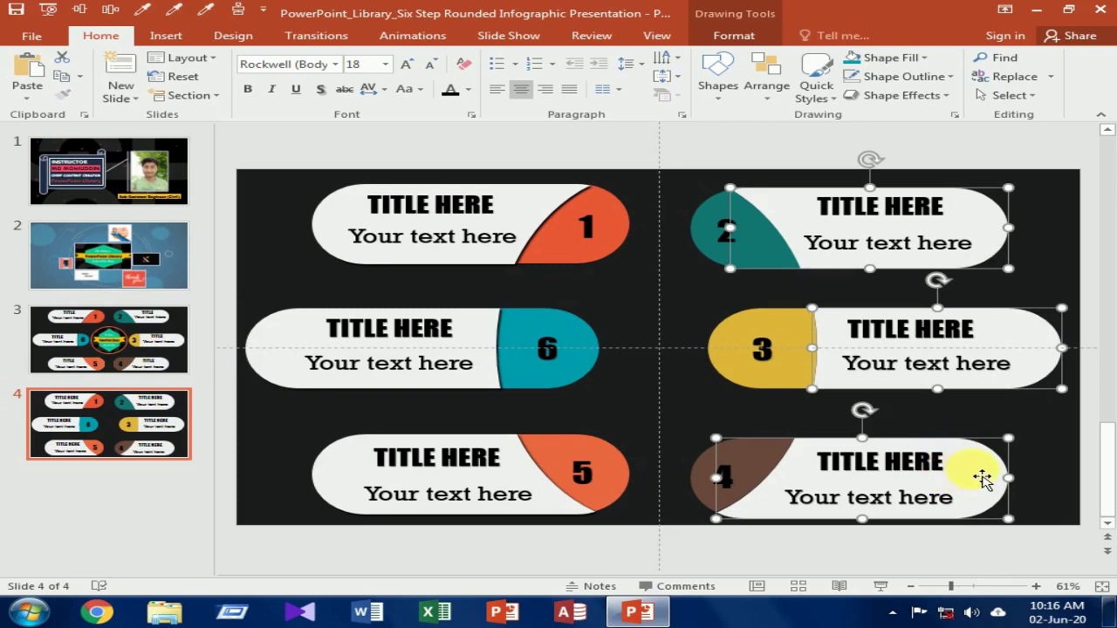
Step: Apply a dark Offset Left shadow at 0% transparency to those pills
right_click(982, 475)
left_click(912, 463)
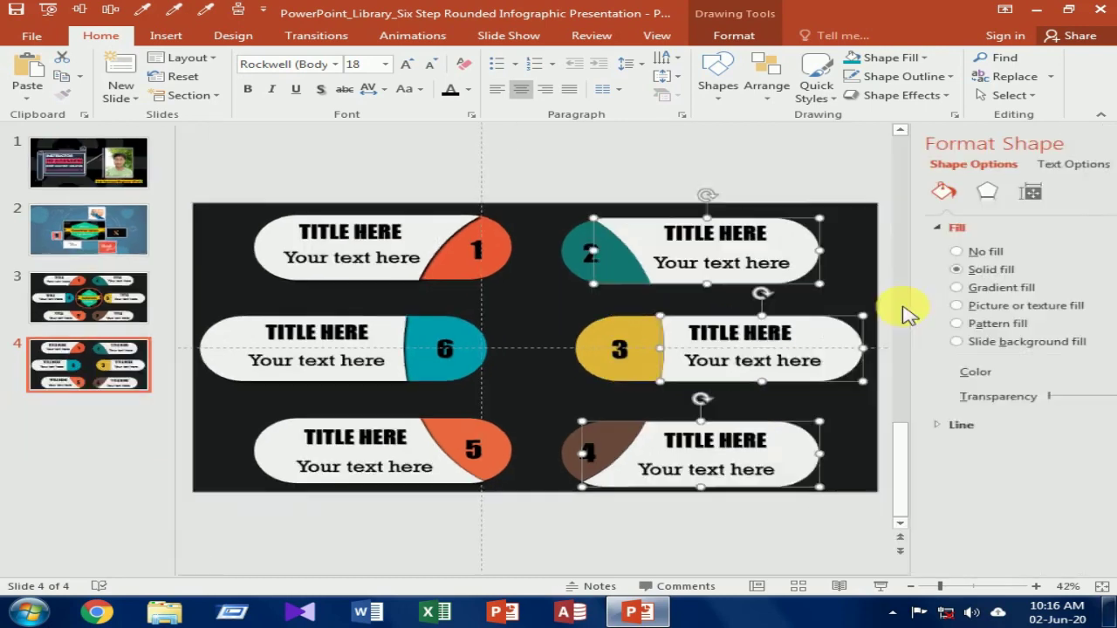
left_click(851, 196)
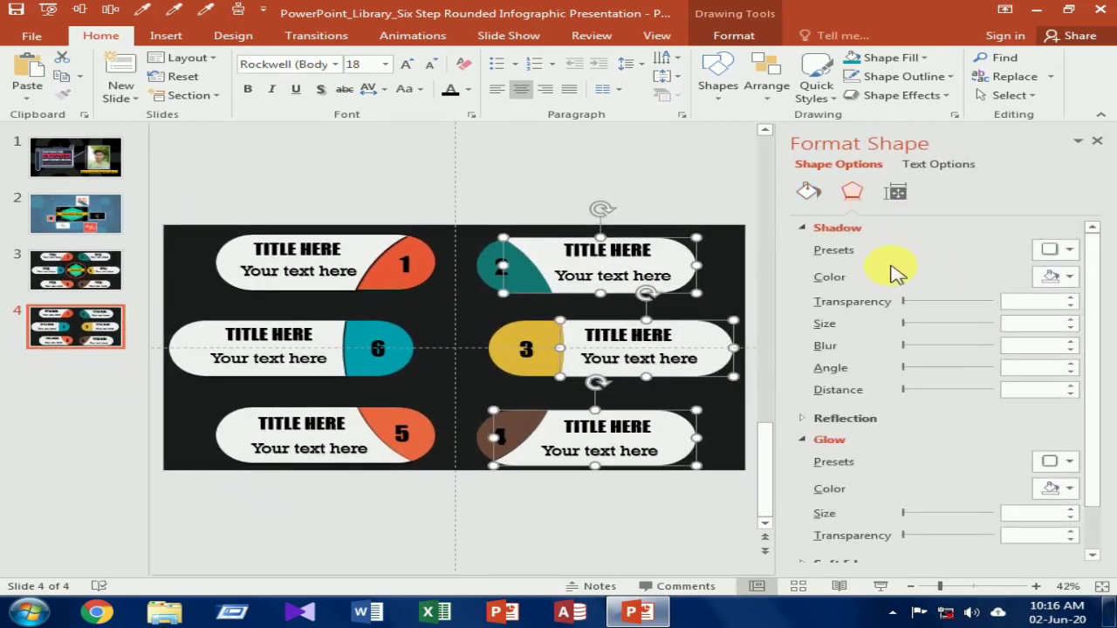
left_click(1058, 251)
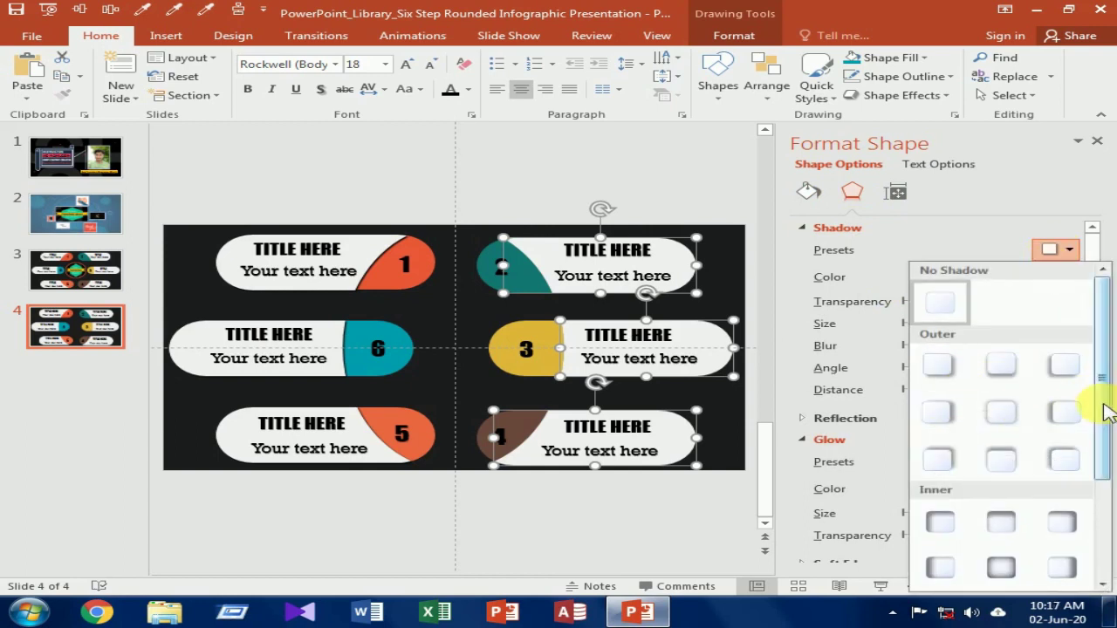
left_click(1075, 414)
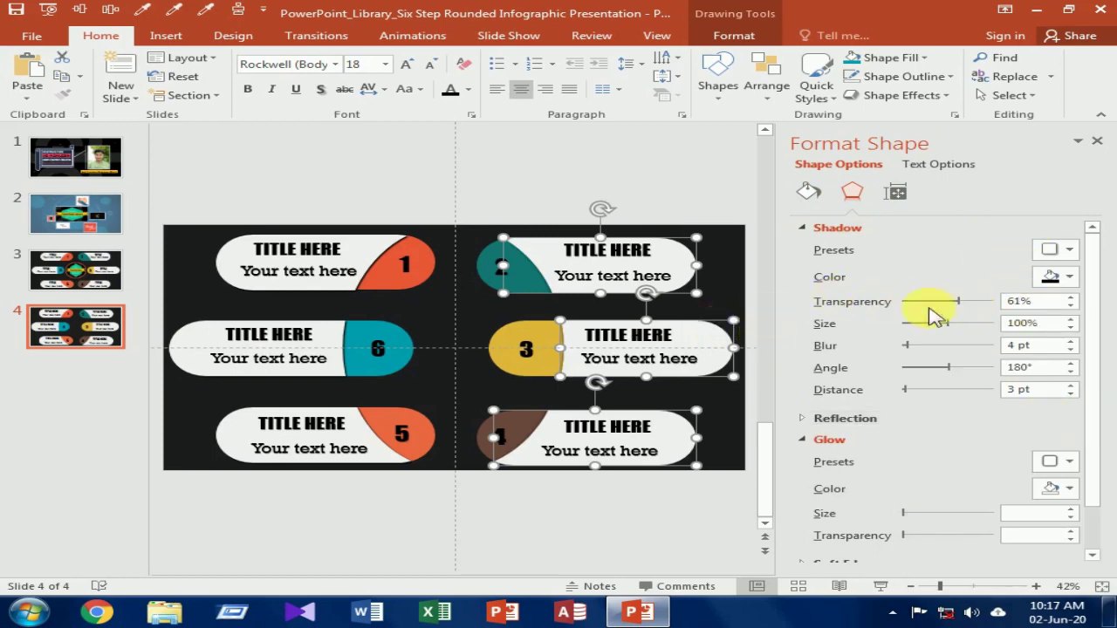
left_click_drag(965, 303, 871, 304)
left_click(1070, 278)
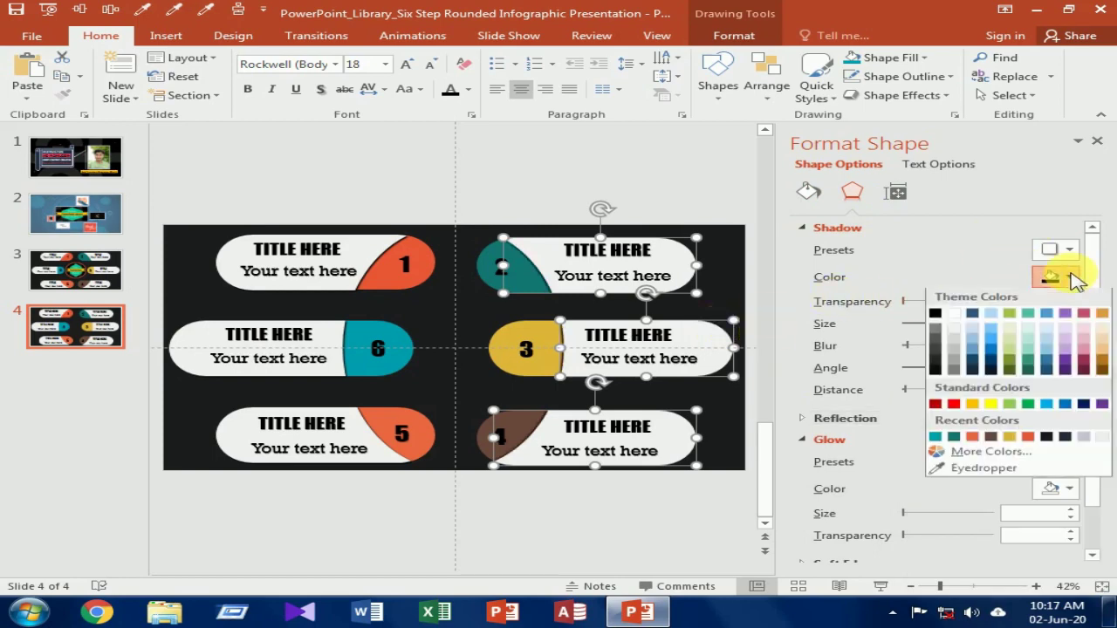
left_click(947, 321)
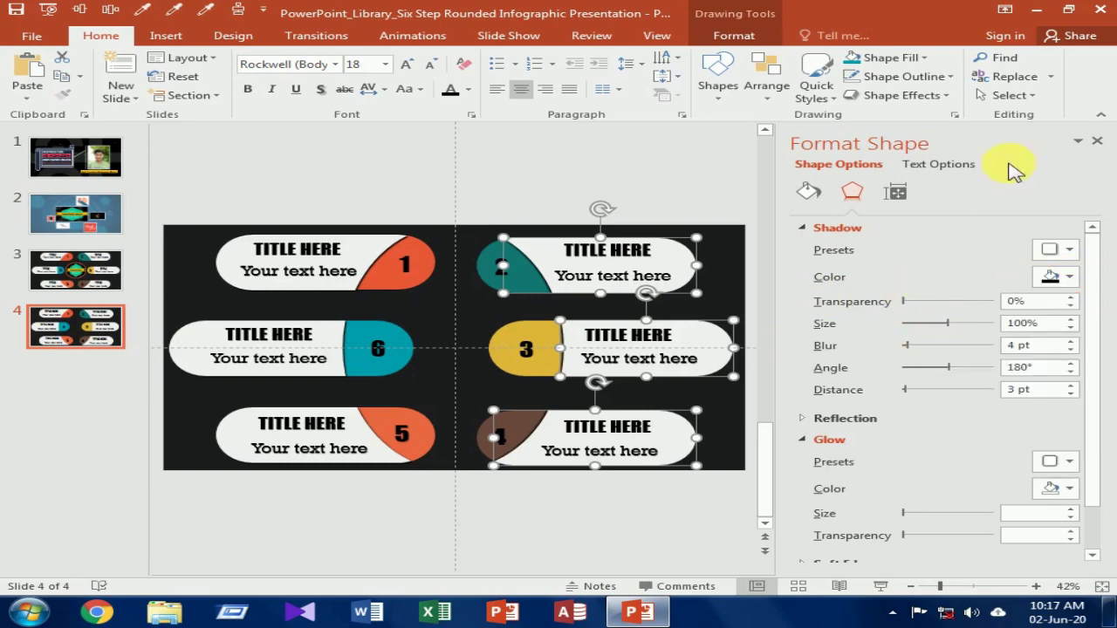
left_click(1096, 144)
Step: Preview slide 4 in Slide Show, then exit back to editing
left_click(813, 419)
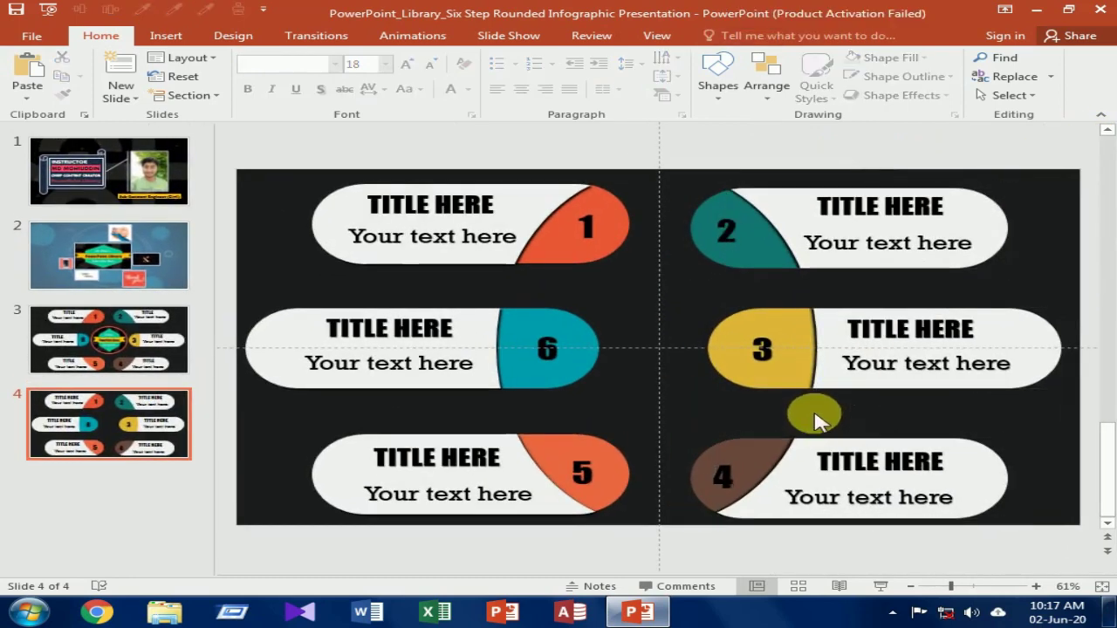
left_click(878, 587)
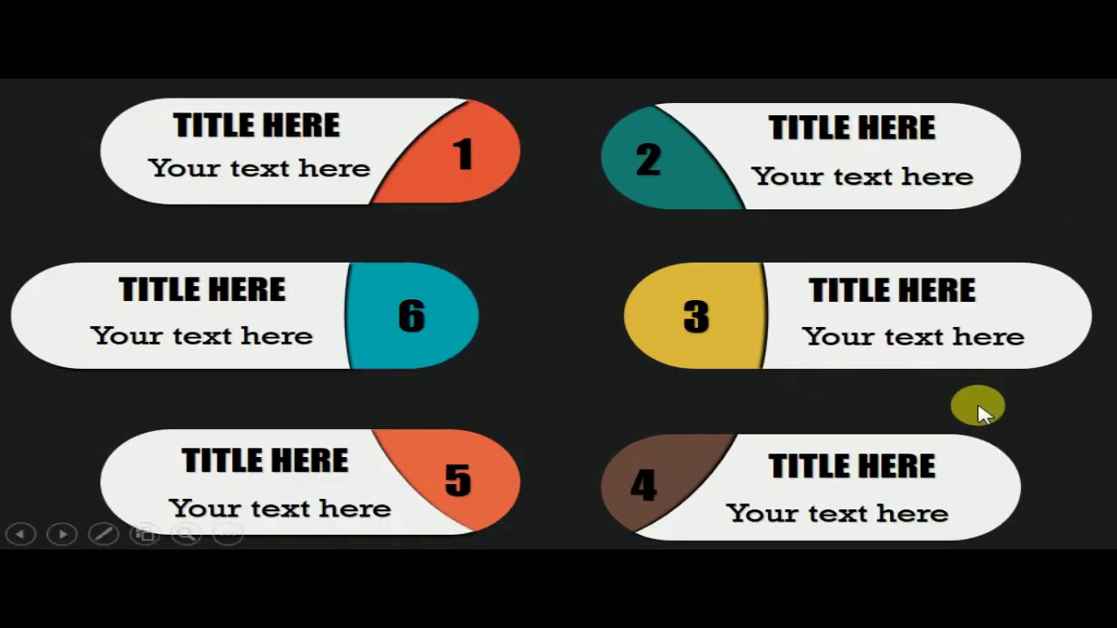
key("Escape")
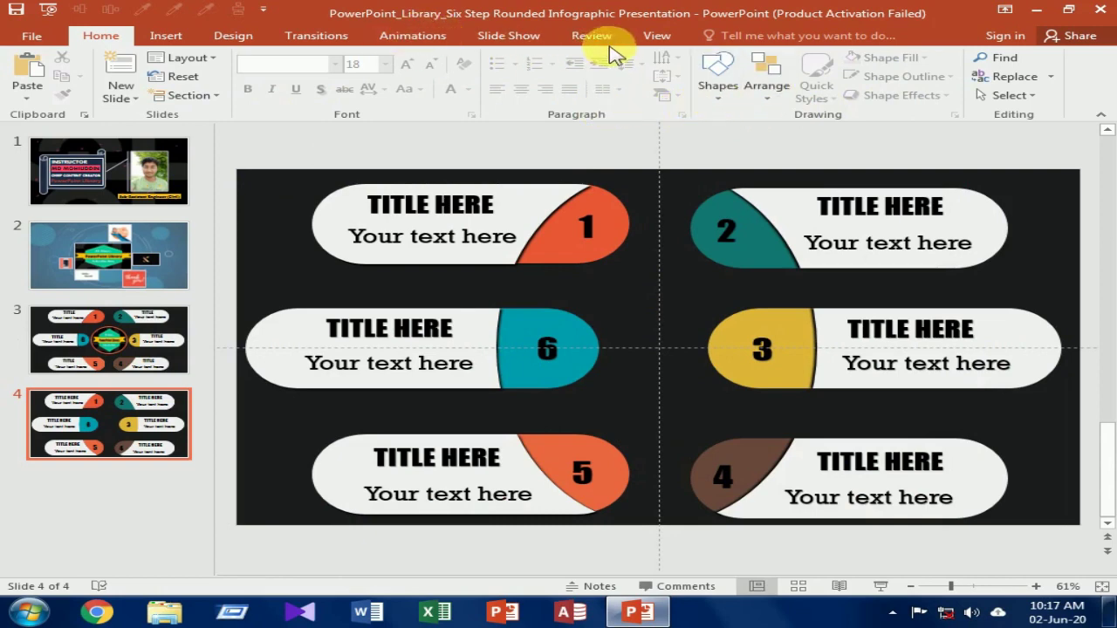
Step: Turn off Guides on the View tab
left_click(662, 36)
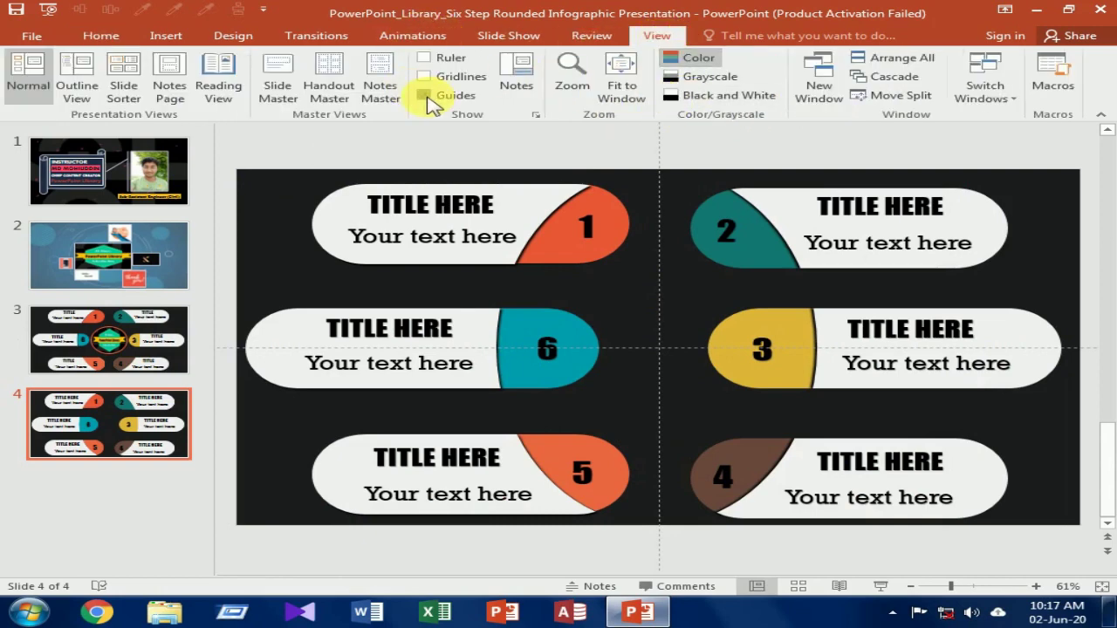
left_click(425, 96)
left_click(103, 35)
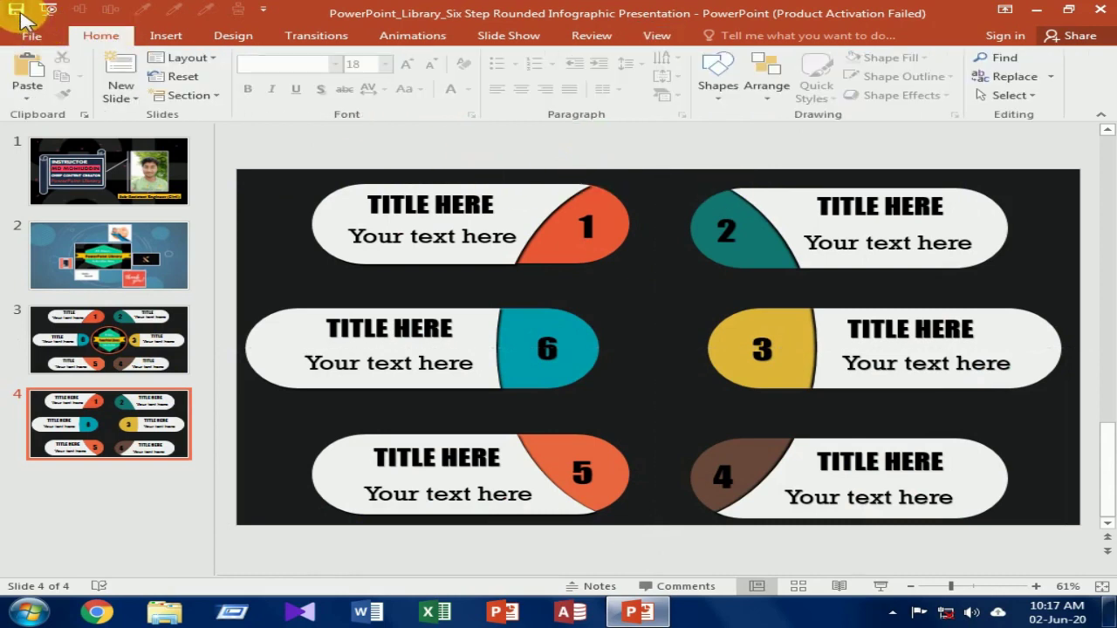